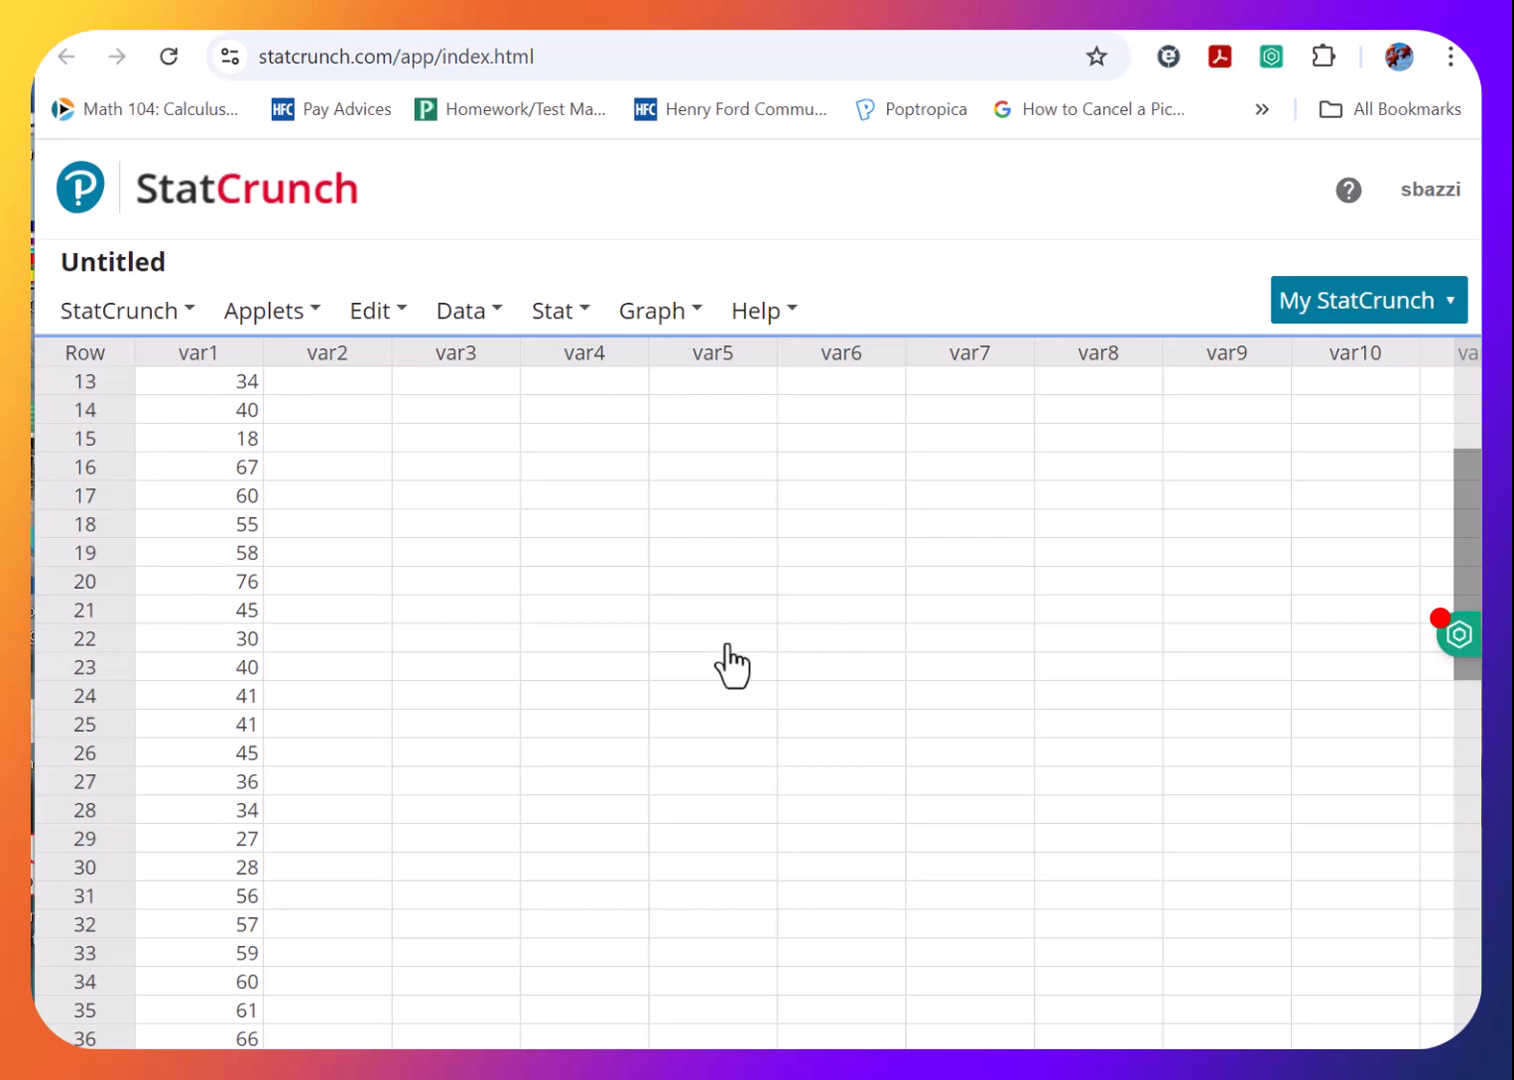
Compute column summary statistics for var1 using the default set of statistics.
{"action": "left_click", "coordinate": [552, 316]}
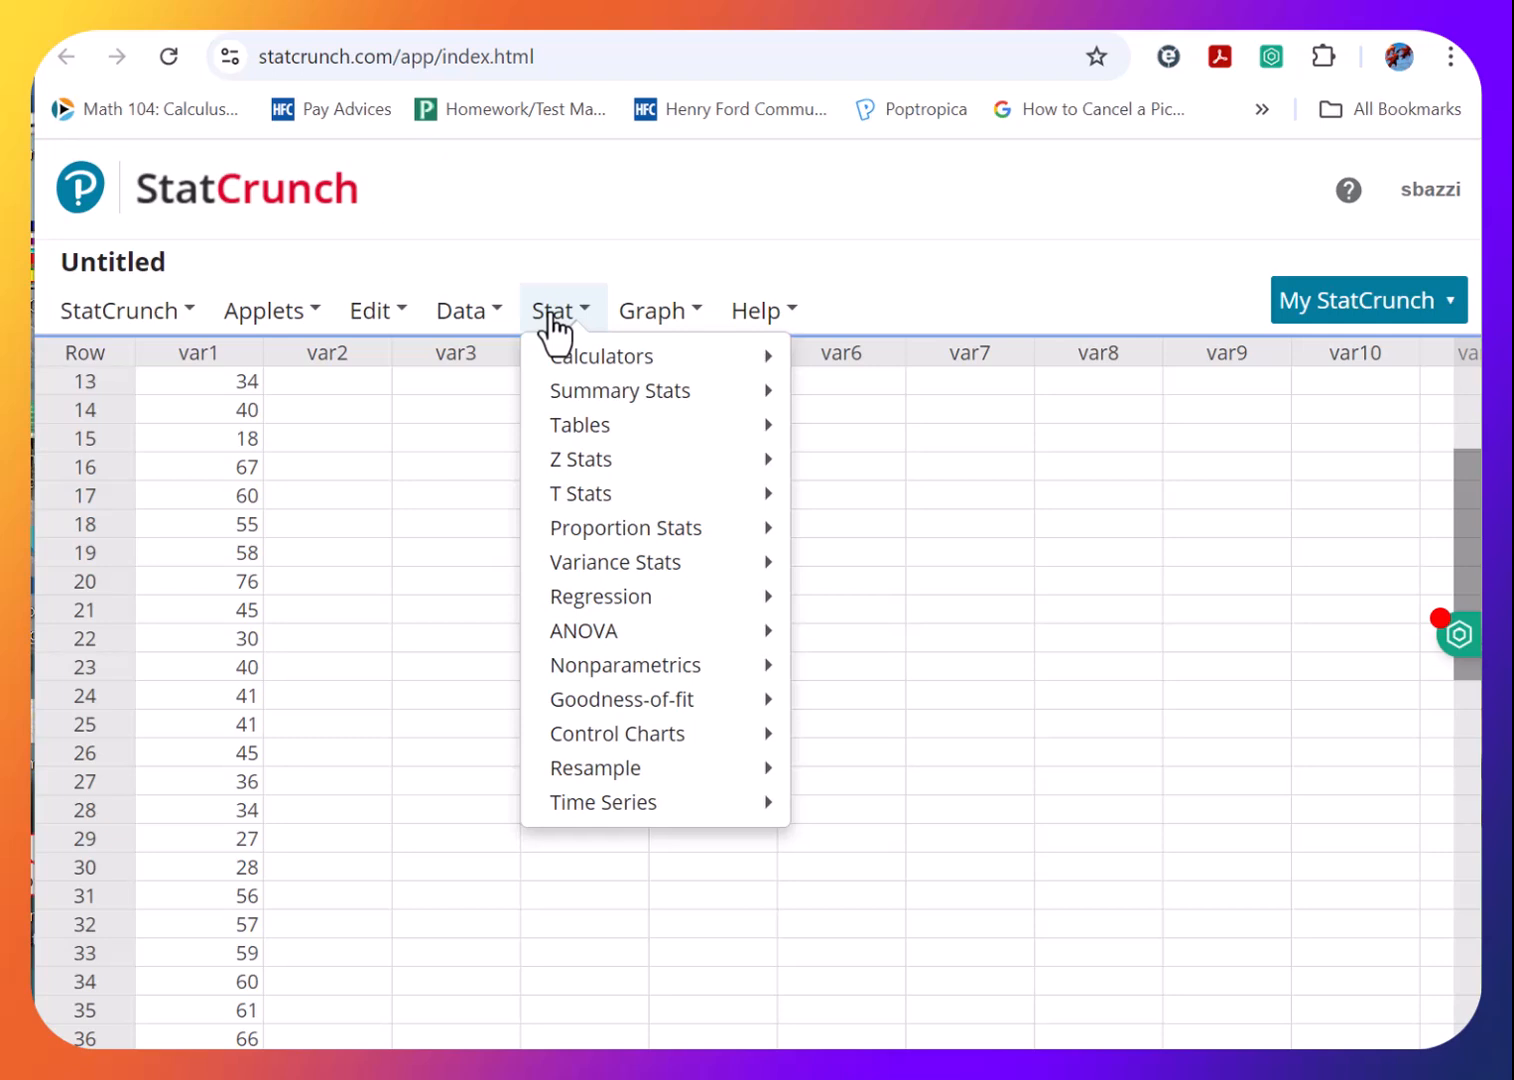
{"action": "mouse_move", "coordinate": [577, 394]}
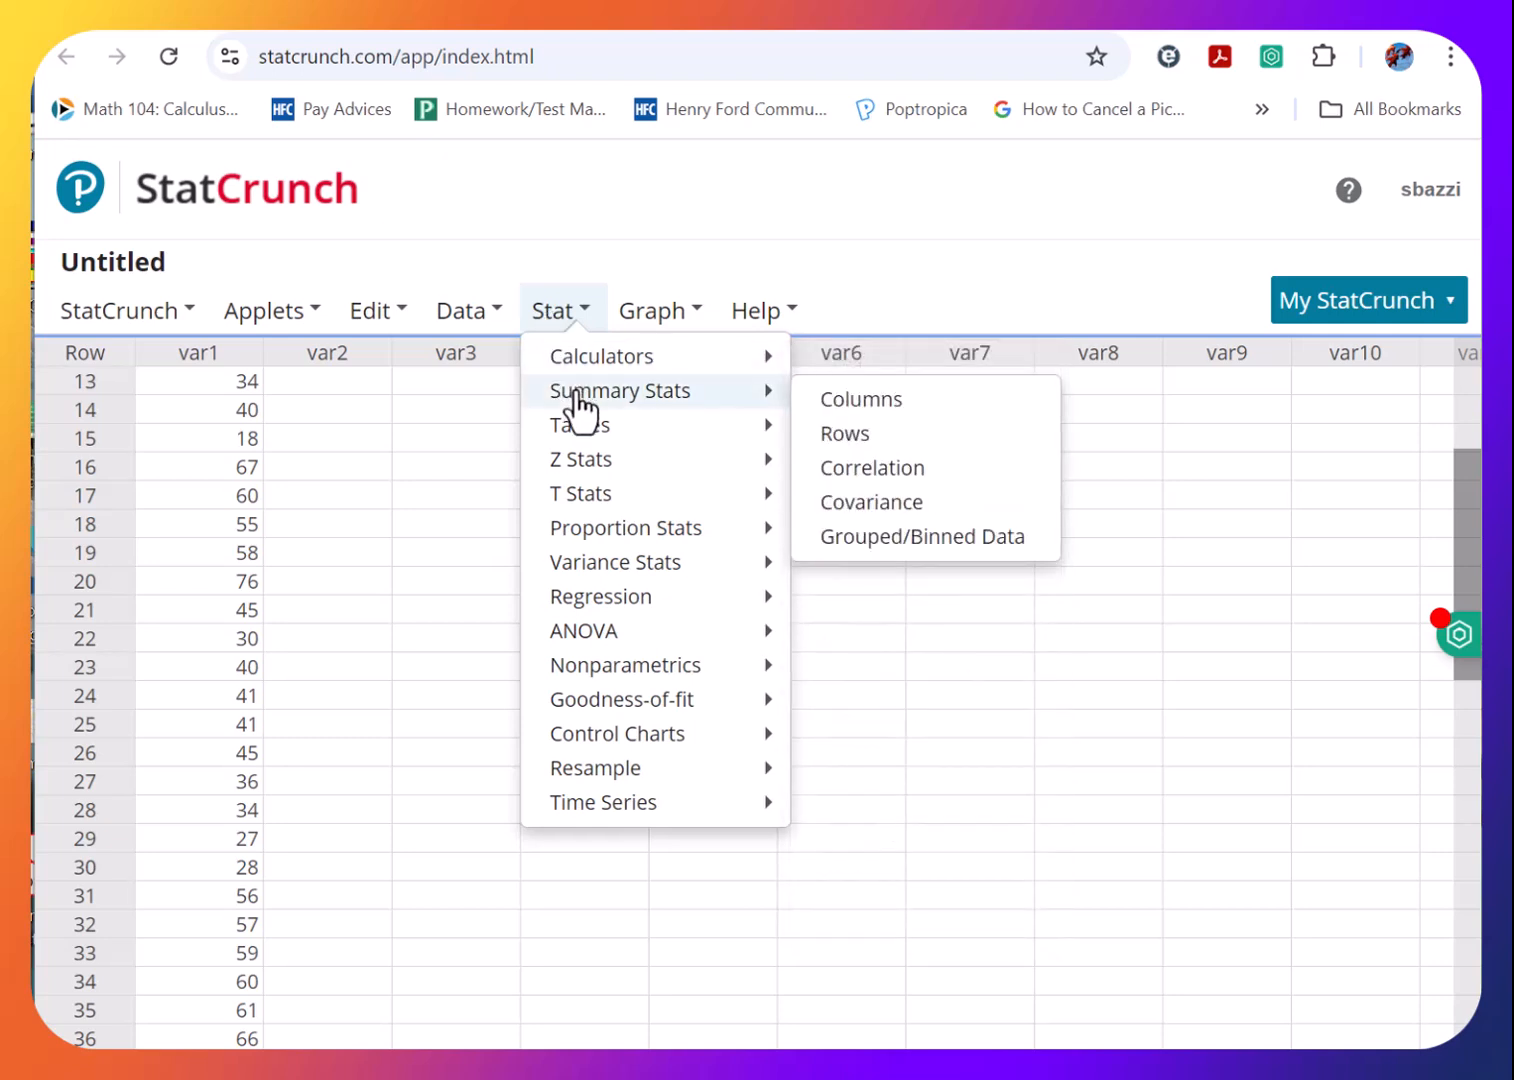
{"action": "left_click", "coordinate": [857, 404]}
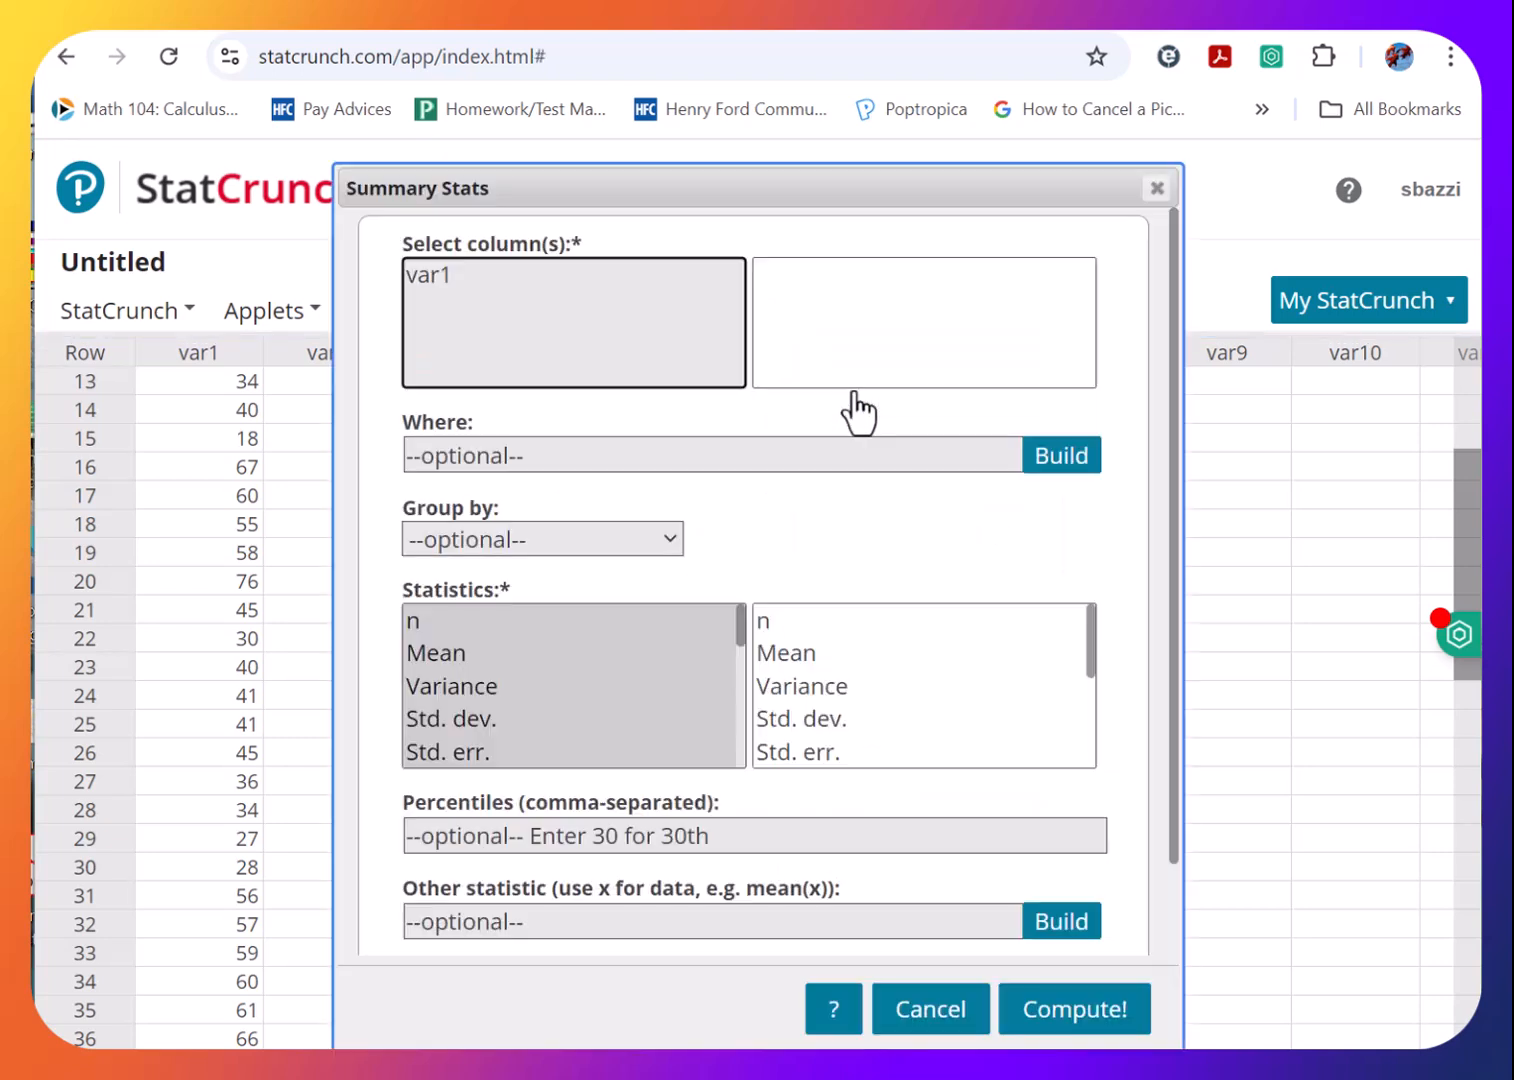
{"action": "left_click", "coordinate": [433, 279]}
{"action": "left_click", "coordinate": [1050, 1022]}
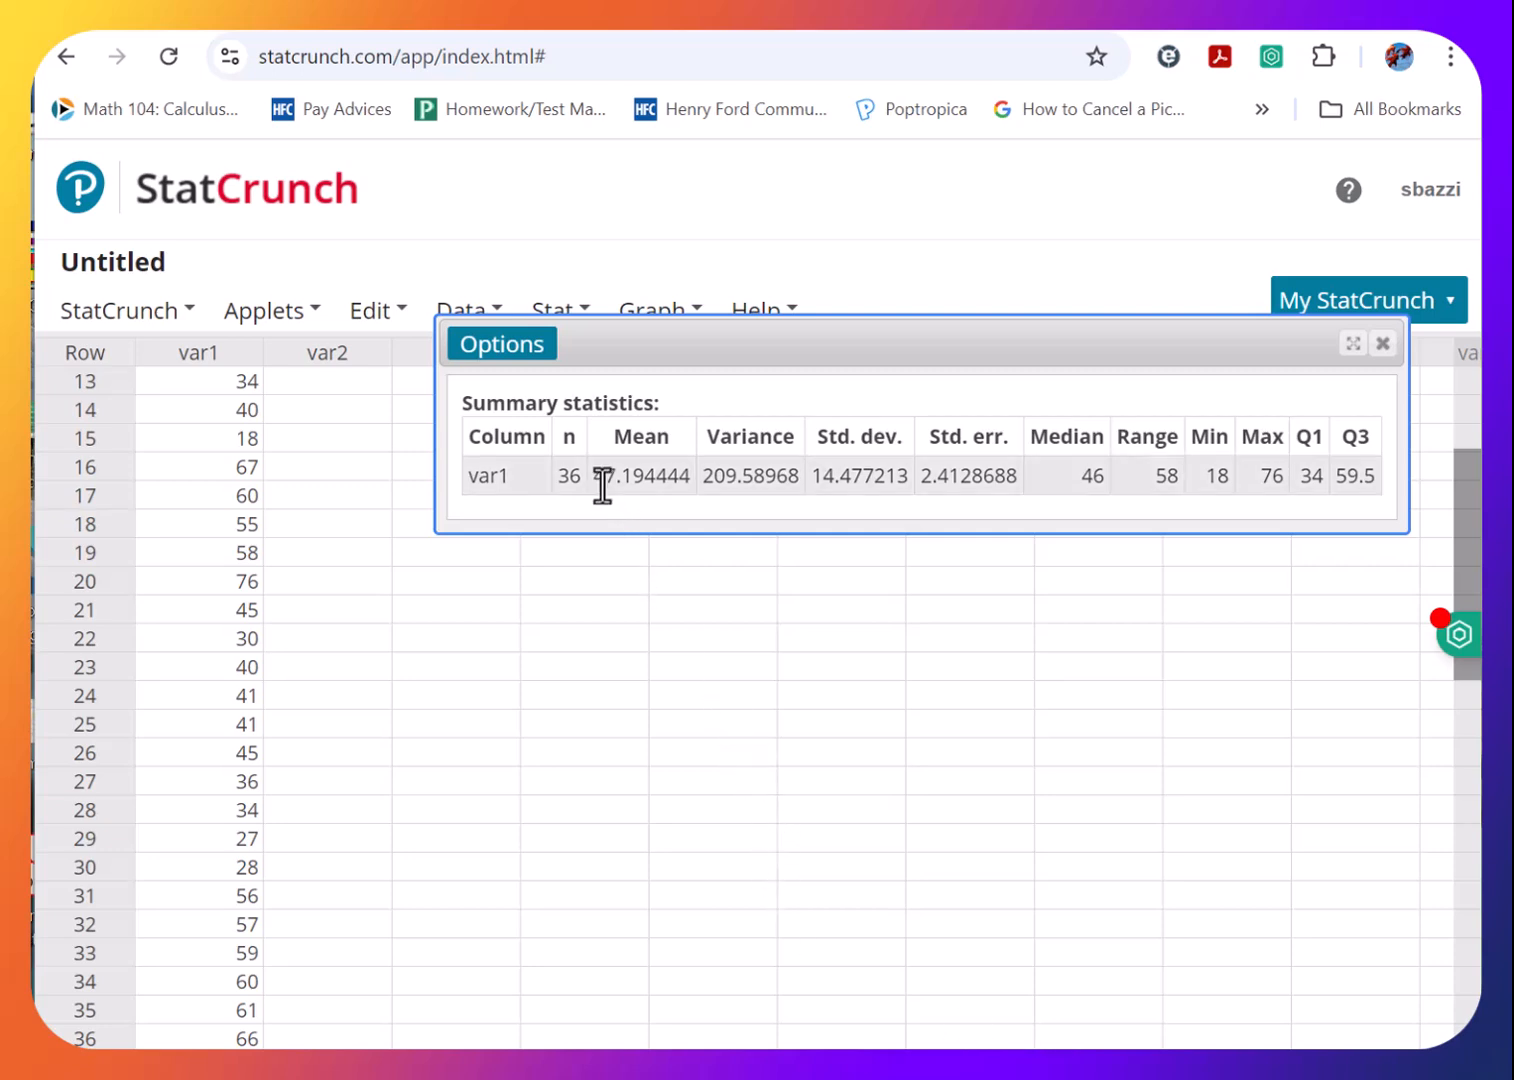
Examine the mean and median of var1 in the summary statistics, and close the results.
{"action": "left_click_drag", "start_coordinate": [595, 473], "coordinate": [698, 472]}
{"action": "left_click", "coordinate": [1078, 470]}
{"action": "left_click_drag", "start_coordinate": [1078, 470], "coordinate": [1111, 475]}
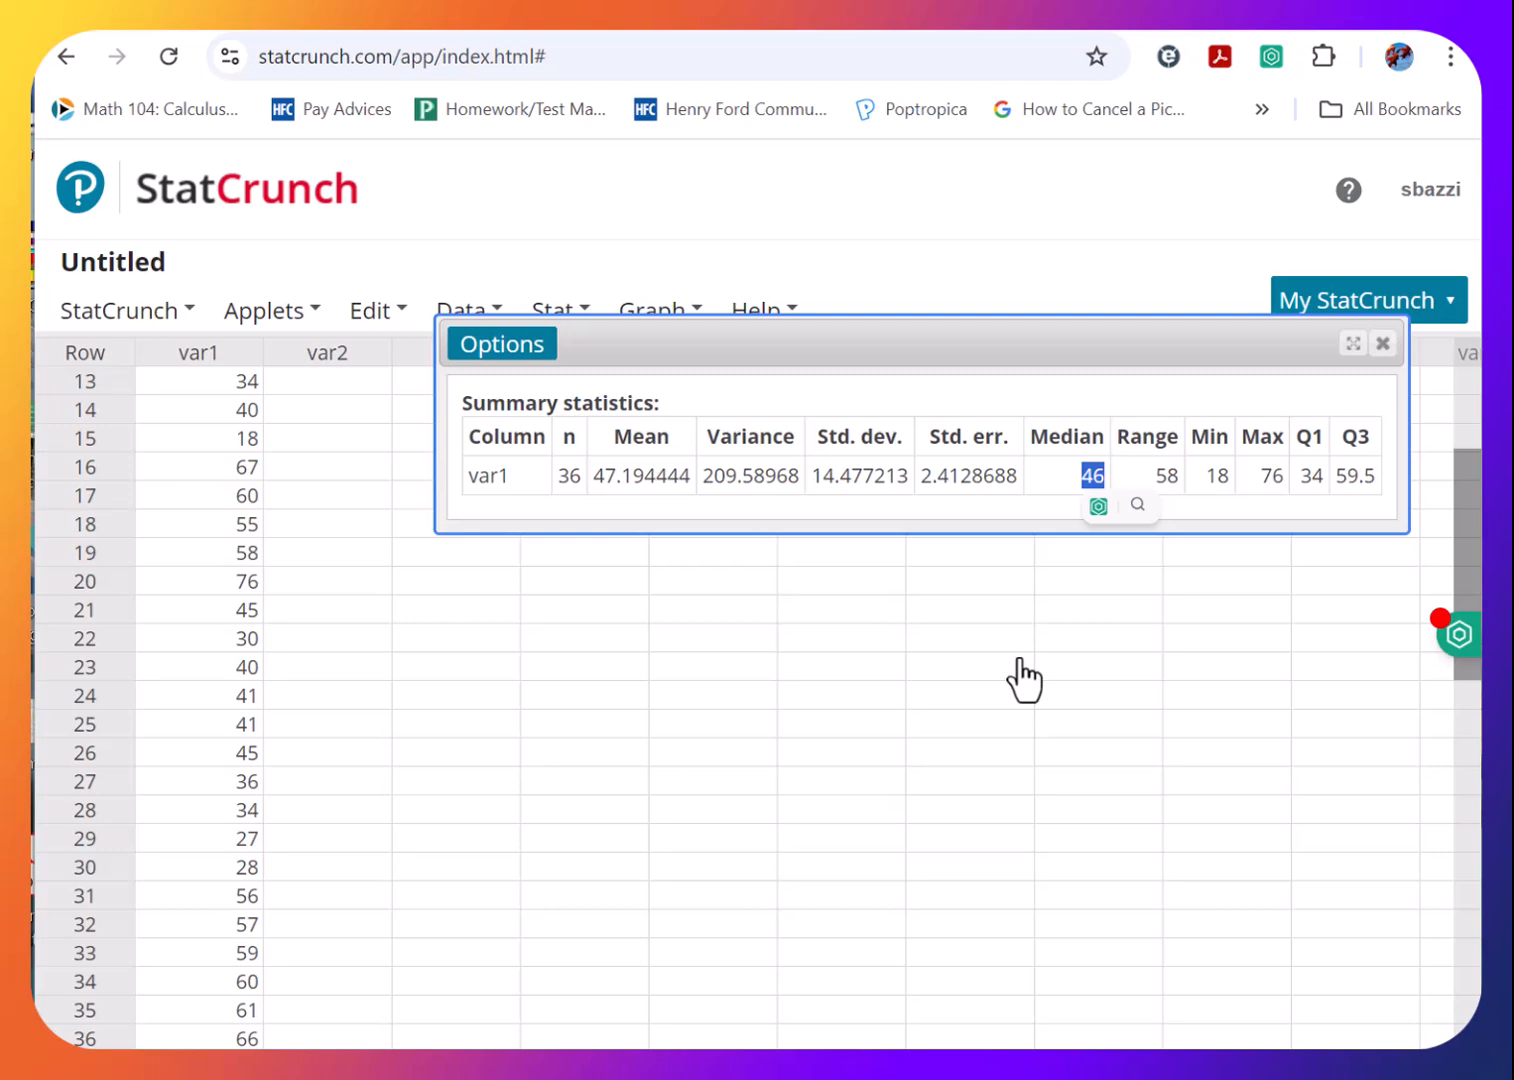
{"action": "left_click", "coordinate": [918, 692]}
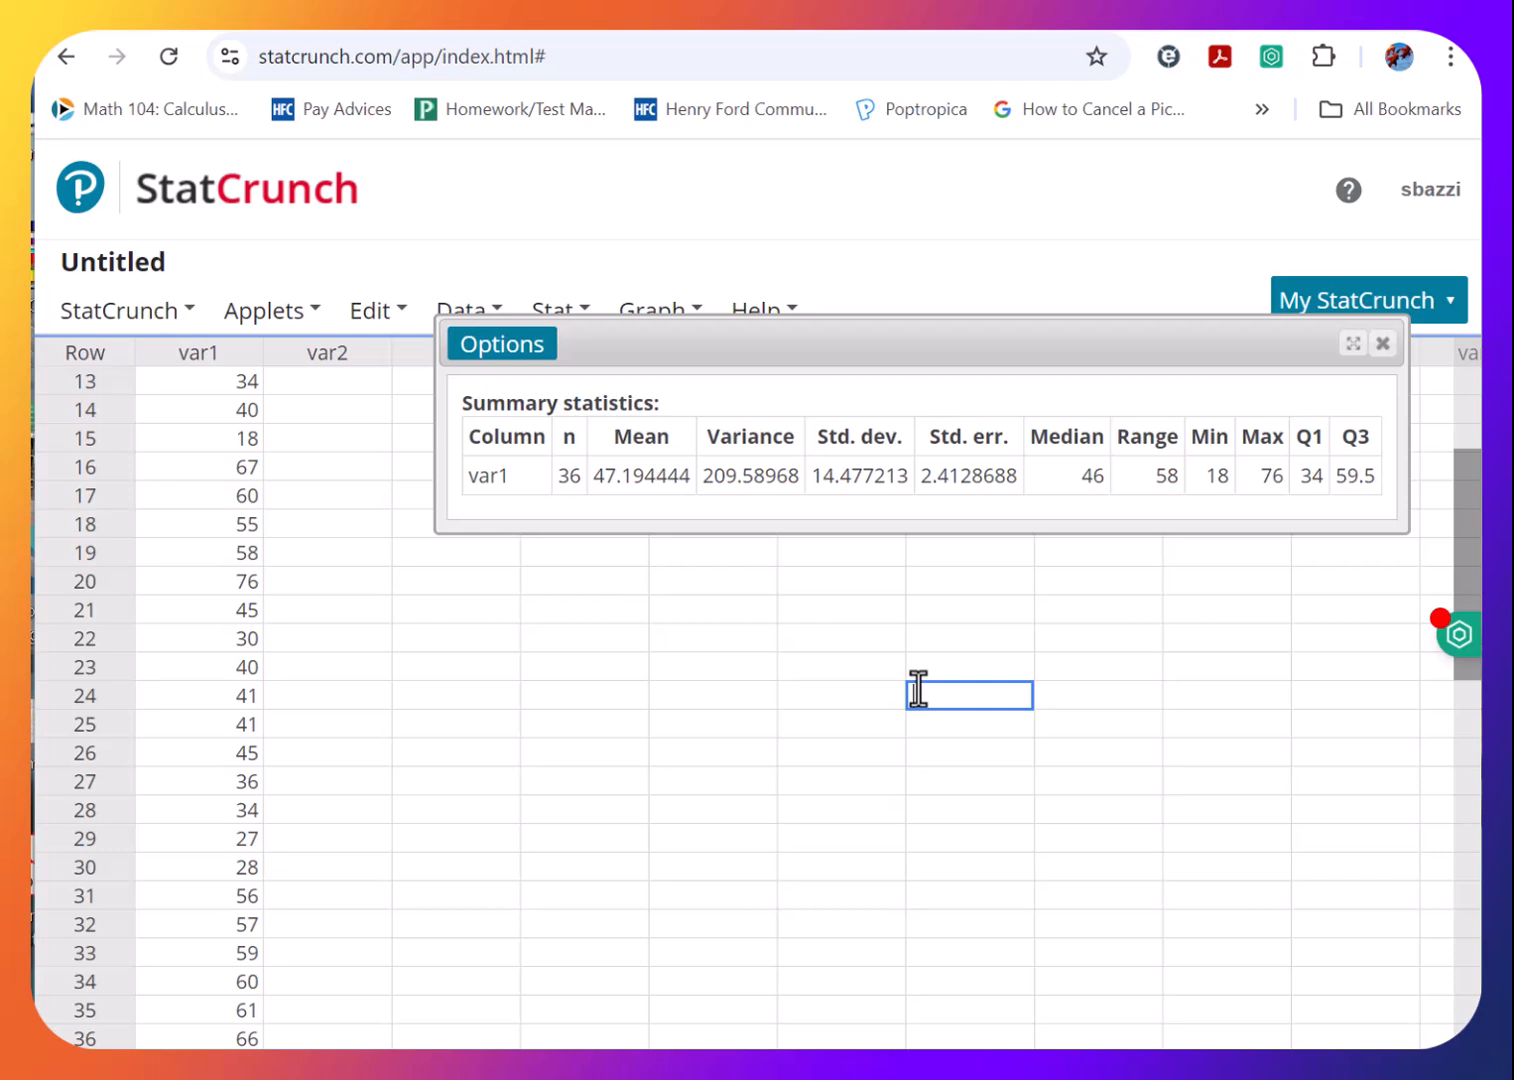
{"action": "left_click", "coordinate": [1383, 346]}
Sort only the var1 column by var1 in ascending order, replacing the current column, and close the sort report.
{"action": "left_click", "coordinate": [725, 329]}
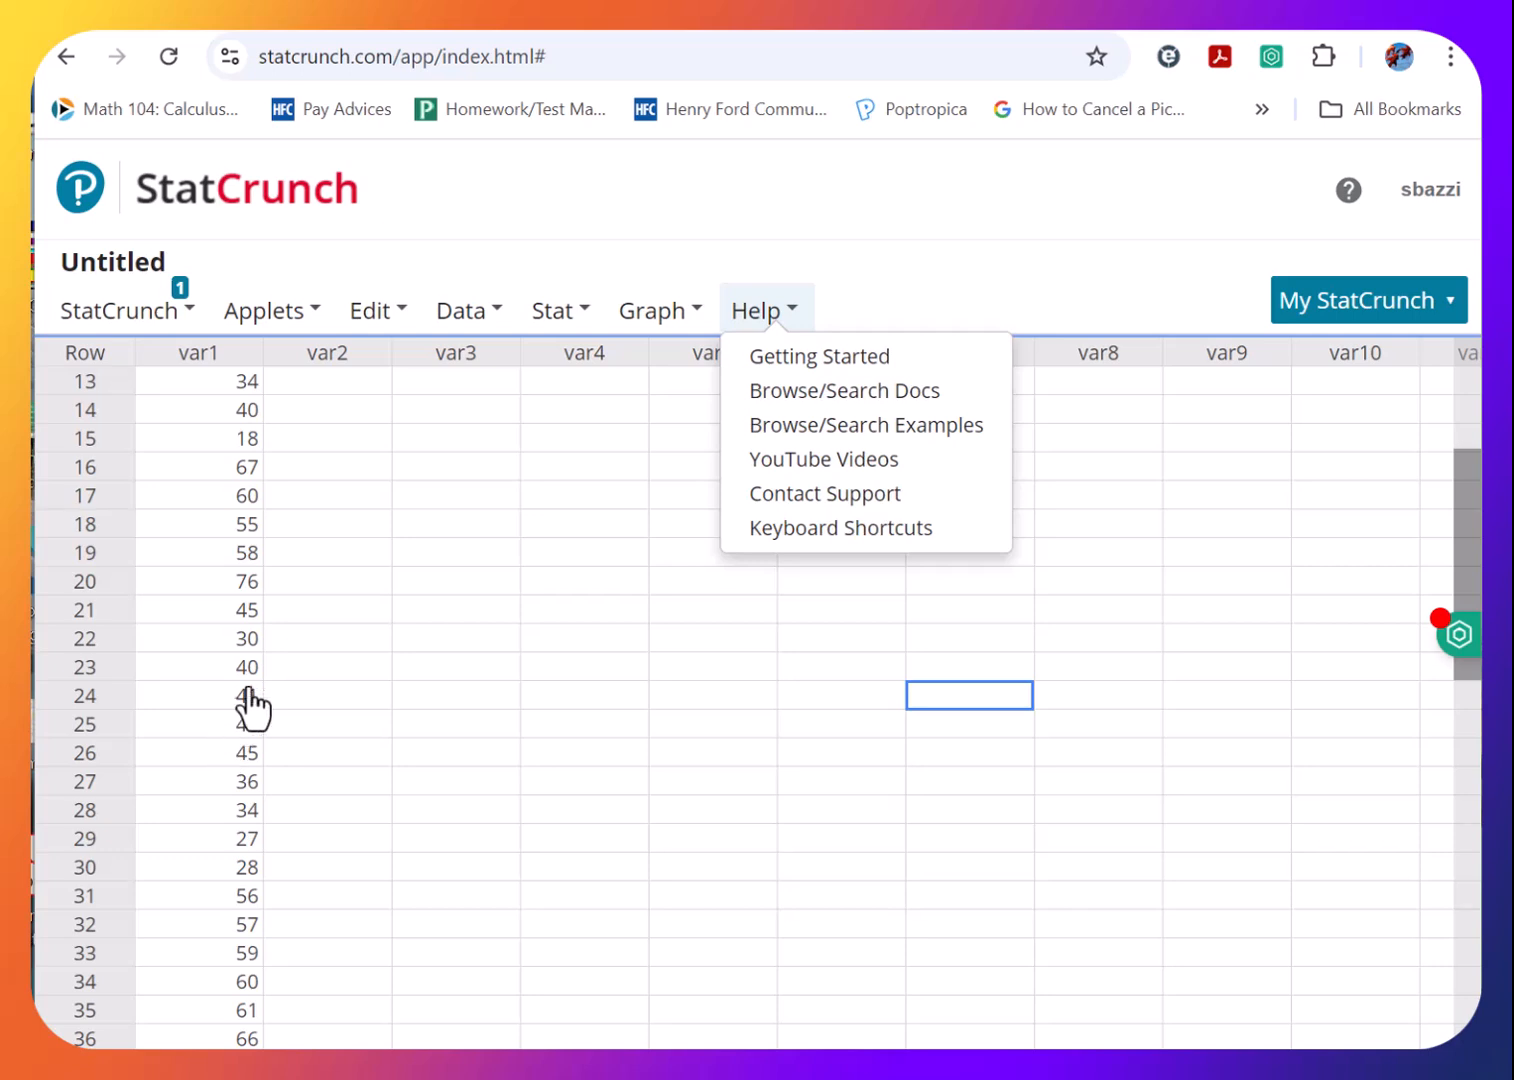
{"action": "left_click", "coordinate": [464, 314]}
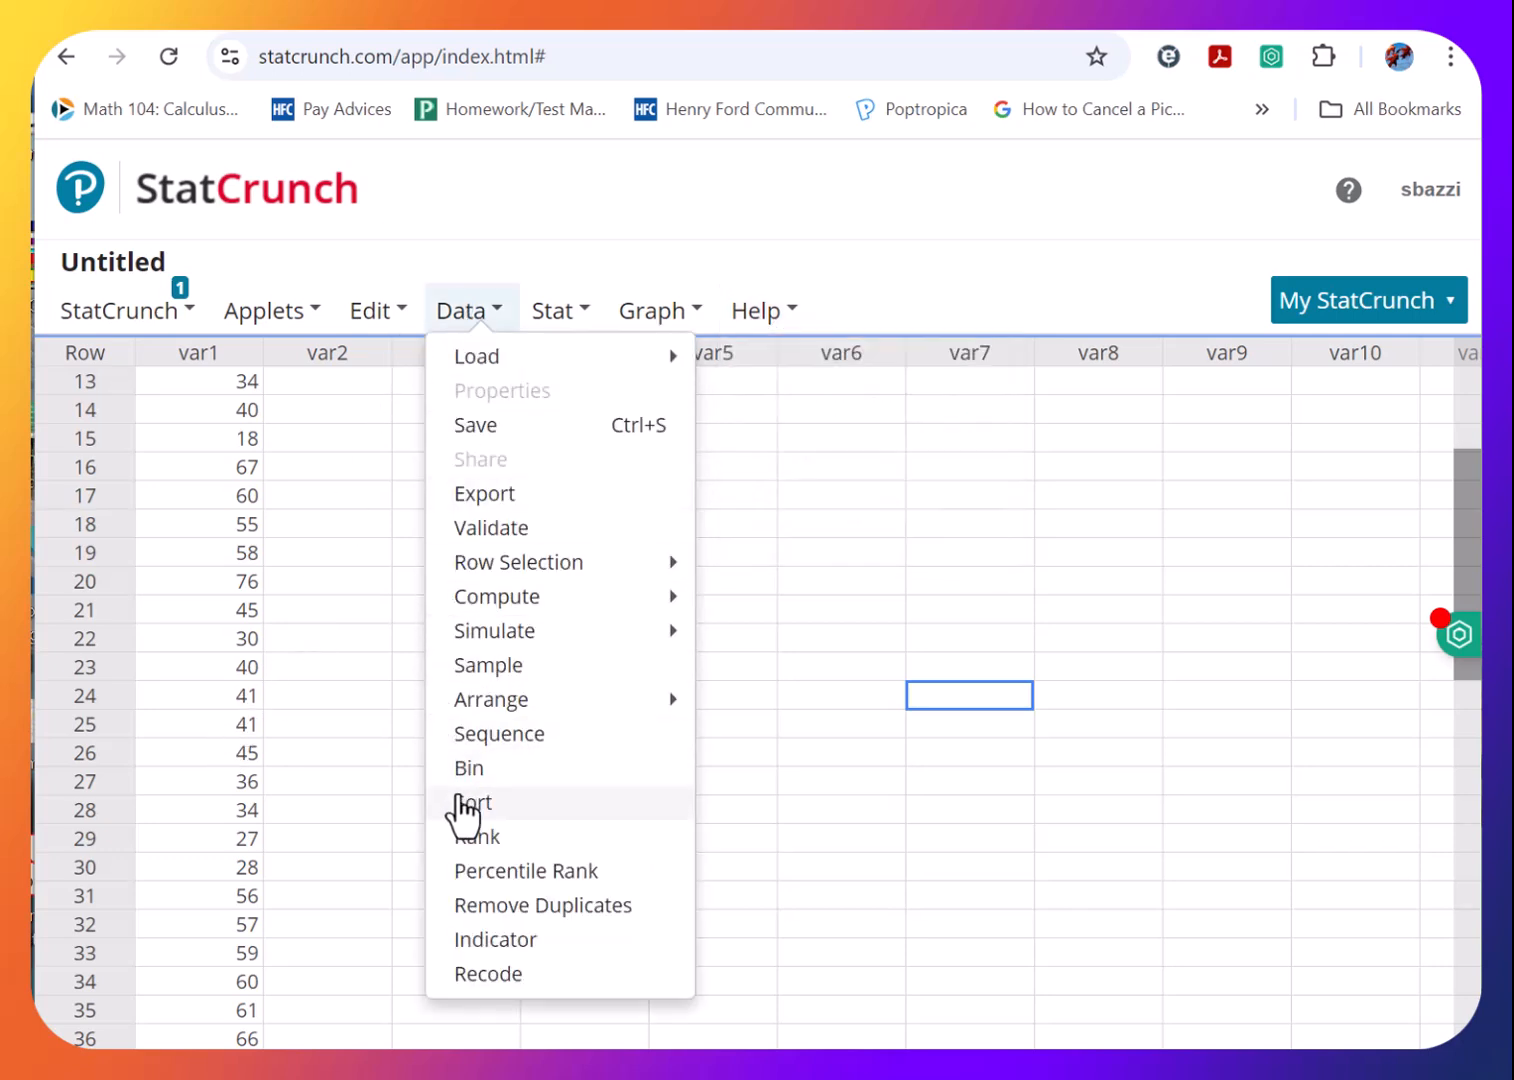
{"action": "left_click", "coordinate": [465, 803]}
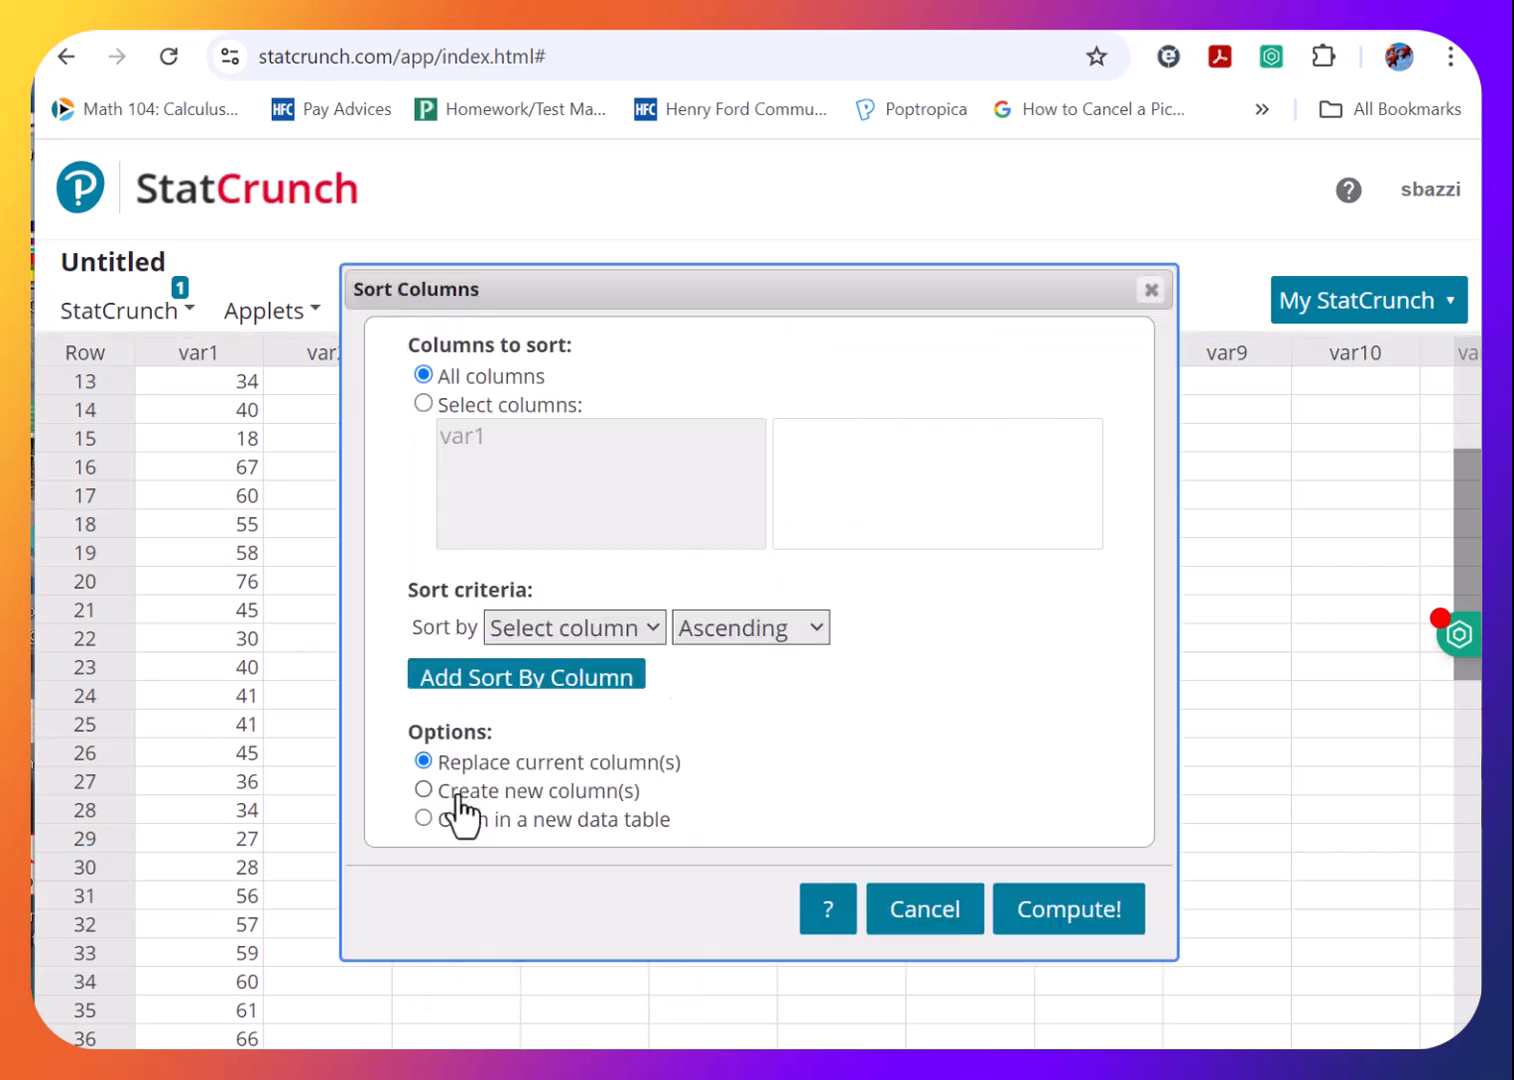
{"action": "left_click", "coordinate": [423, 403]}
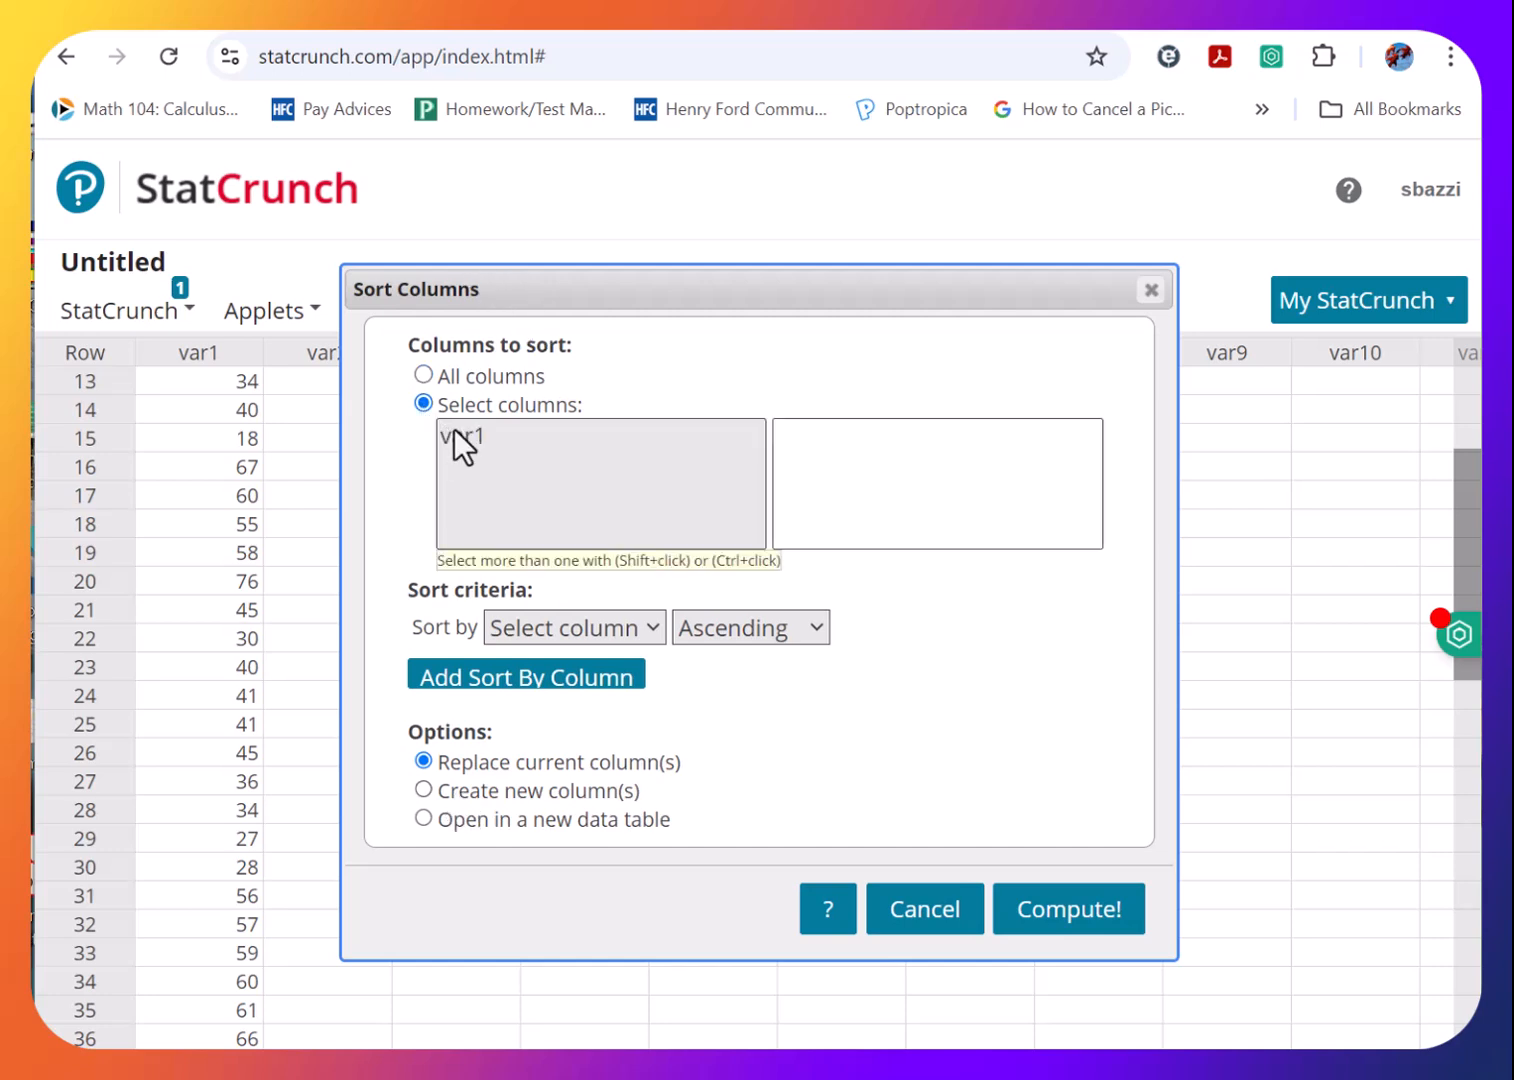
{"action": "left_click", "coordinate": [454, 430]}
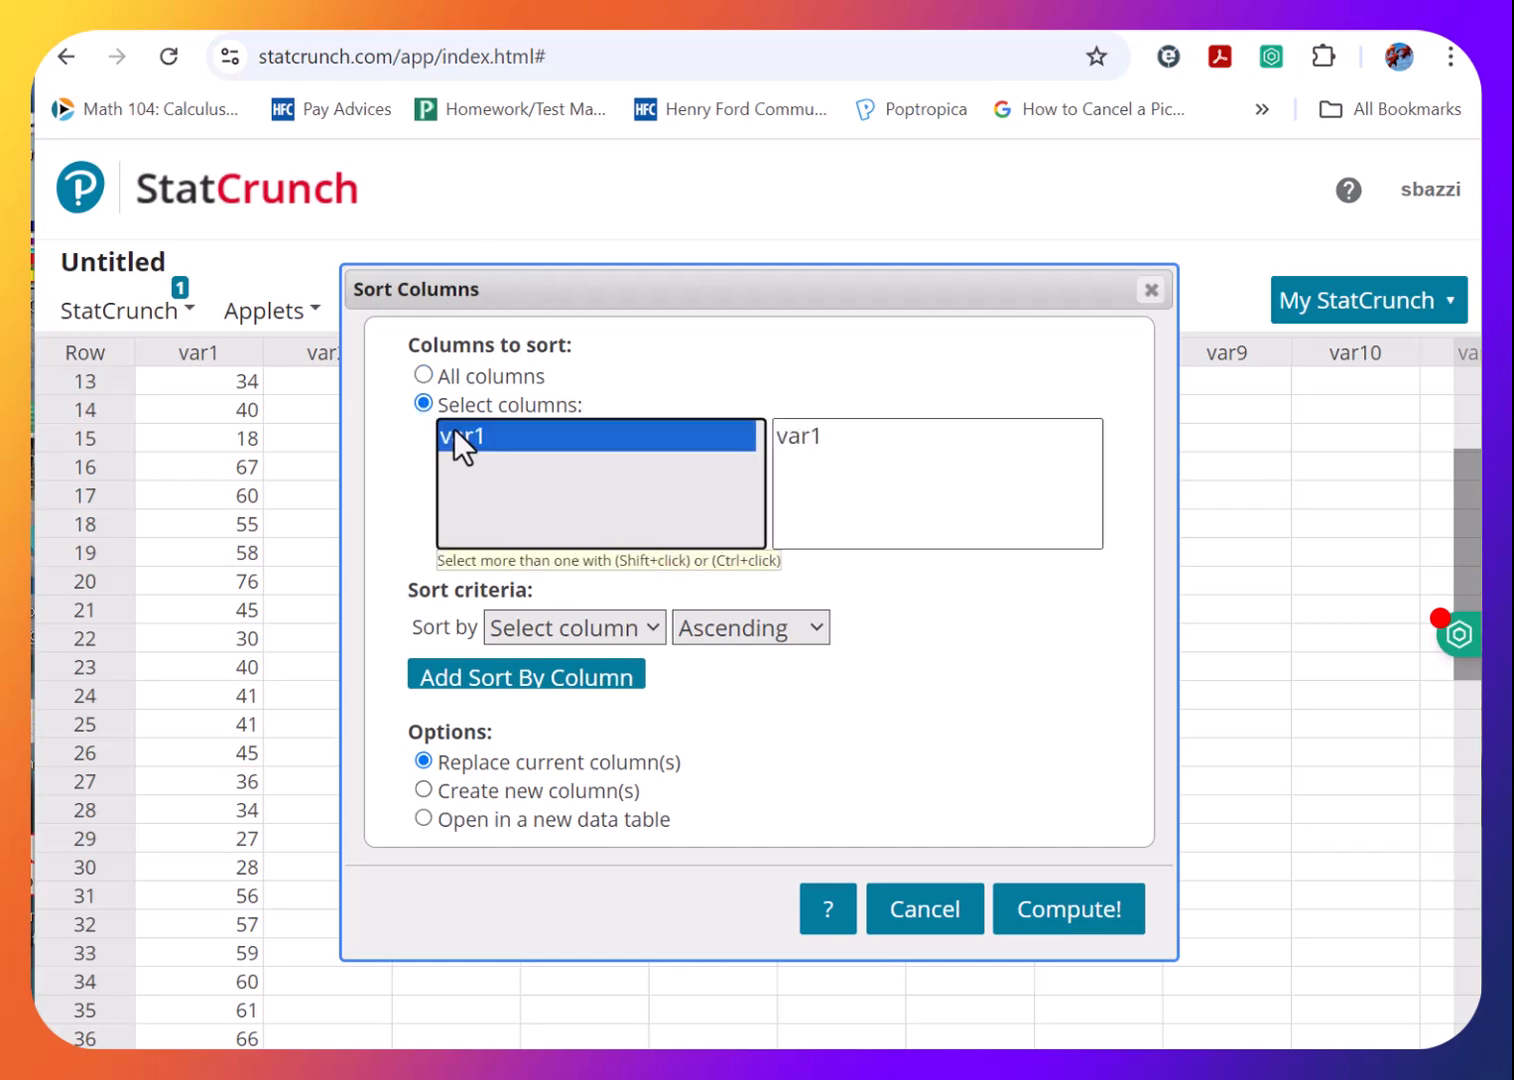
{"action": "left_click", "coordinate": [538, 630]}
{"action": "left_click", "coordinate": [535, 708]}
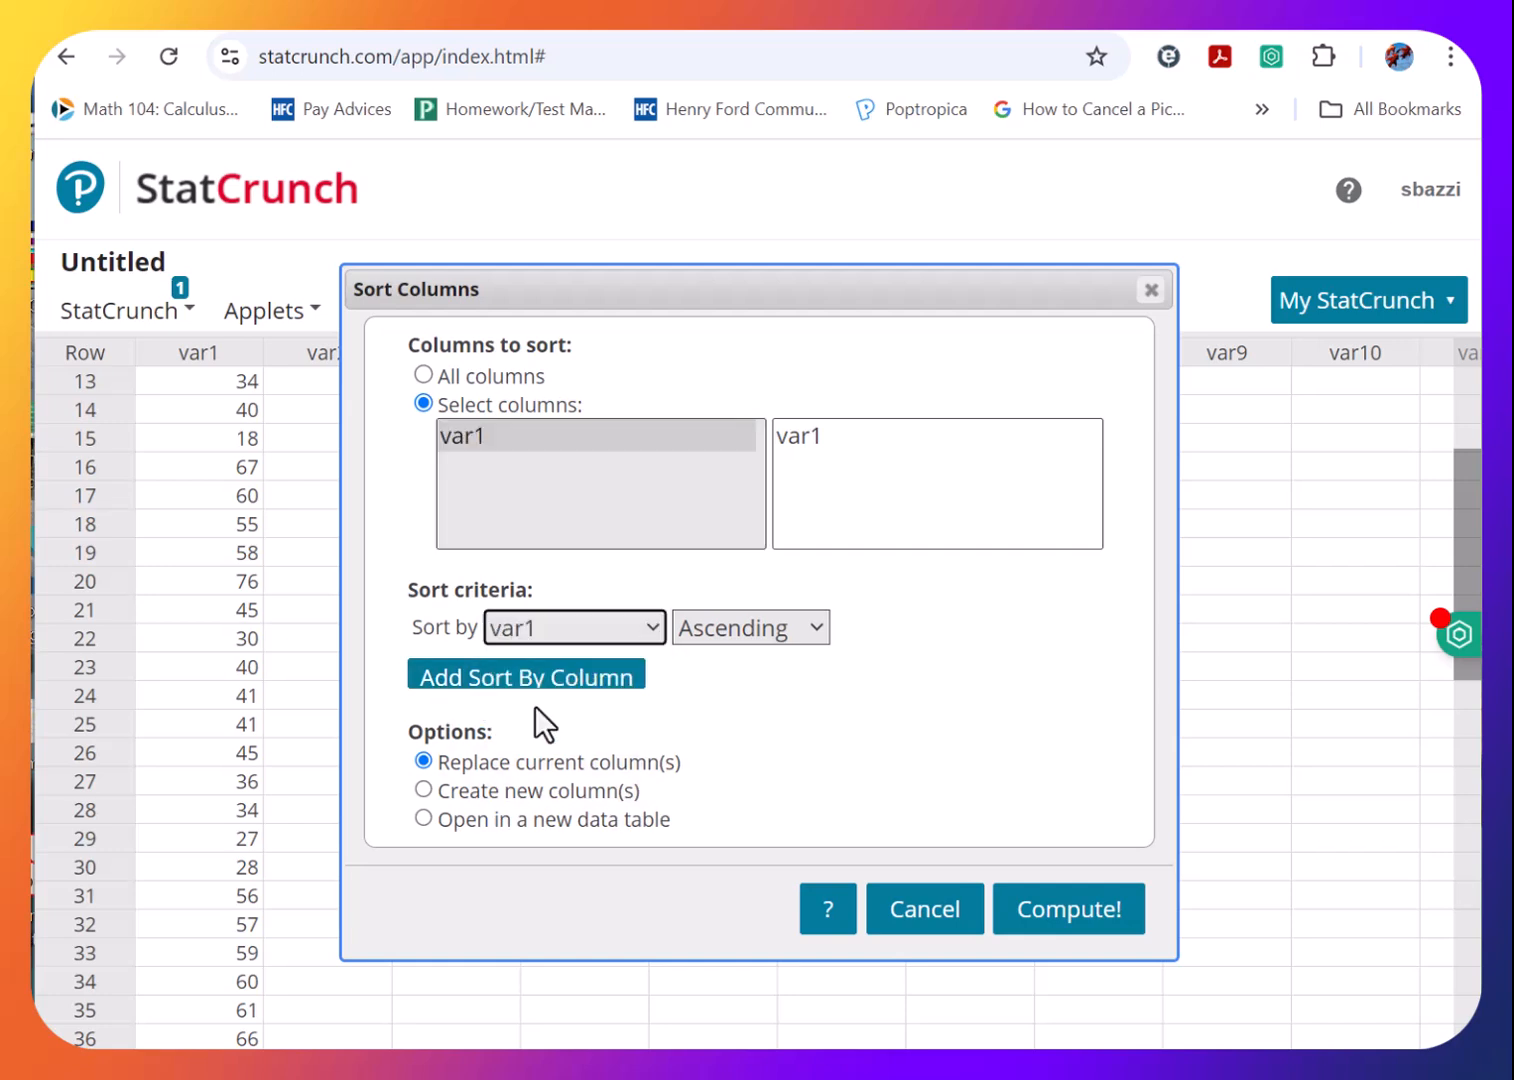
{"action": "left_click", "coordinate": [1040, 918]}
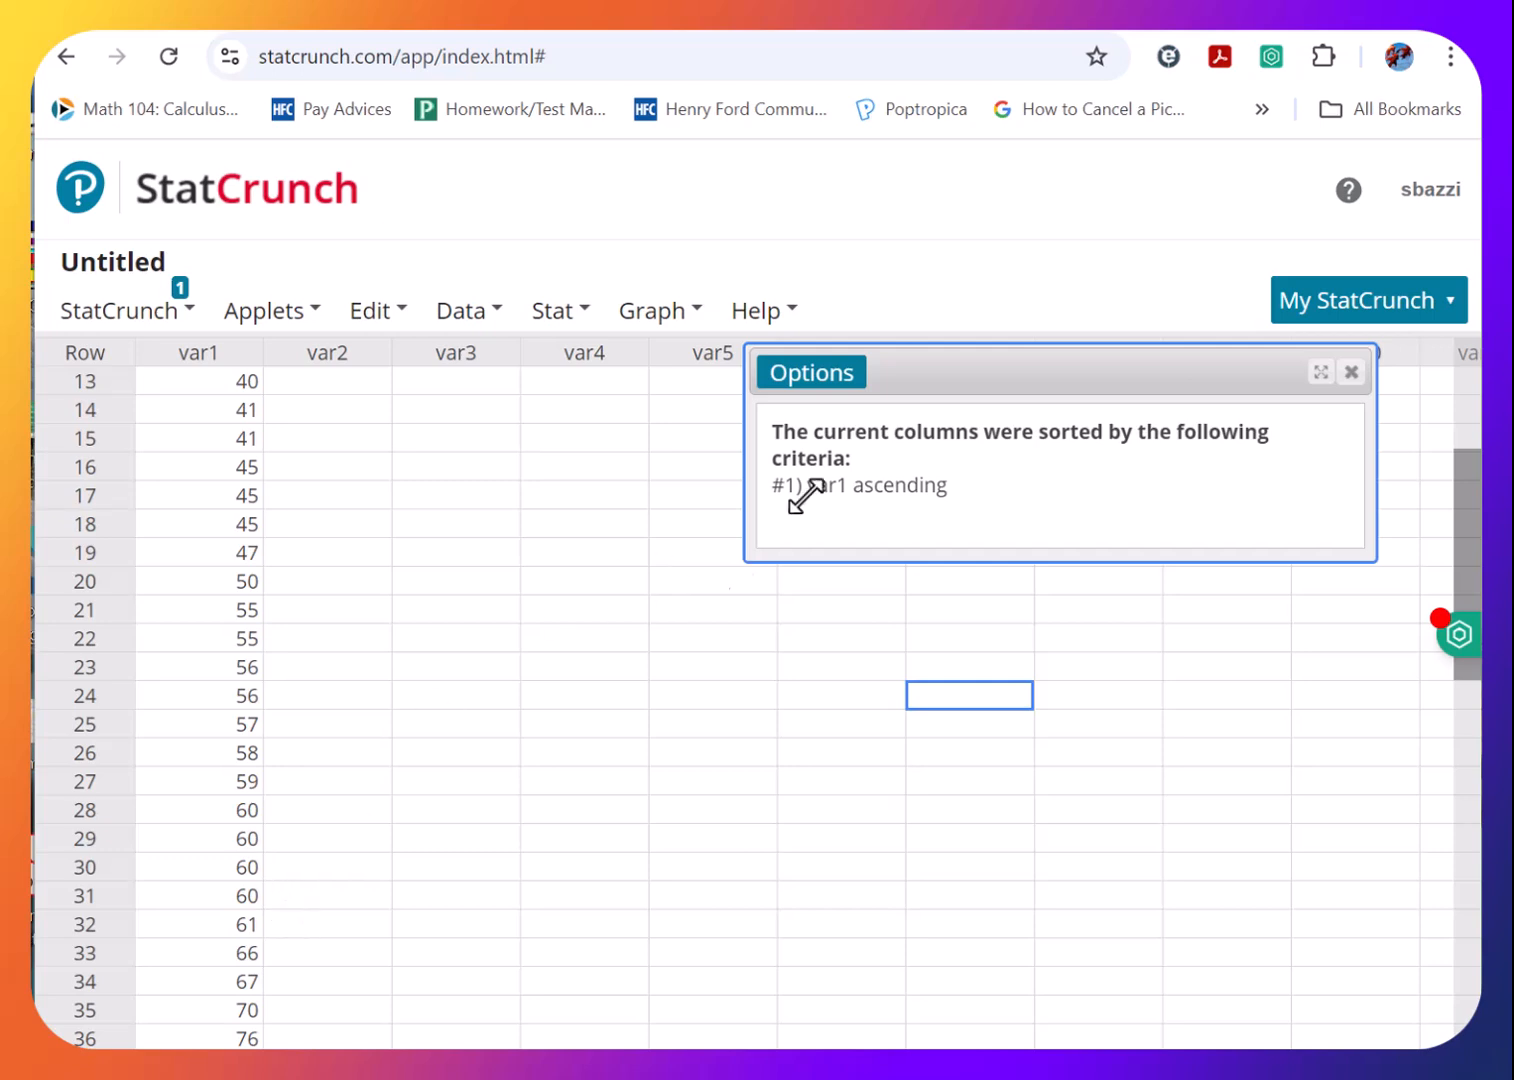
{"action": "left_click", "coordinate": [1349, 376]}
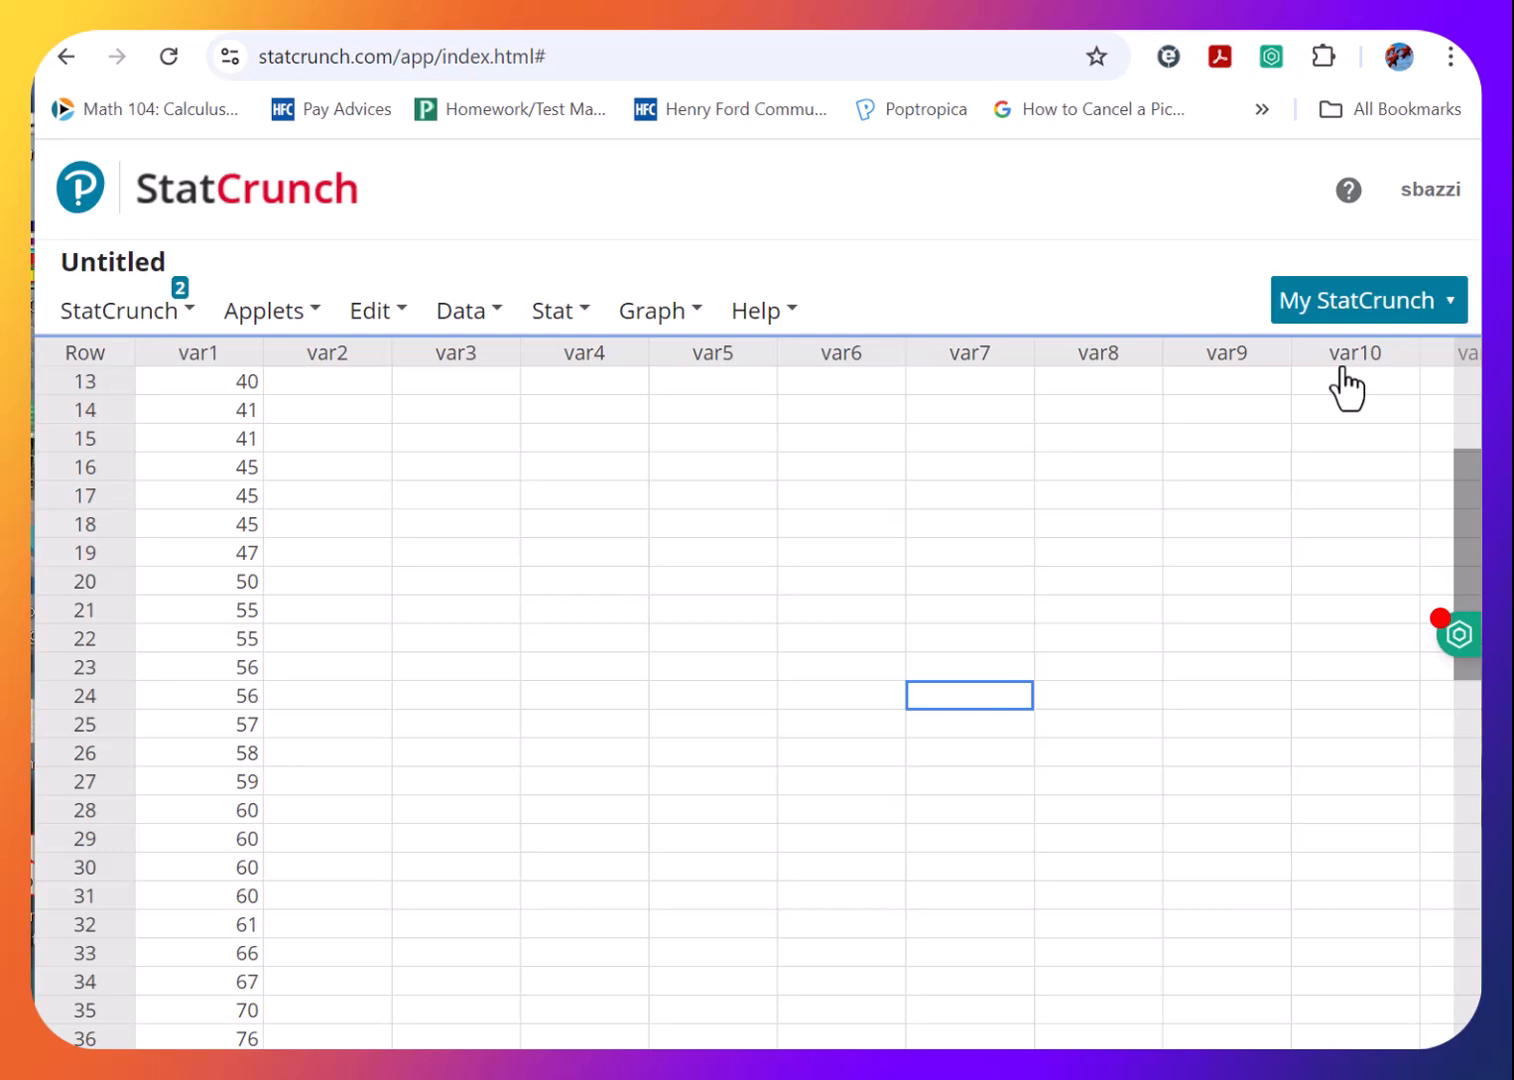
Compute the column summary statistics for the sorted var1 data.
{"action": "left_click", "coordinate": [567, 310]}
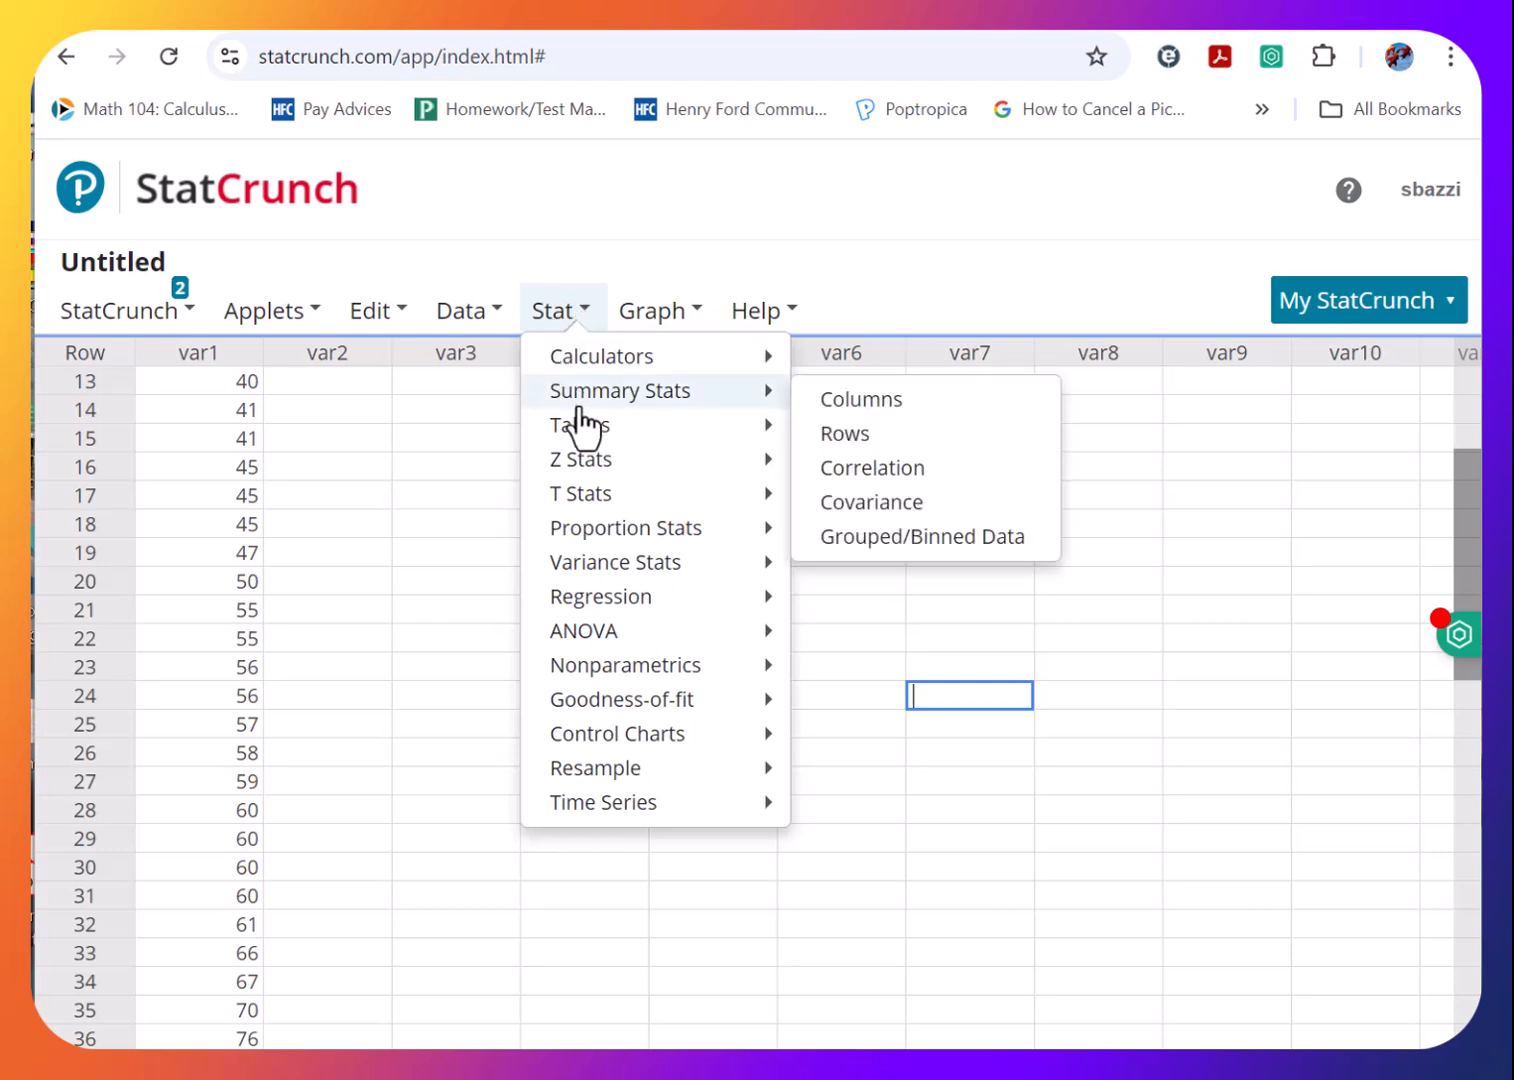
{"action": "mouse_move", "coordinate": [645, 425]}
{"action": "mouse_move", "coordinate": [710, 405]}
{"action": "left_click", "coordinate": [824, 400]}
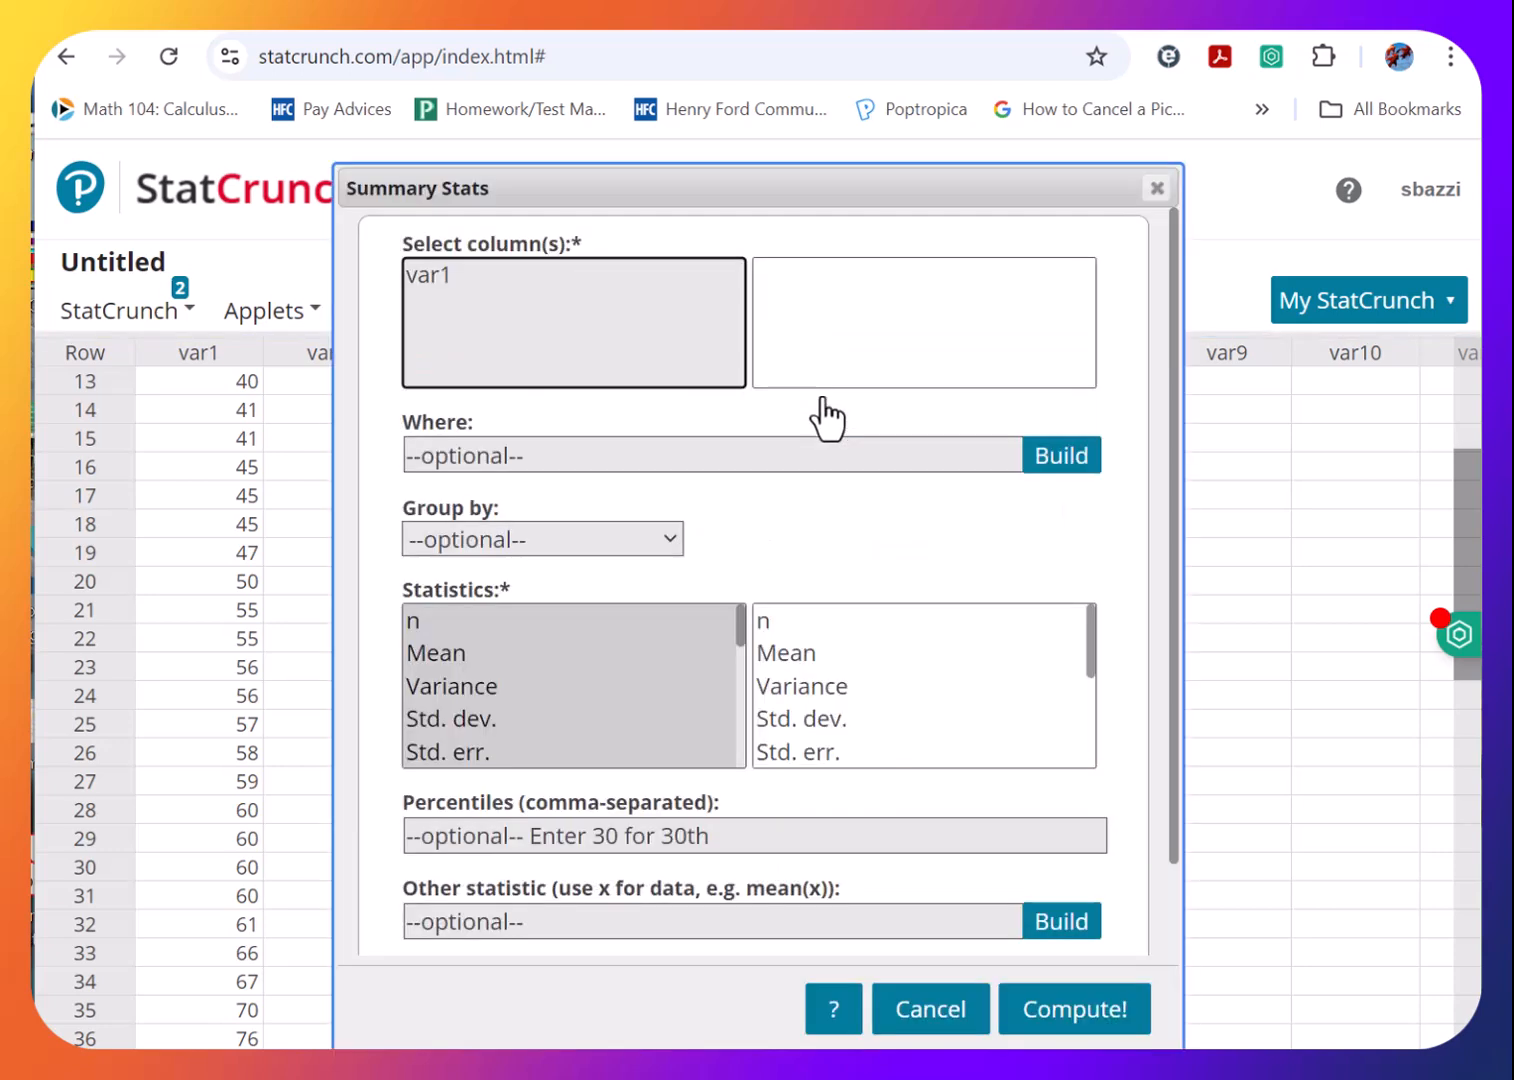
{"action": "left_click", "coordinate": [432, 274]}
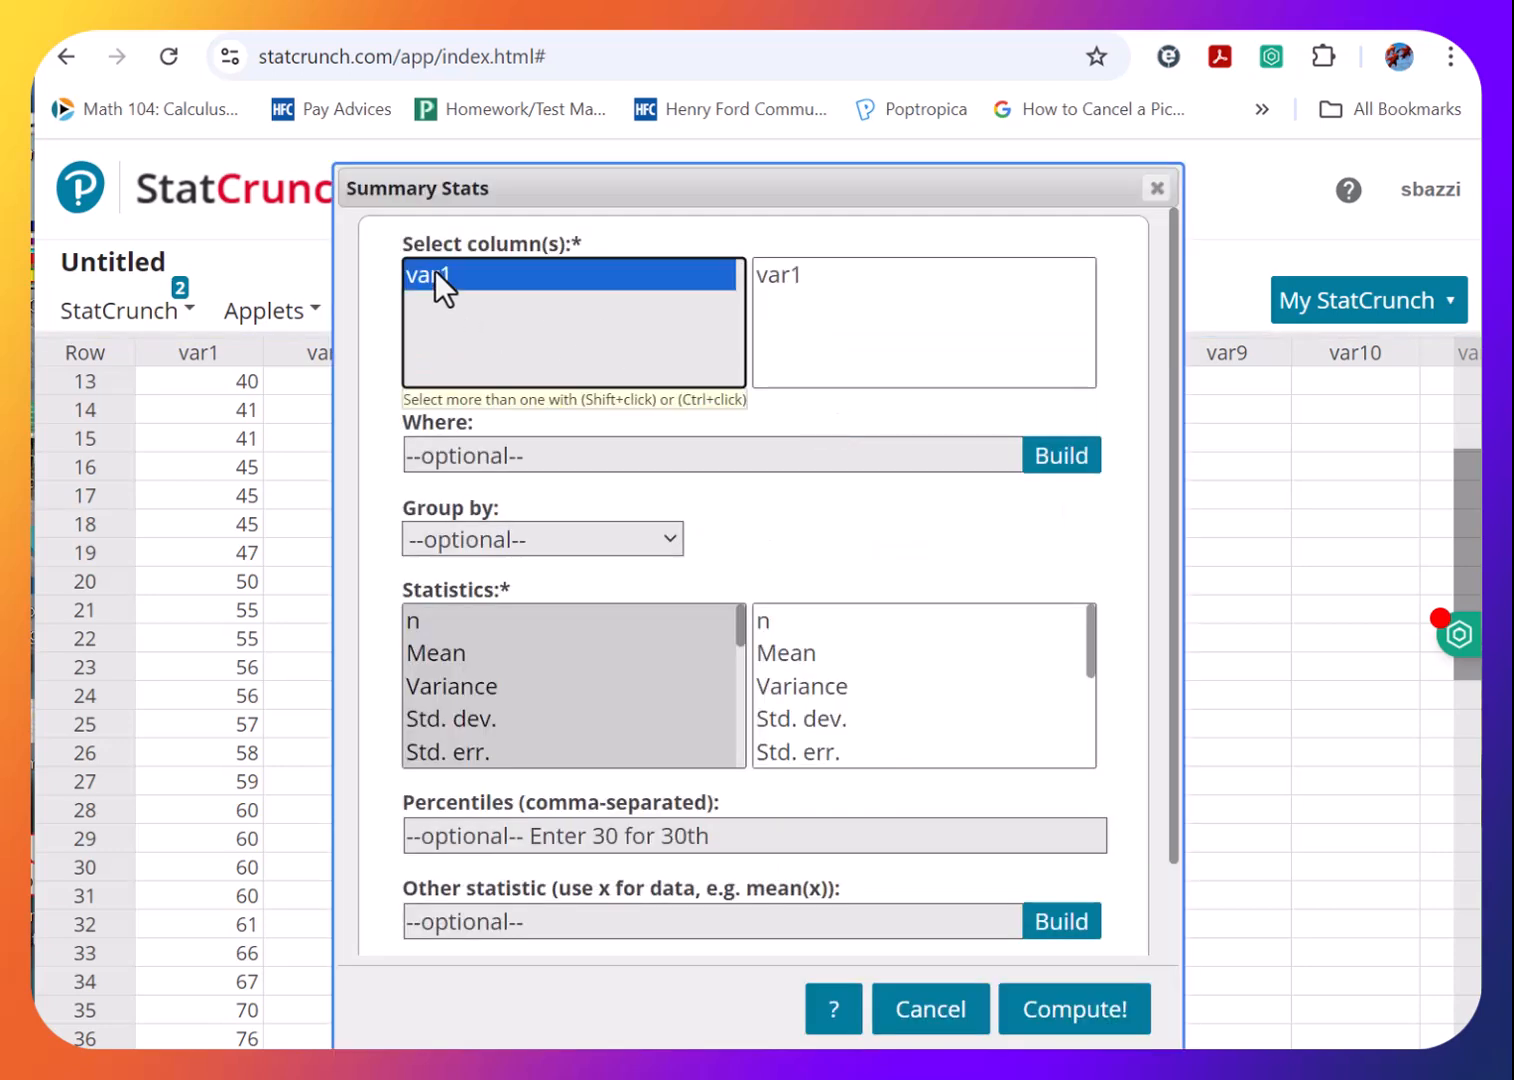
{"action": "left_click", "coordinate": [1047, 1025]}
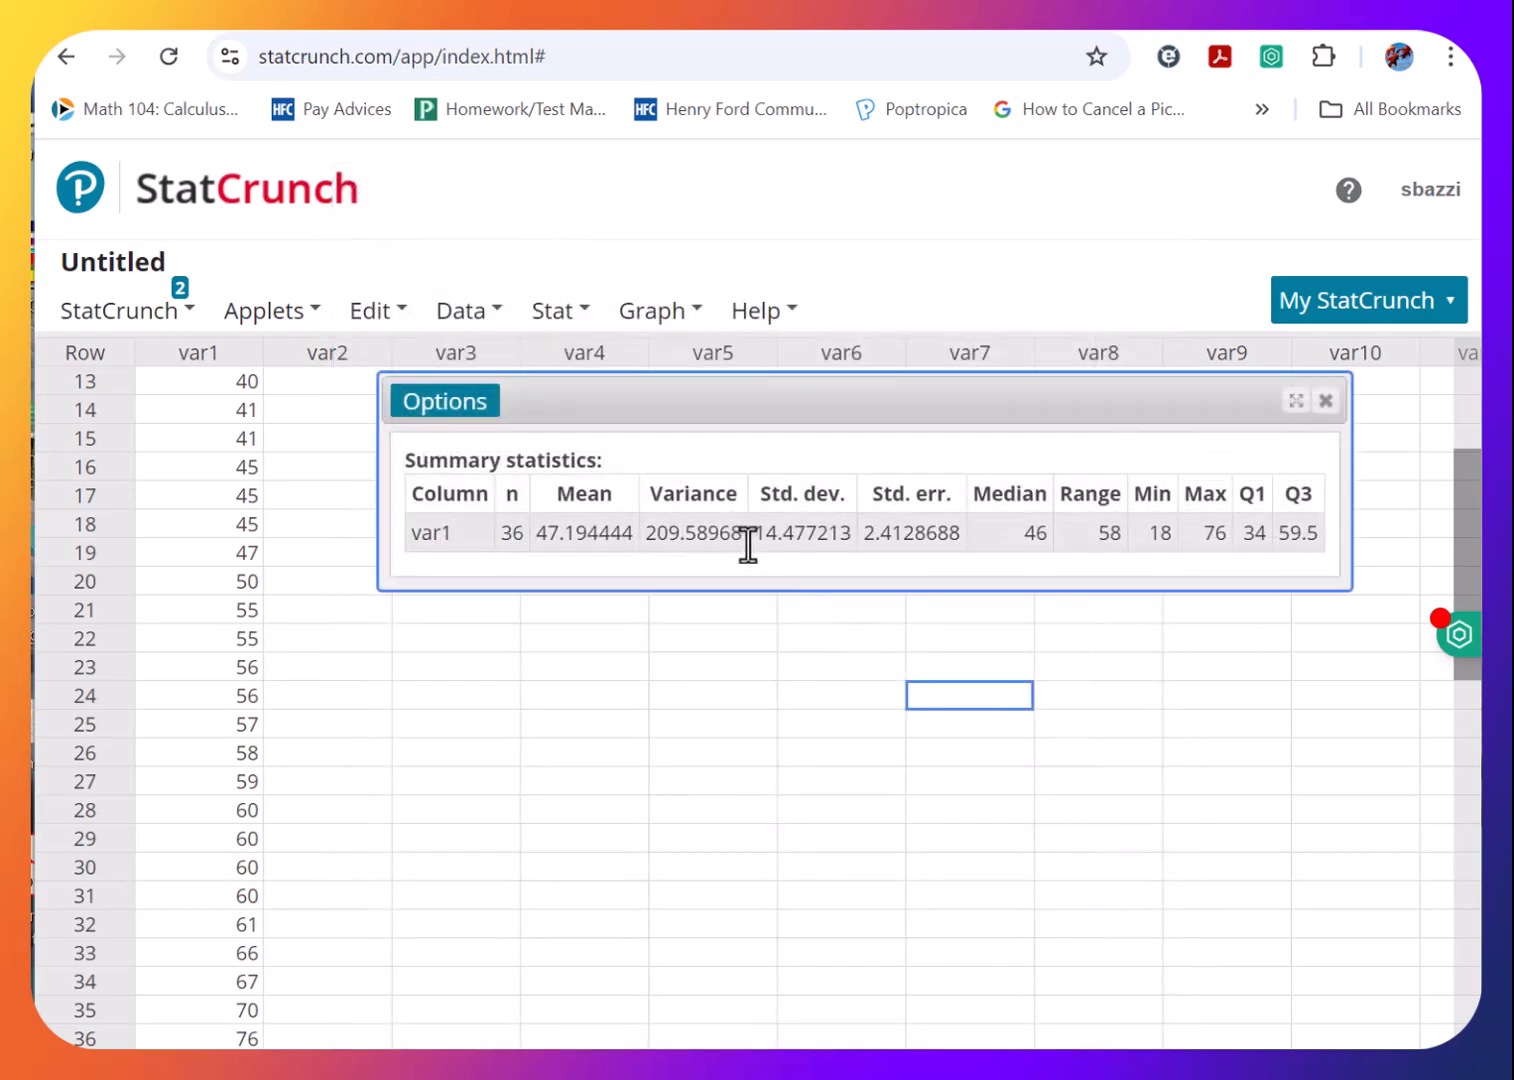
Highlight the standard deviation of var1 in the summary statistics, and close the results.
{"action": "left_click_drag", "start_coordinate": [753, 527], "coordinate": [810, 527]}
{"action": "left_click_drag", "start_coordinate": [810, 527], "coordinate": [816, 527]}
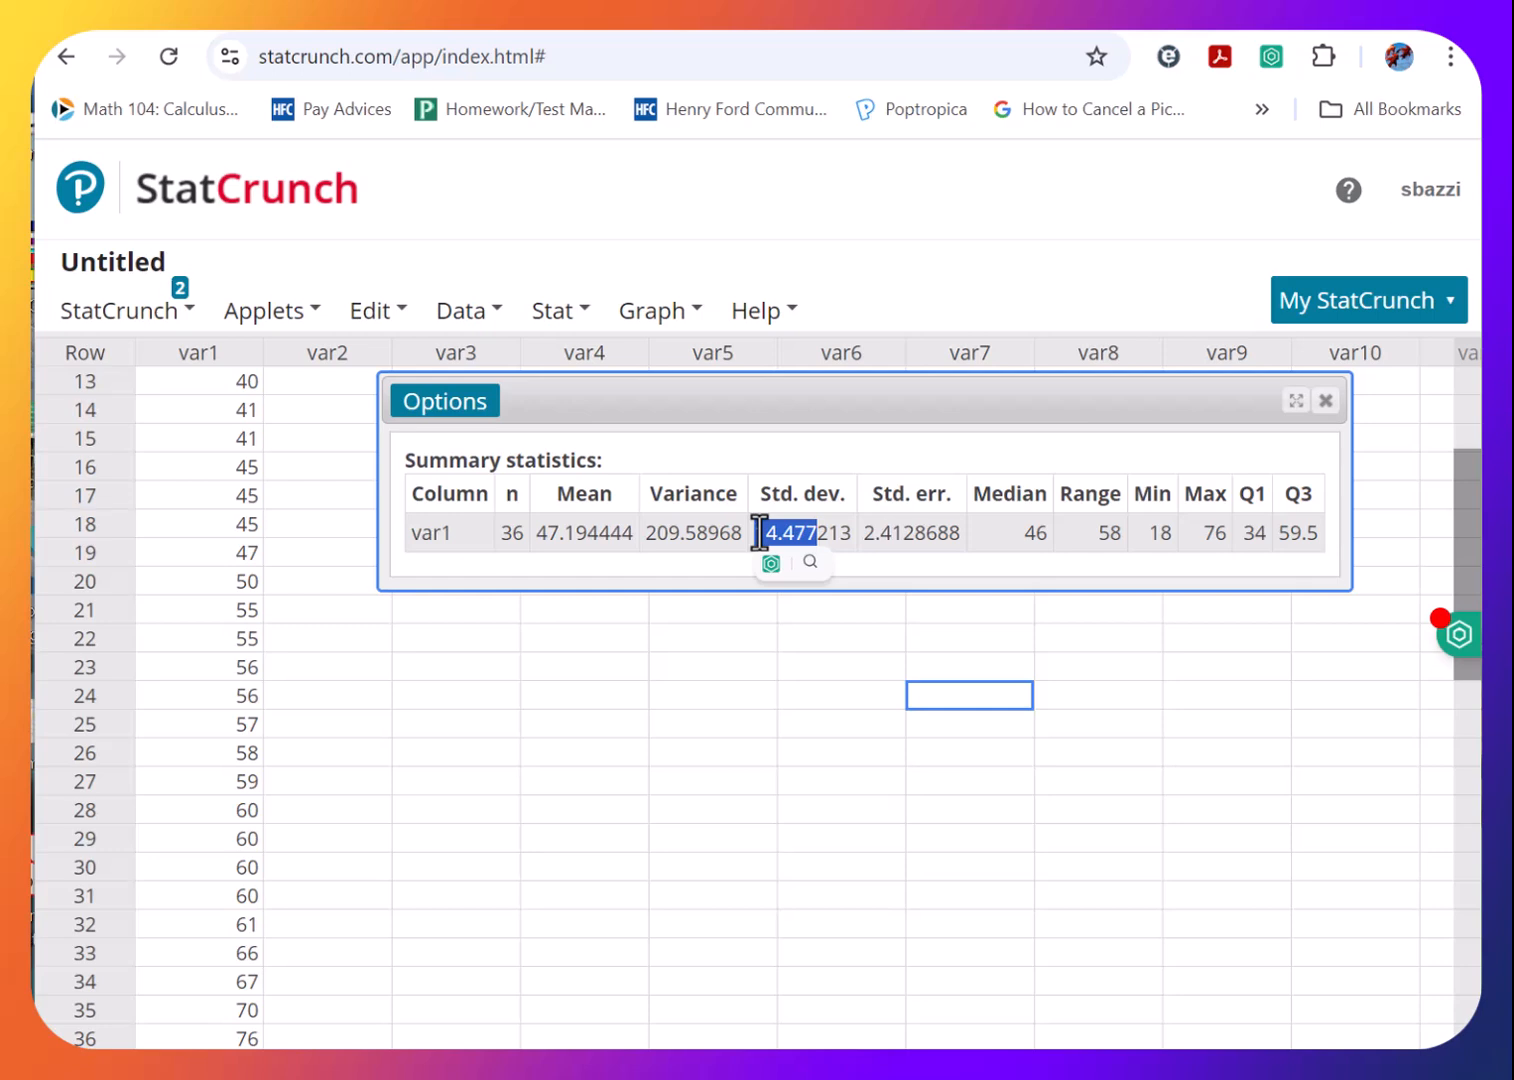
{"action": "left_click", "coordinate": [1326, 402]}
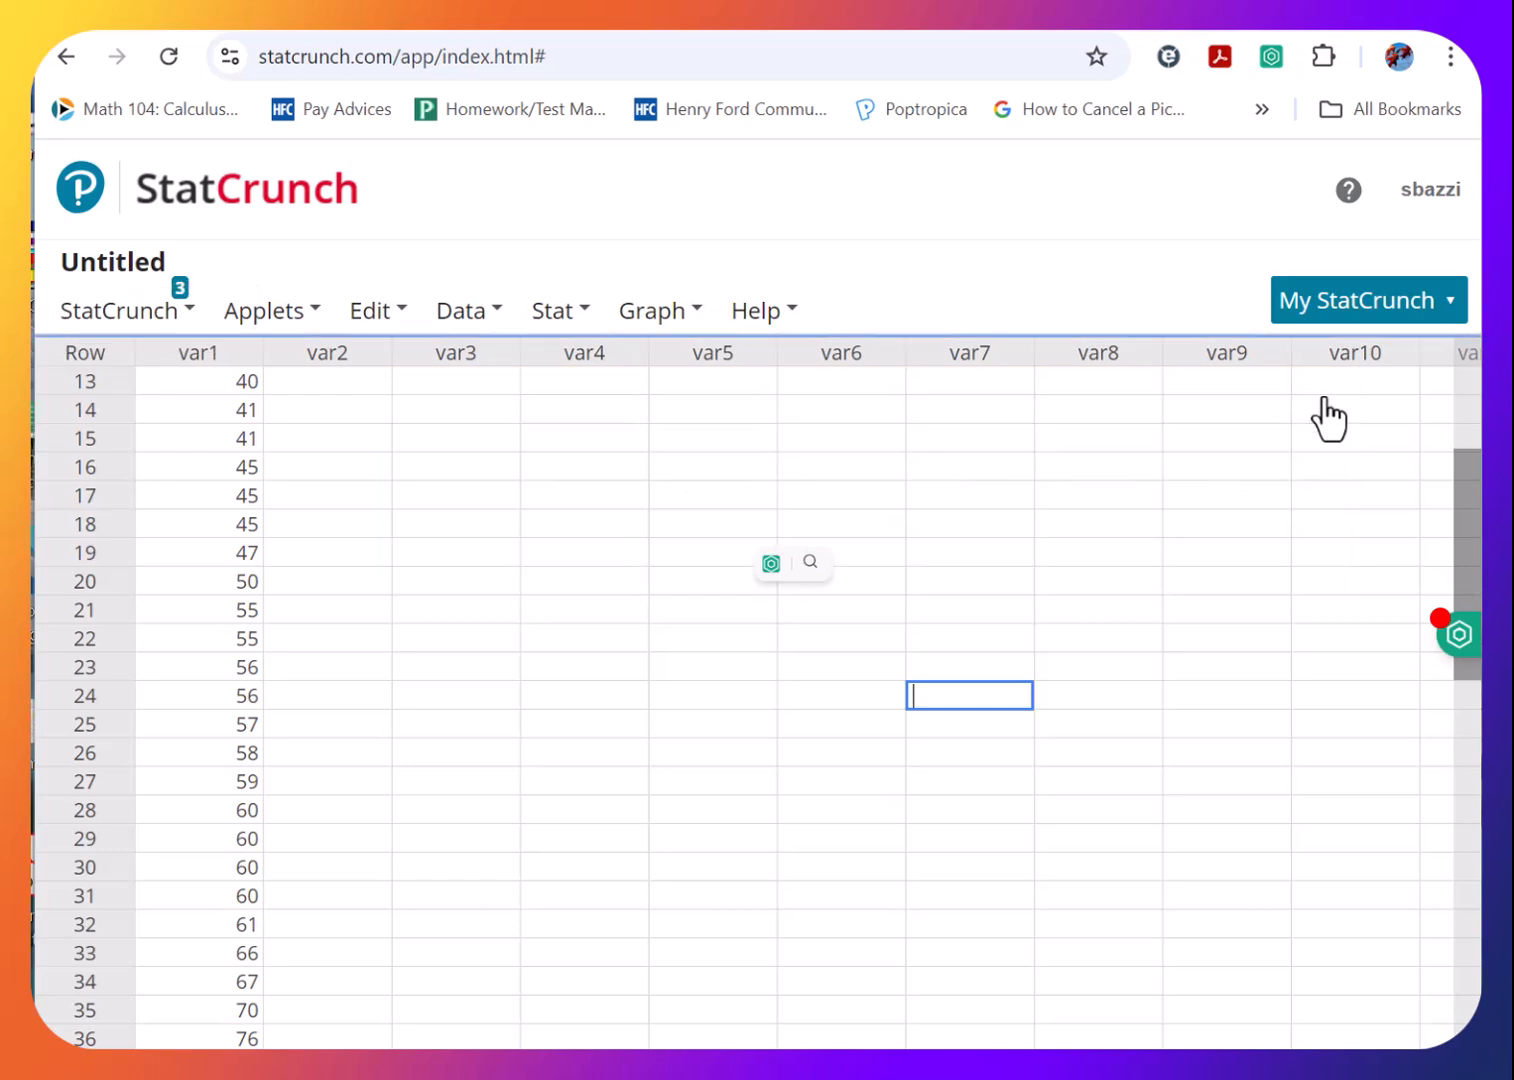
{"action": "left_click", "coordinate": [1326, 408]}
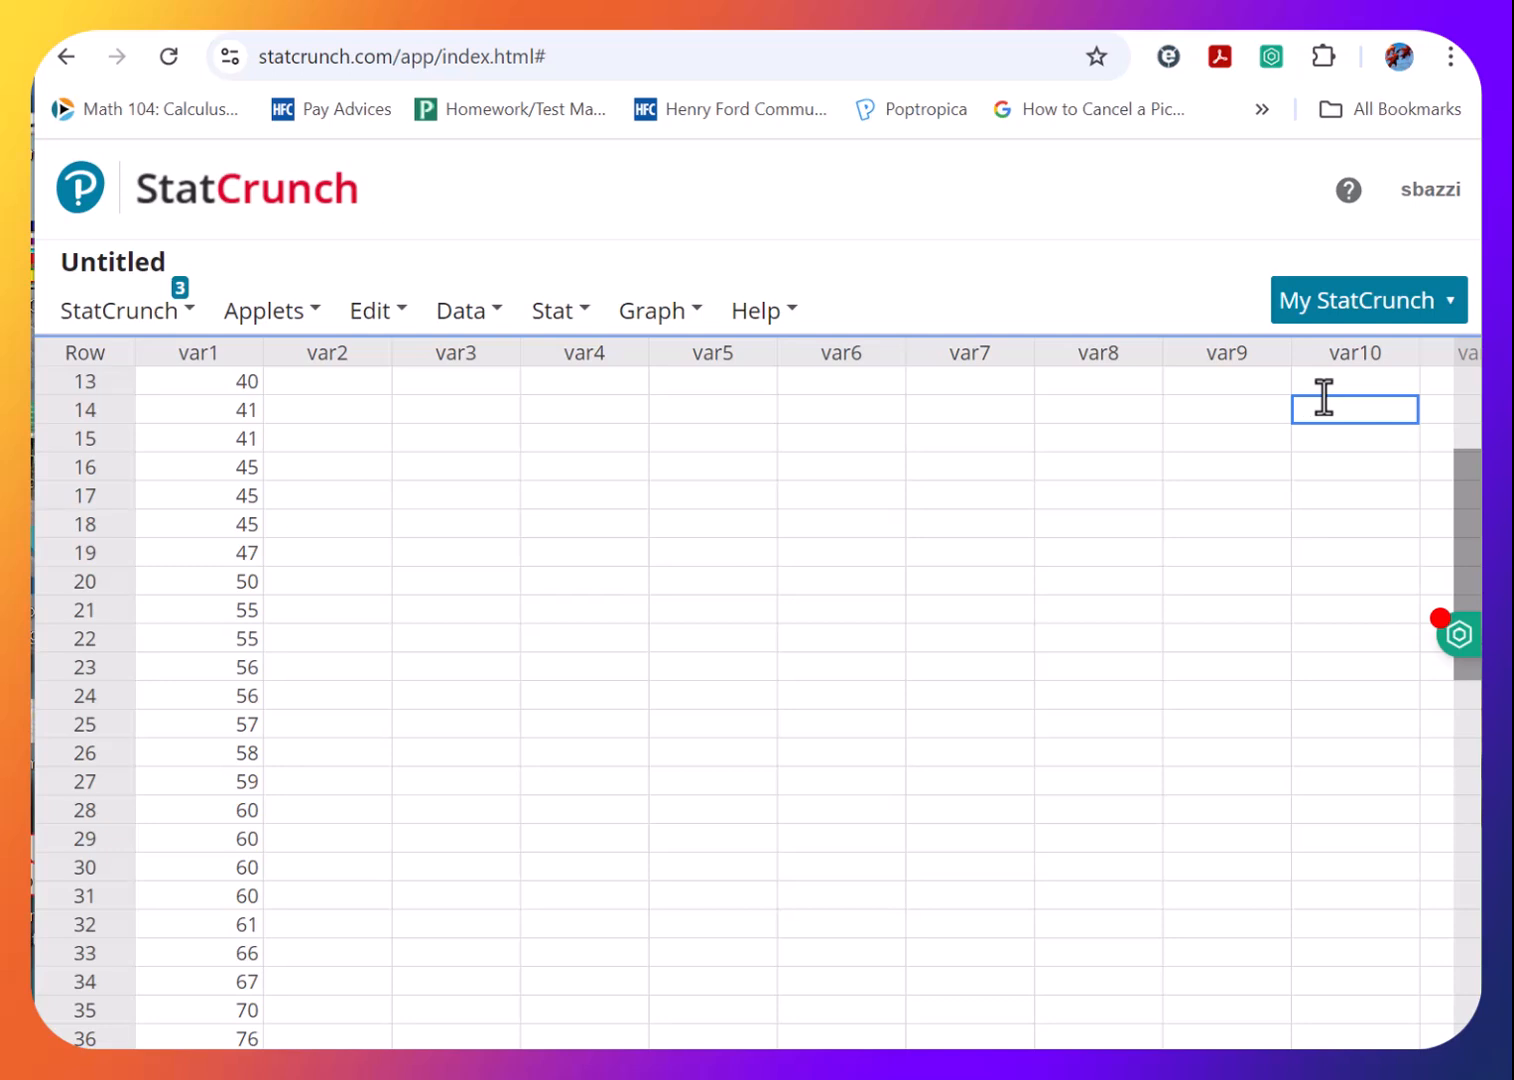
Compute the summary statistics of var1 once more to read its quartiles Q1 and Q3, and close the results.
{"action": "mouse_move", "coordinate": [240, 352]}
{"action": "left_click", "coordinate": [238, 381]}
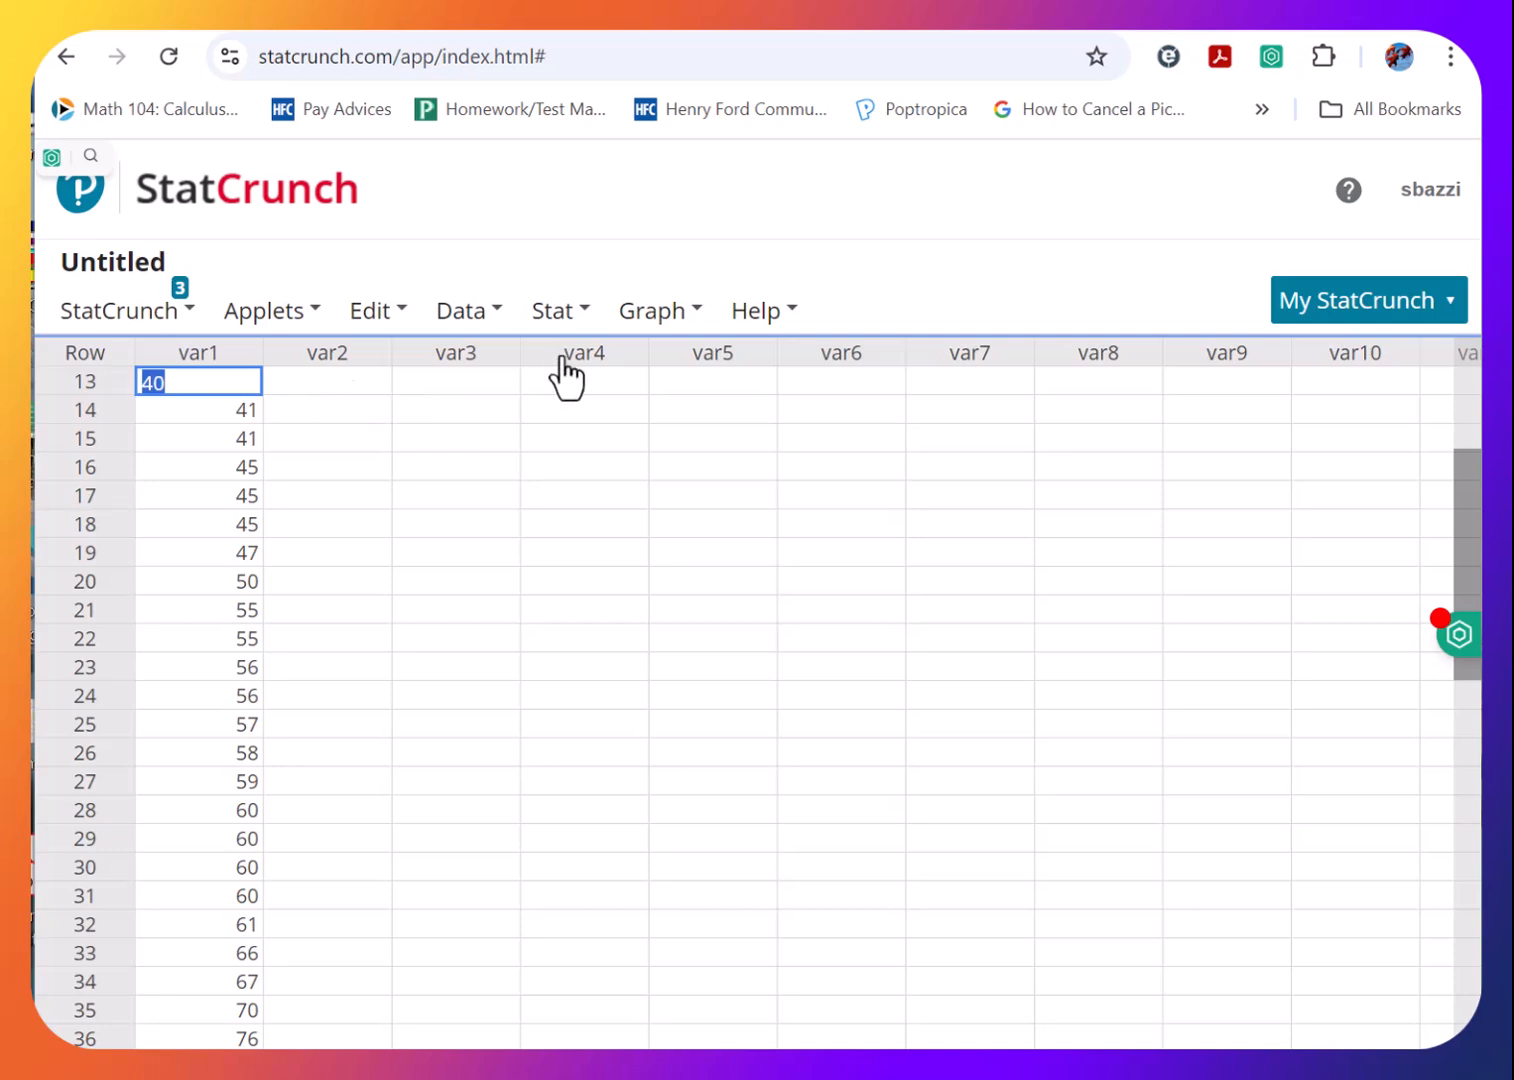
{"action": "left_click", "coordinate": [555, 312]}
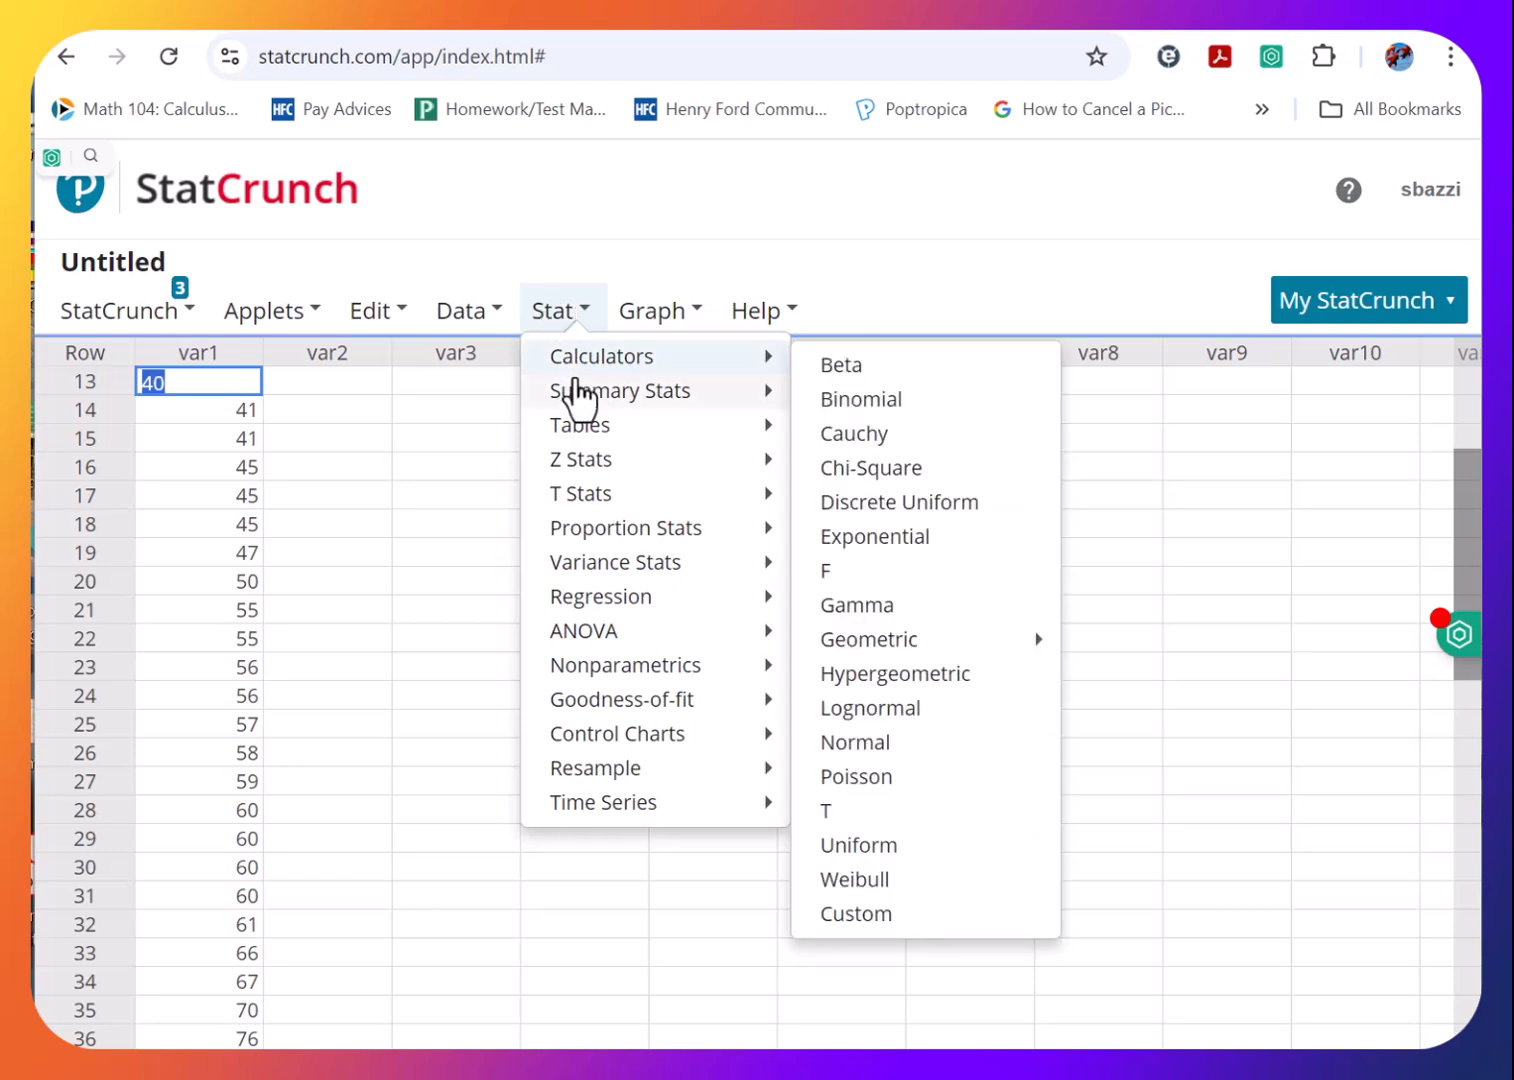
{"action": "mouse_move", "coordinate": [596, 398]}
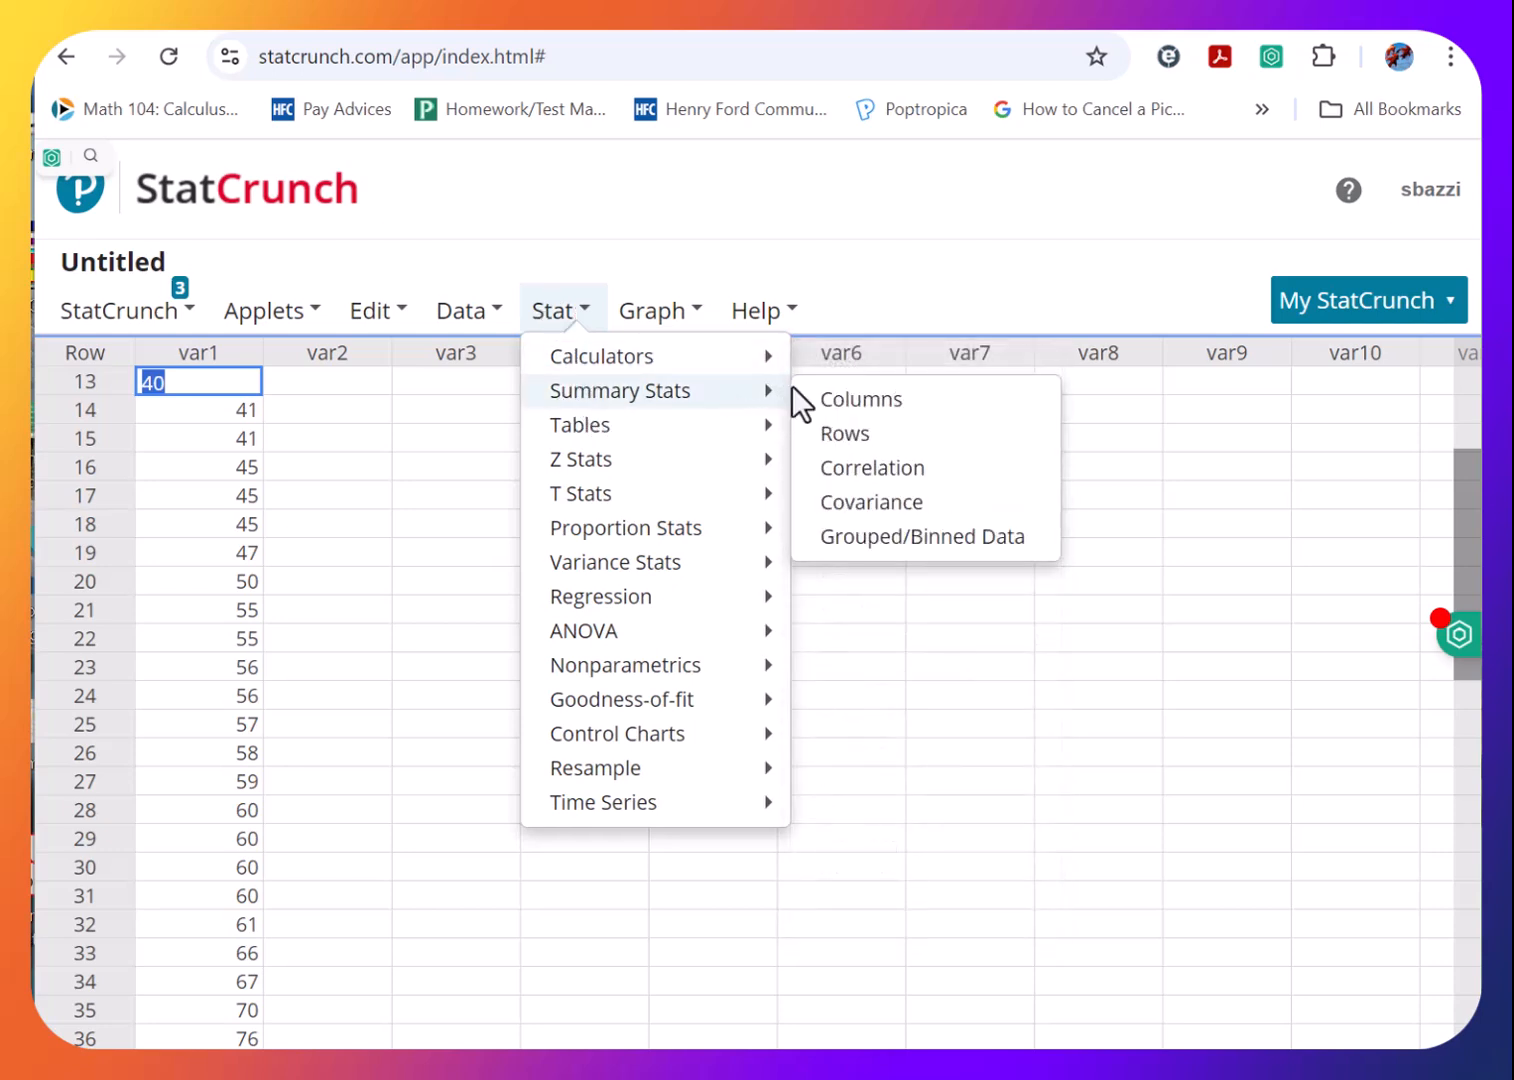
{"action": "left_click", "coordinate": [864, 402]}
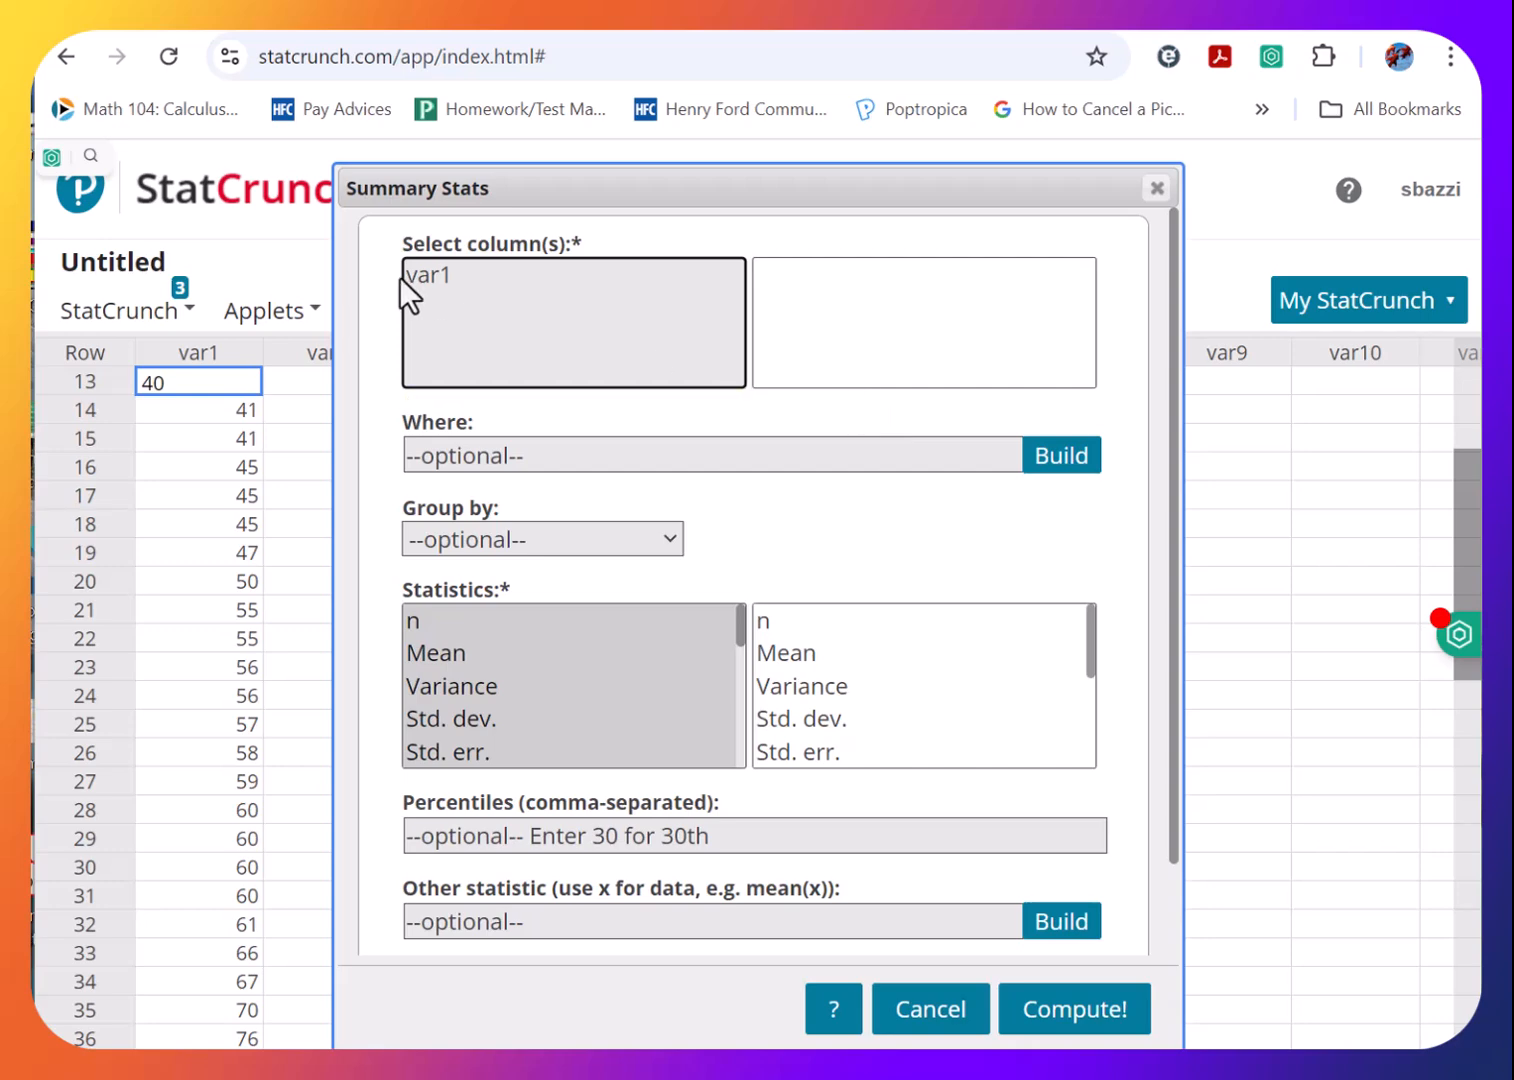
{"action": "left_click", "coordinate": [433, 273]}
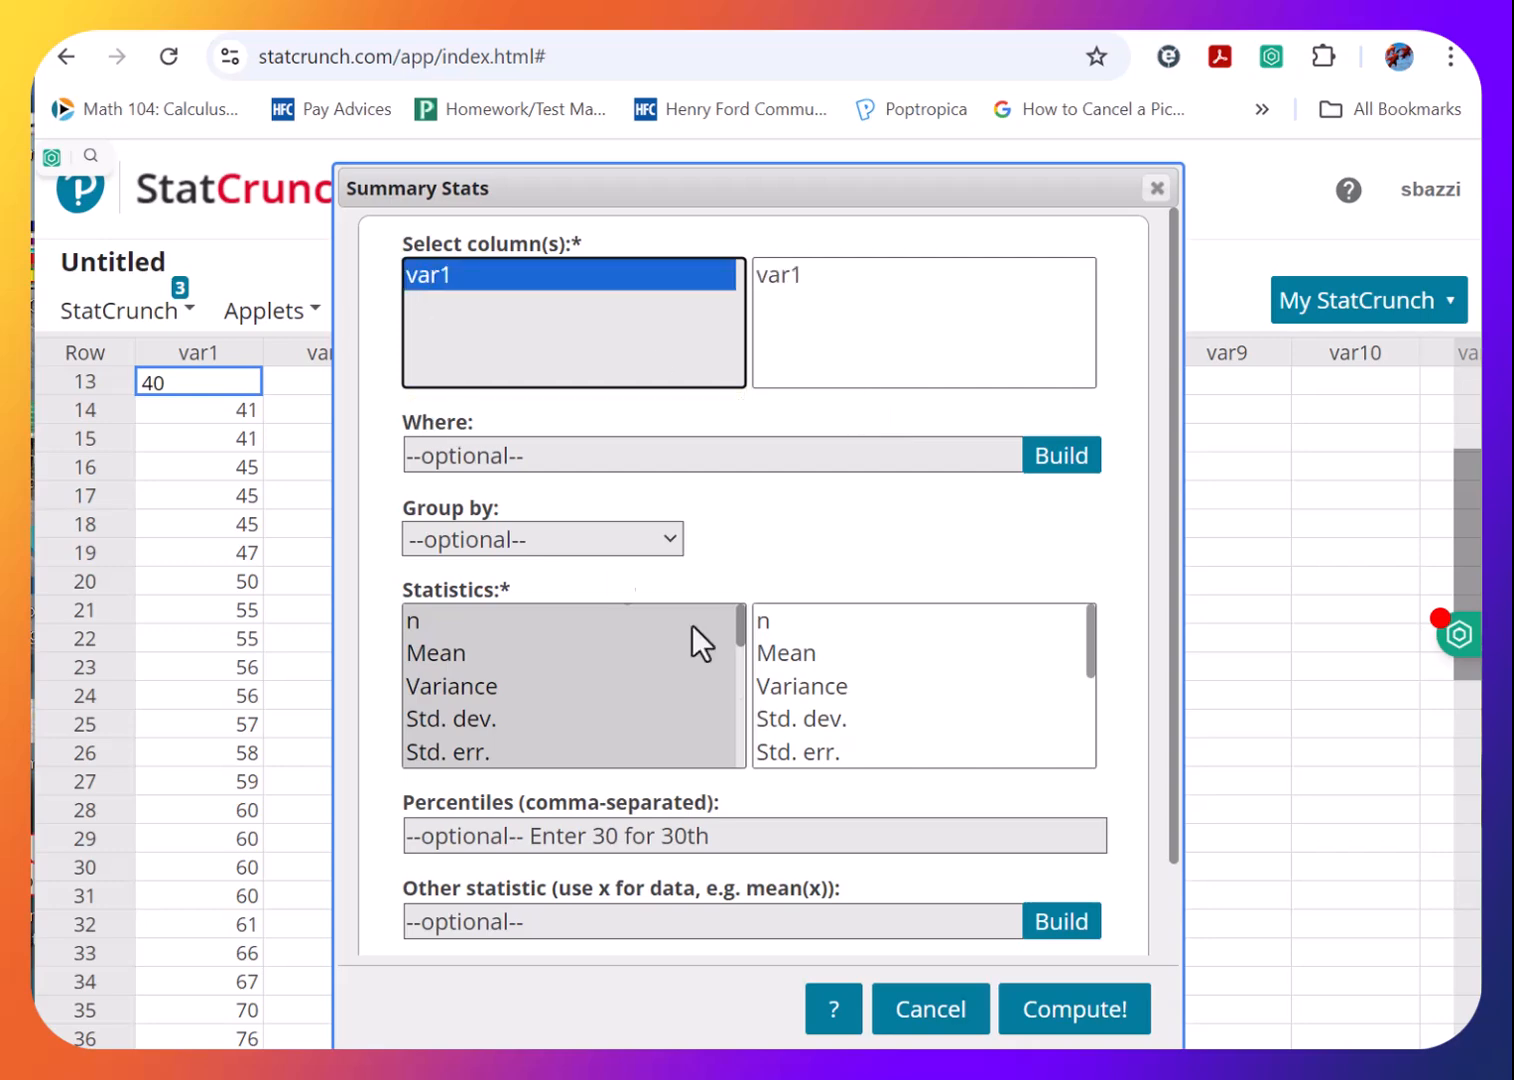
{"action": "left_click", "coordinate": [1043, 1010]}
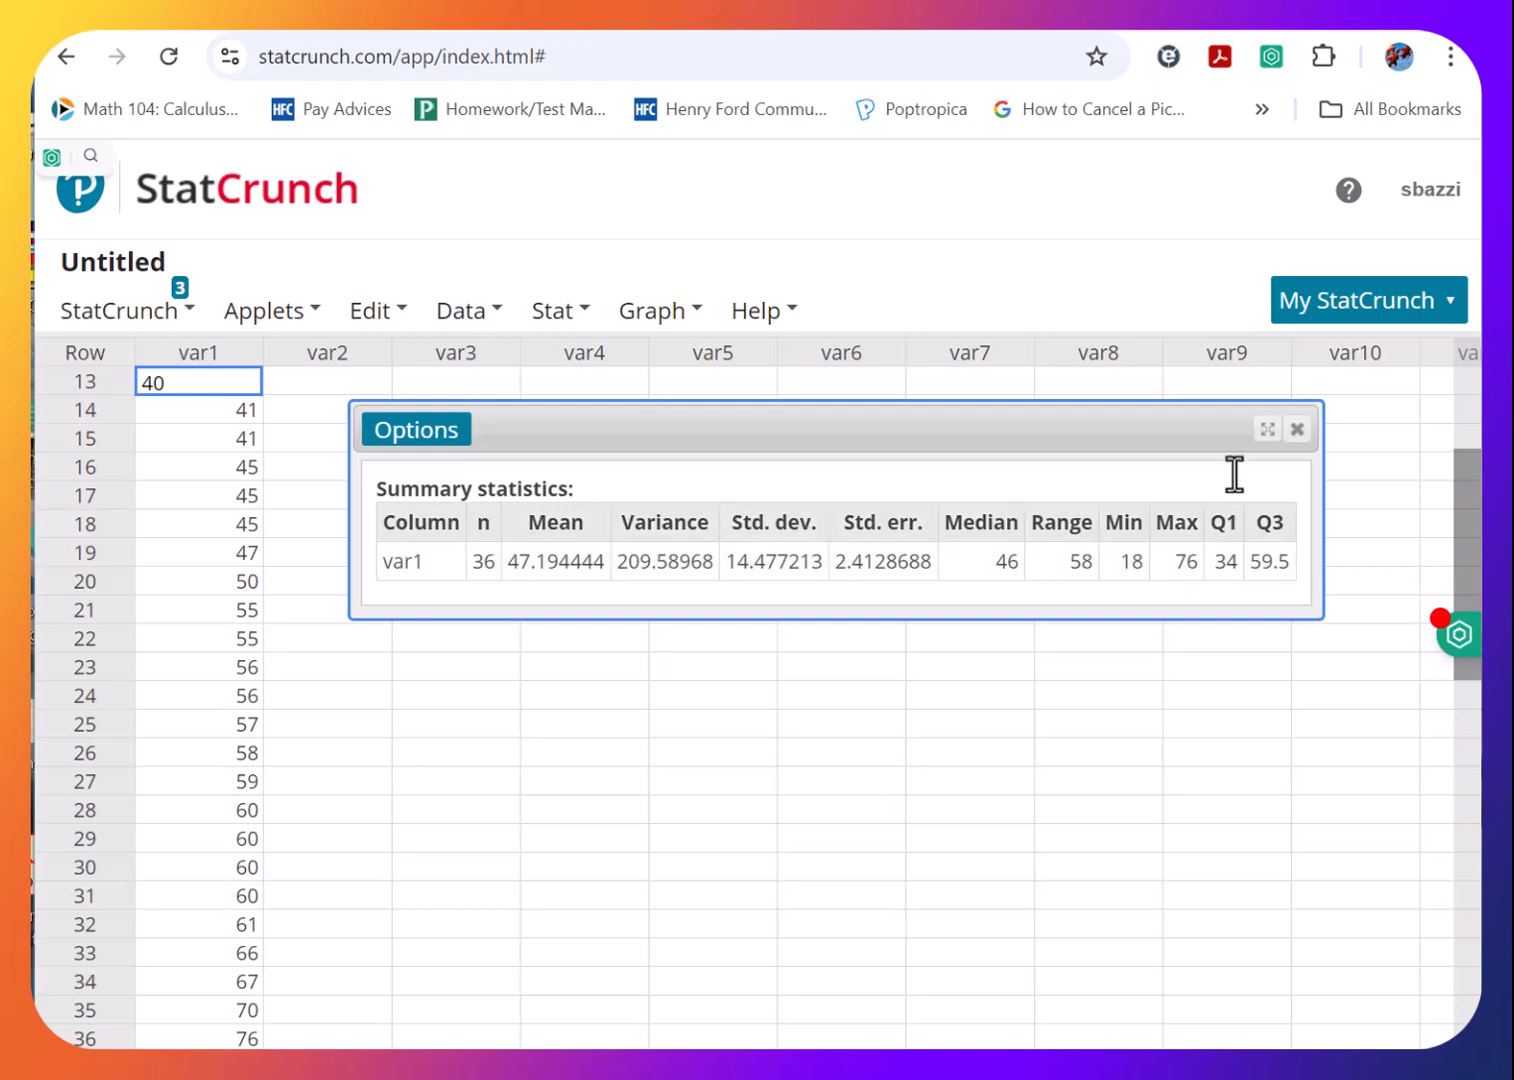
{"action": "left_click", "coordinate": [1306, 433]}
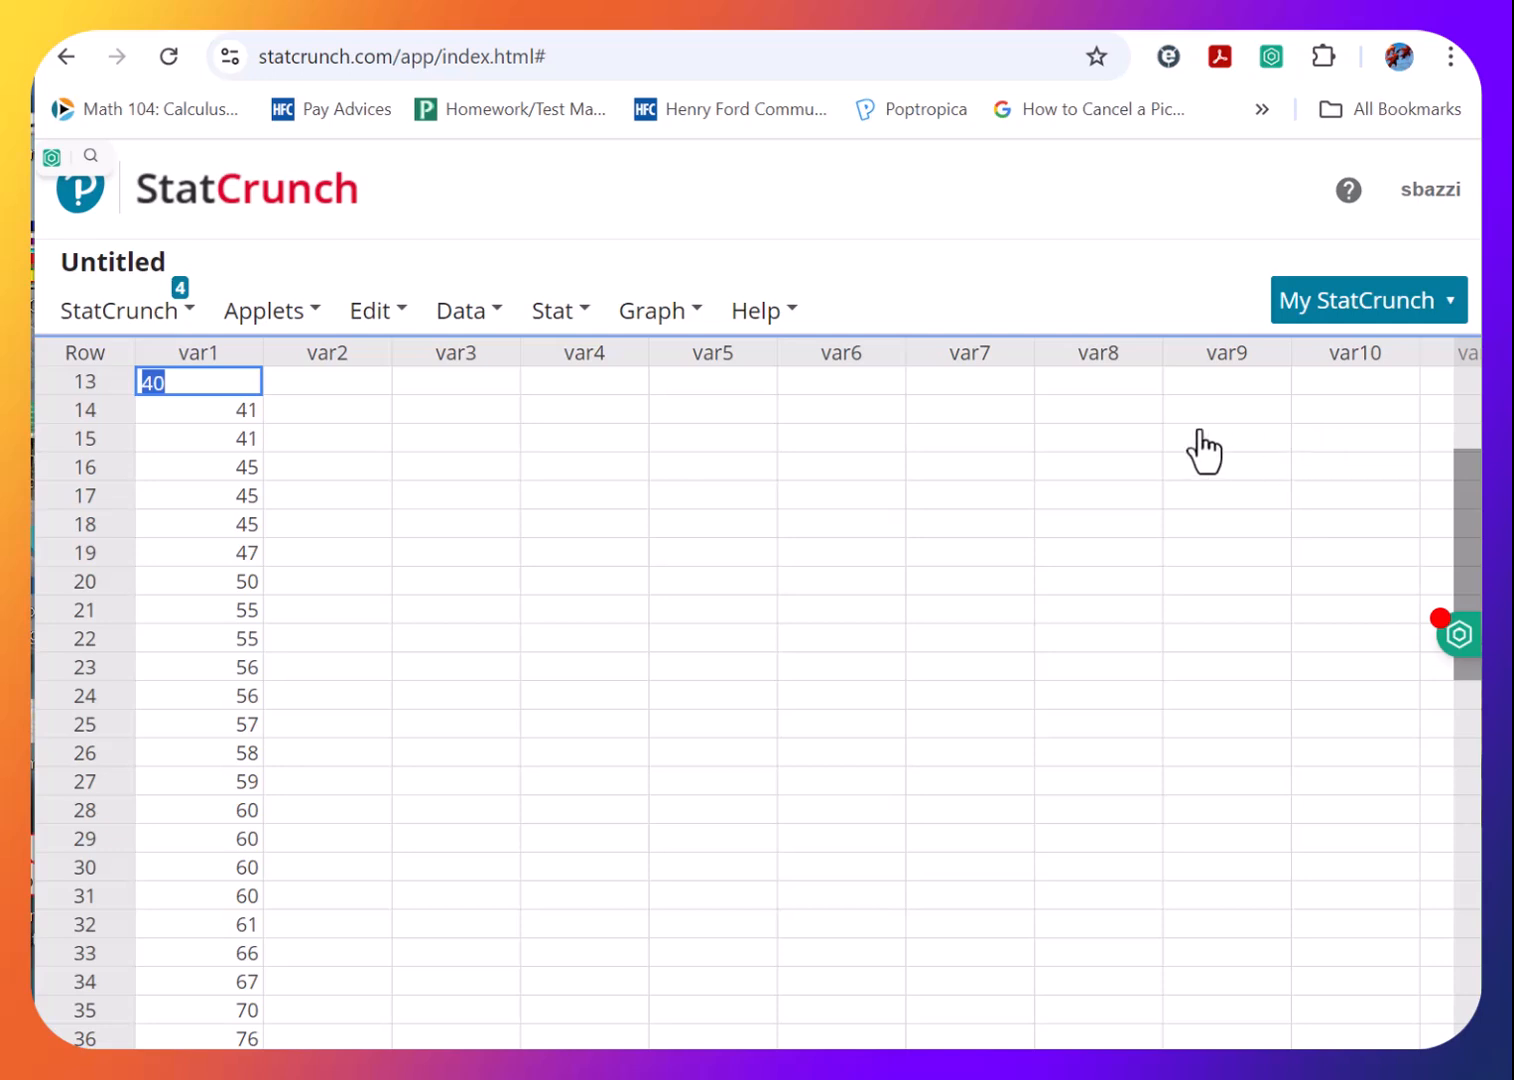
Create a boxplot of var1 with the box drawn horizontally and fences used to identify outliers.
{"action": "left_click", "coordinate": [684, 322]}
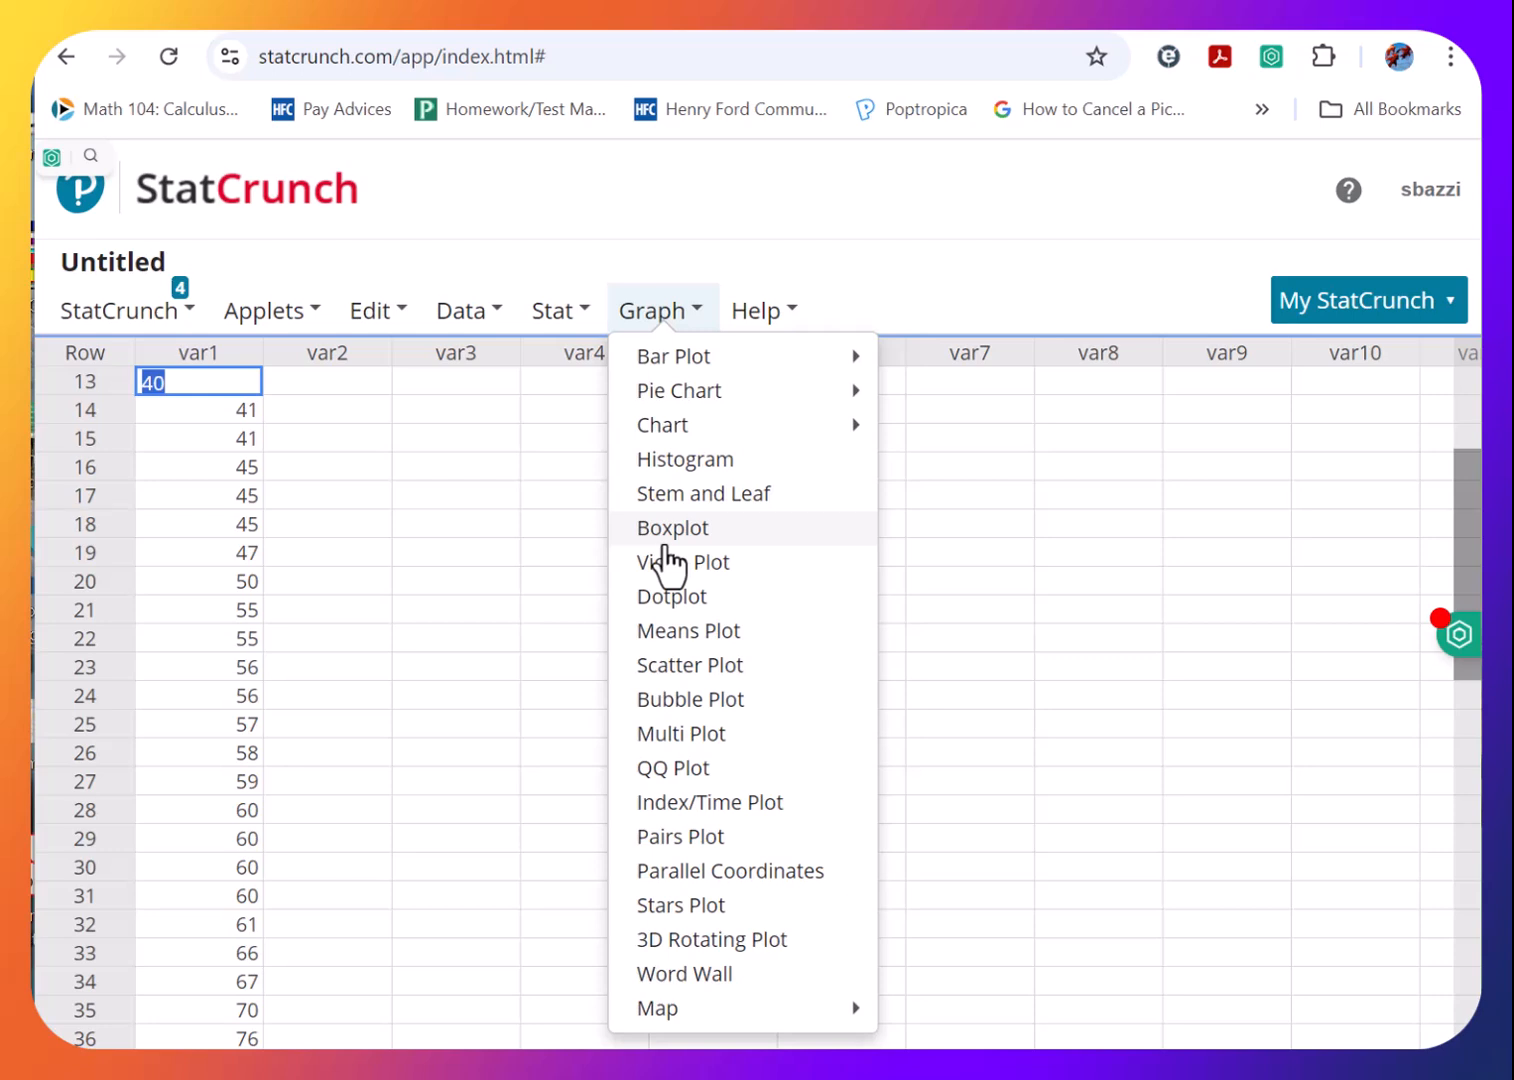
{"action": "left_click", "coordinate": [666, 540]}
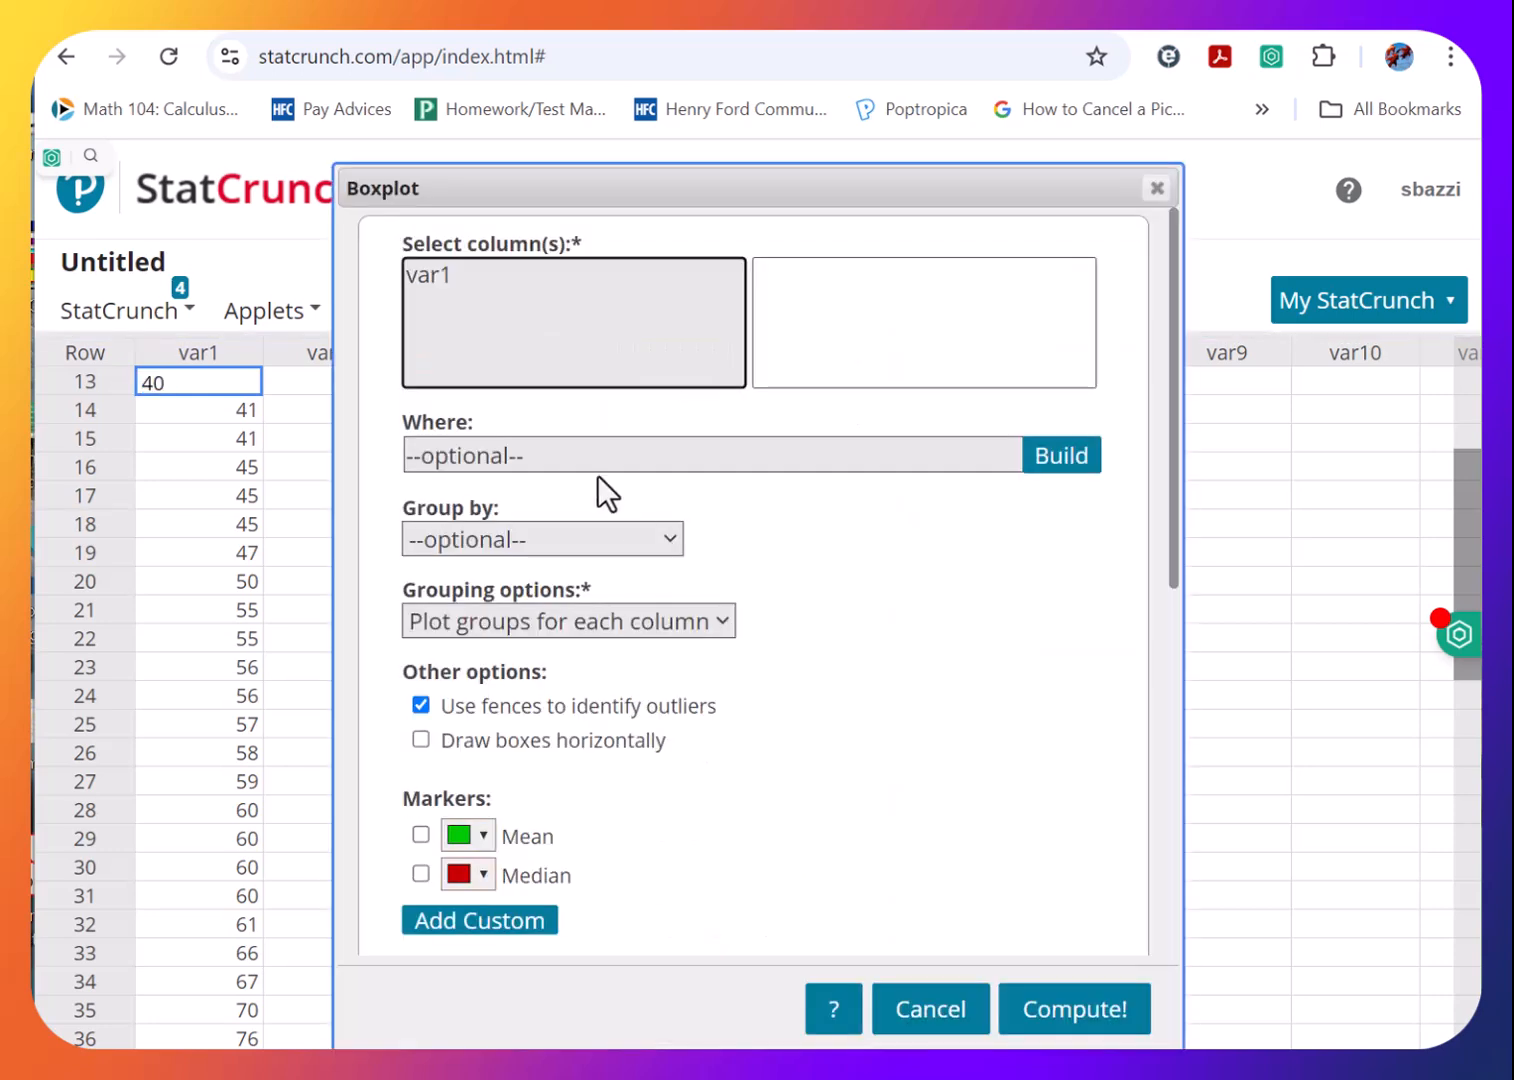
{"action": "left_click", "coordinate": [431, 270]}
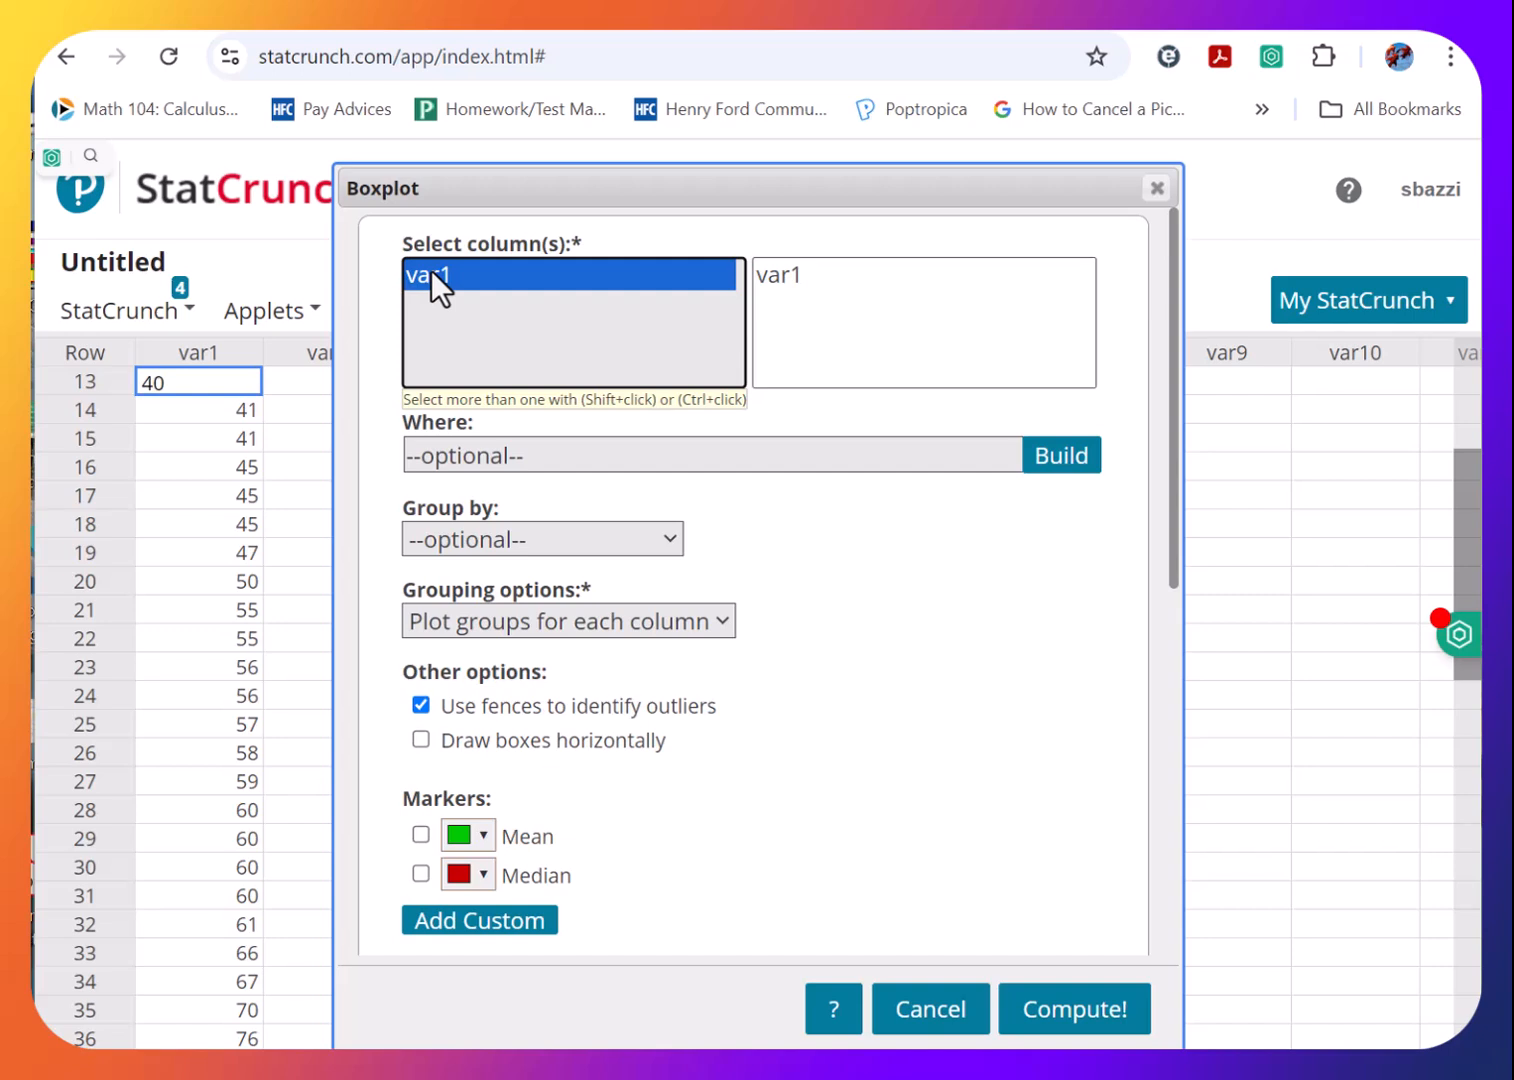
{"action": "left_click", "coordinate": [421, 741]}
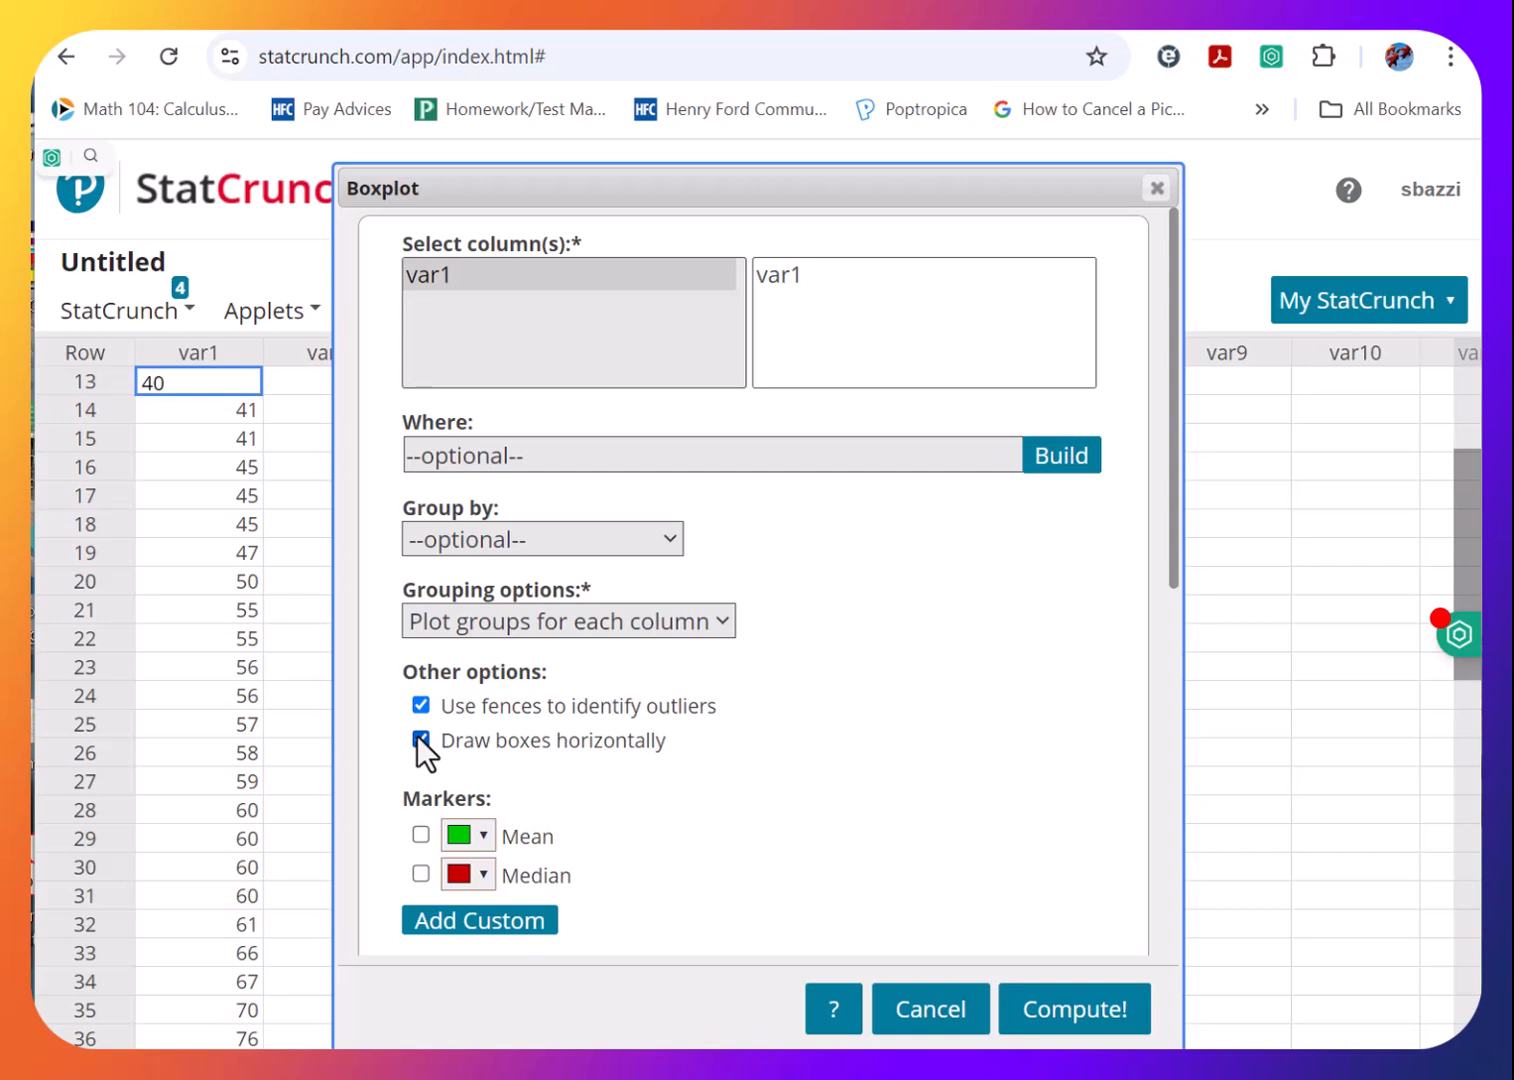
{"action": "left_click", "coordinate": [1073, 1010]}
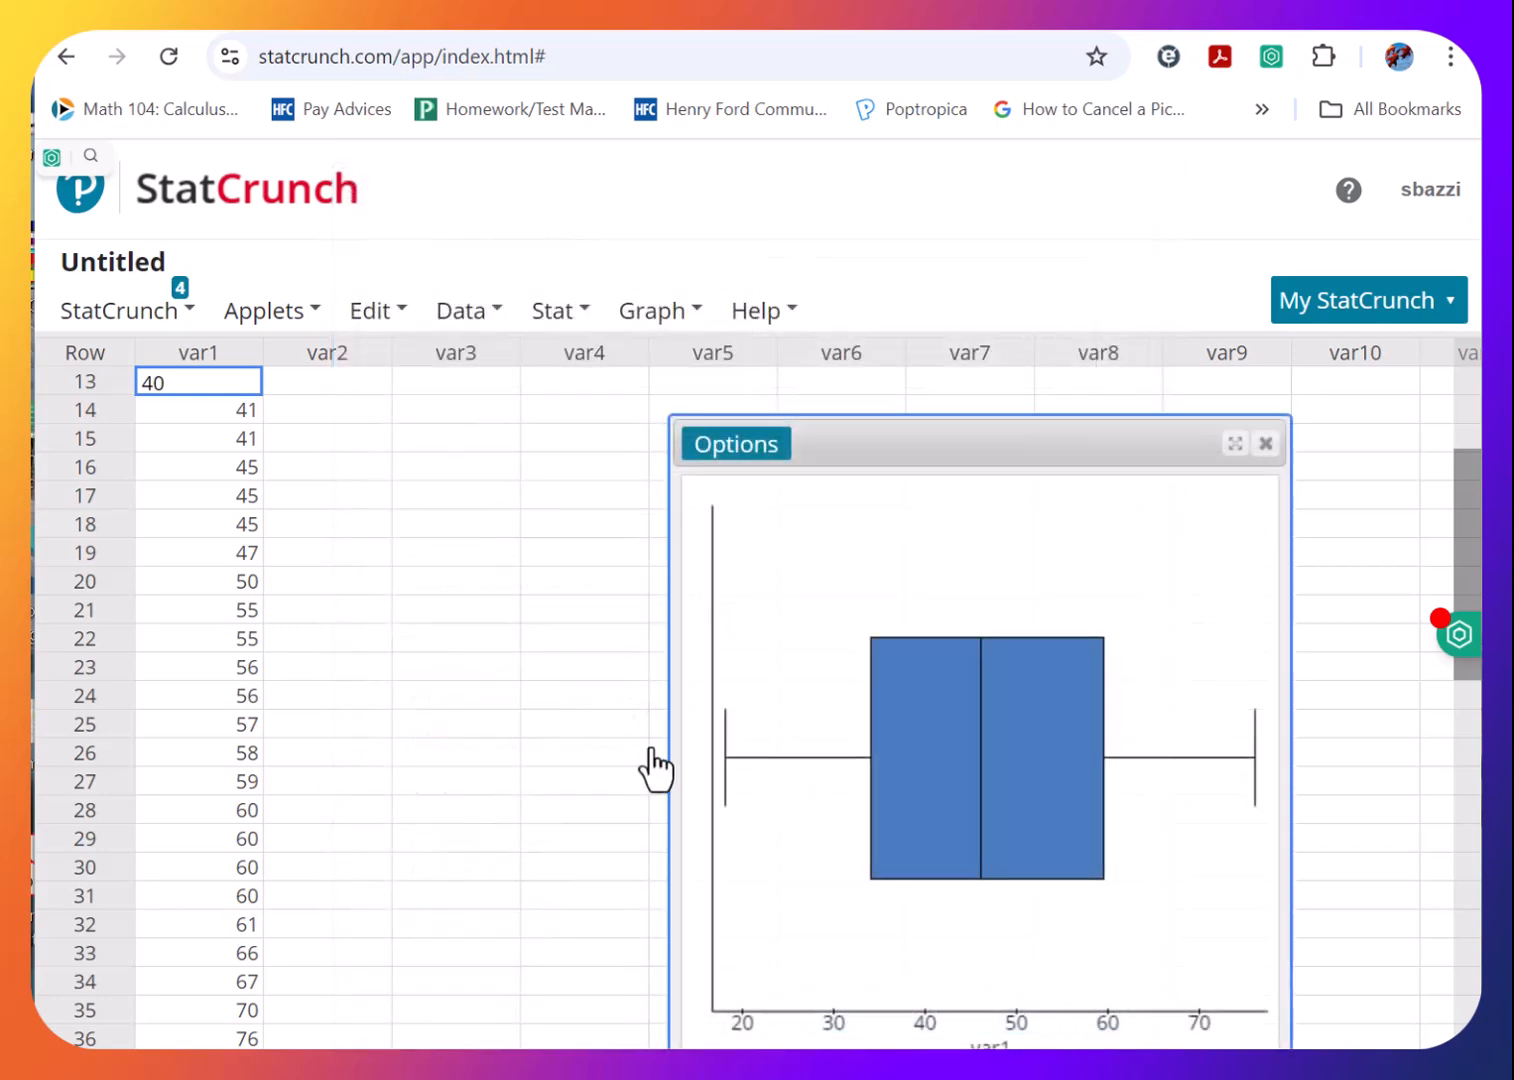
Widen the boxplot window and inspect the plot's limits, quartiles, median and IQR.
{"action": "left_click_drag", "start_coordinate": [667, 747], "coordinate": [275, 673]}
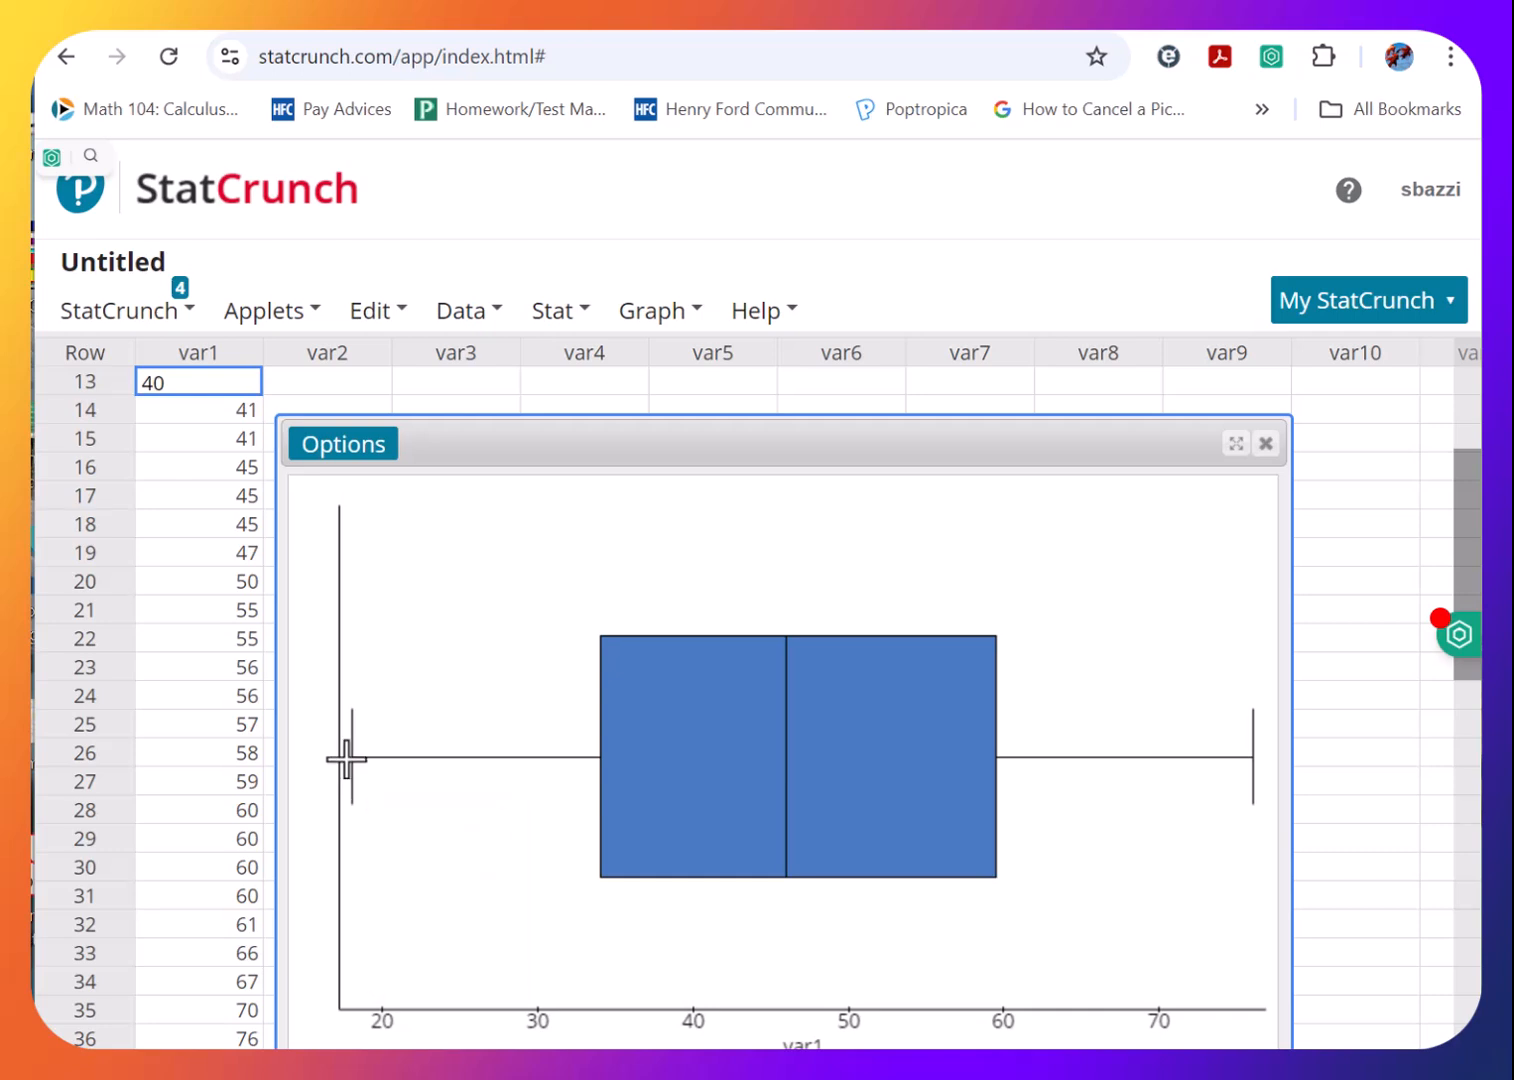
{"action": "mouse_move", "coordinate": [352, 755]}
{"action": "mouse_move", "coordinate": [598, 760]}
{"action": "mouse_move", "coordinate": [900, 718]}
{"action": "mouse_move", "coordinate": [855, 793]}
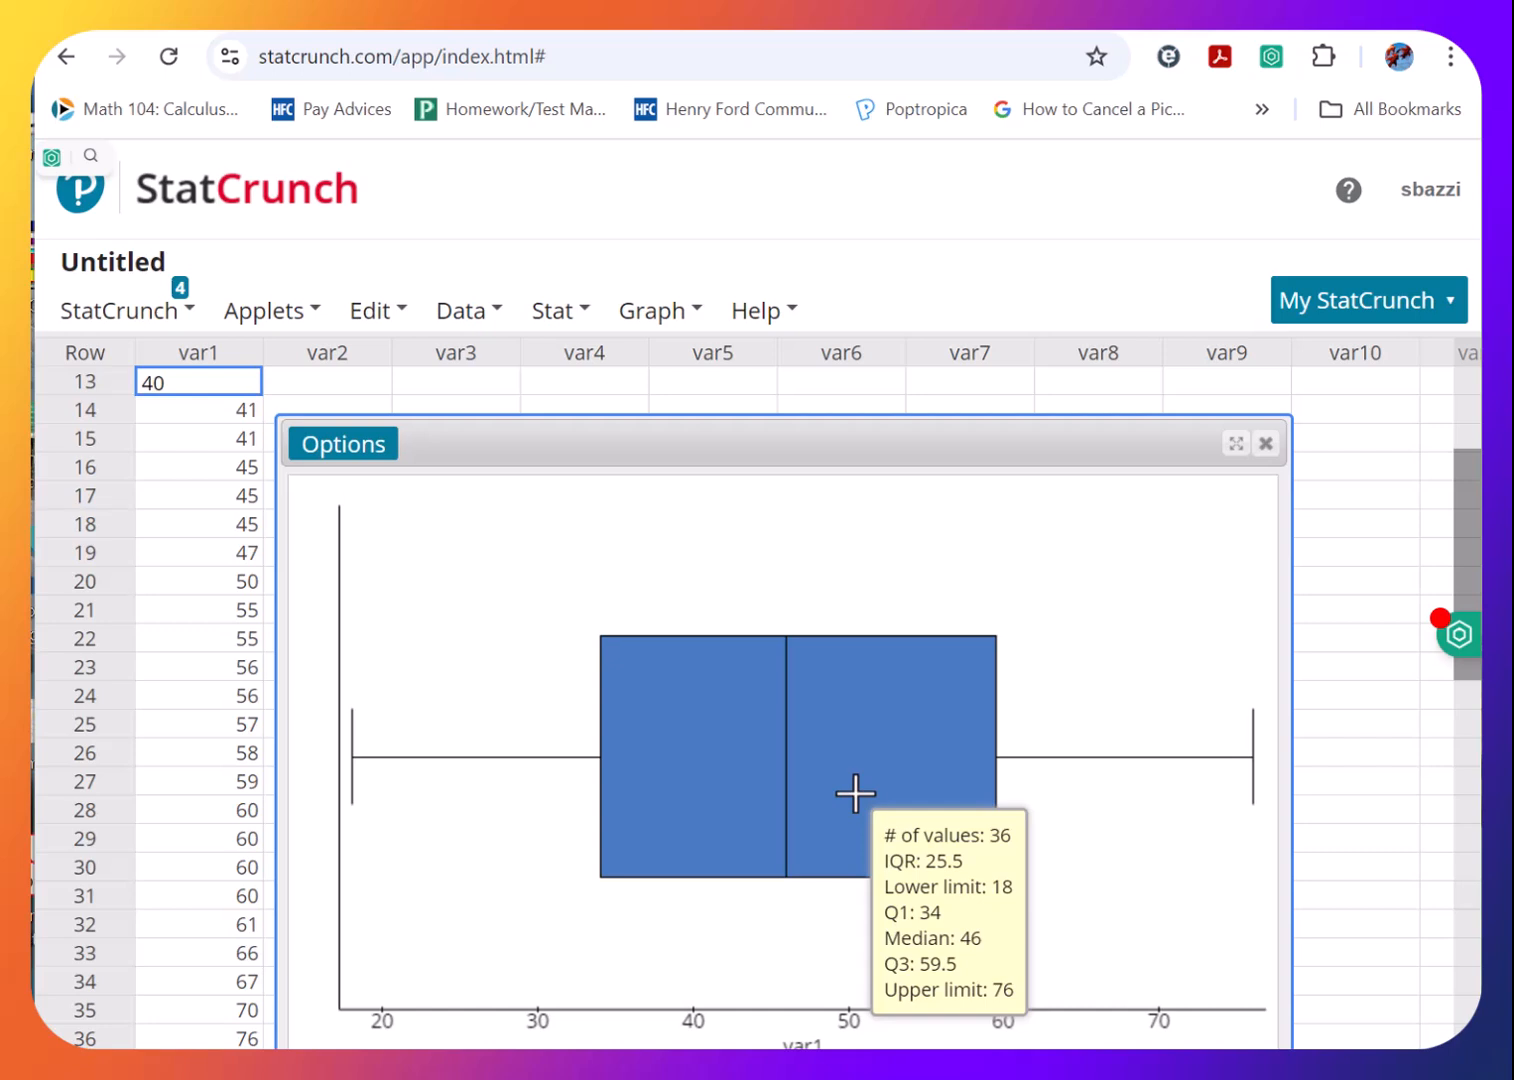
Close the boxplot and add the extreme value 134 to var1 in row 37.
{"action": "left_click", "coordinate": [1265, 443]}
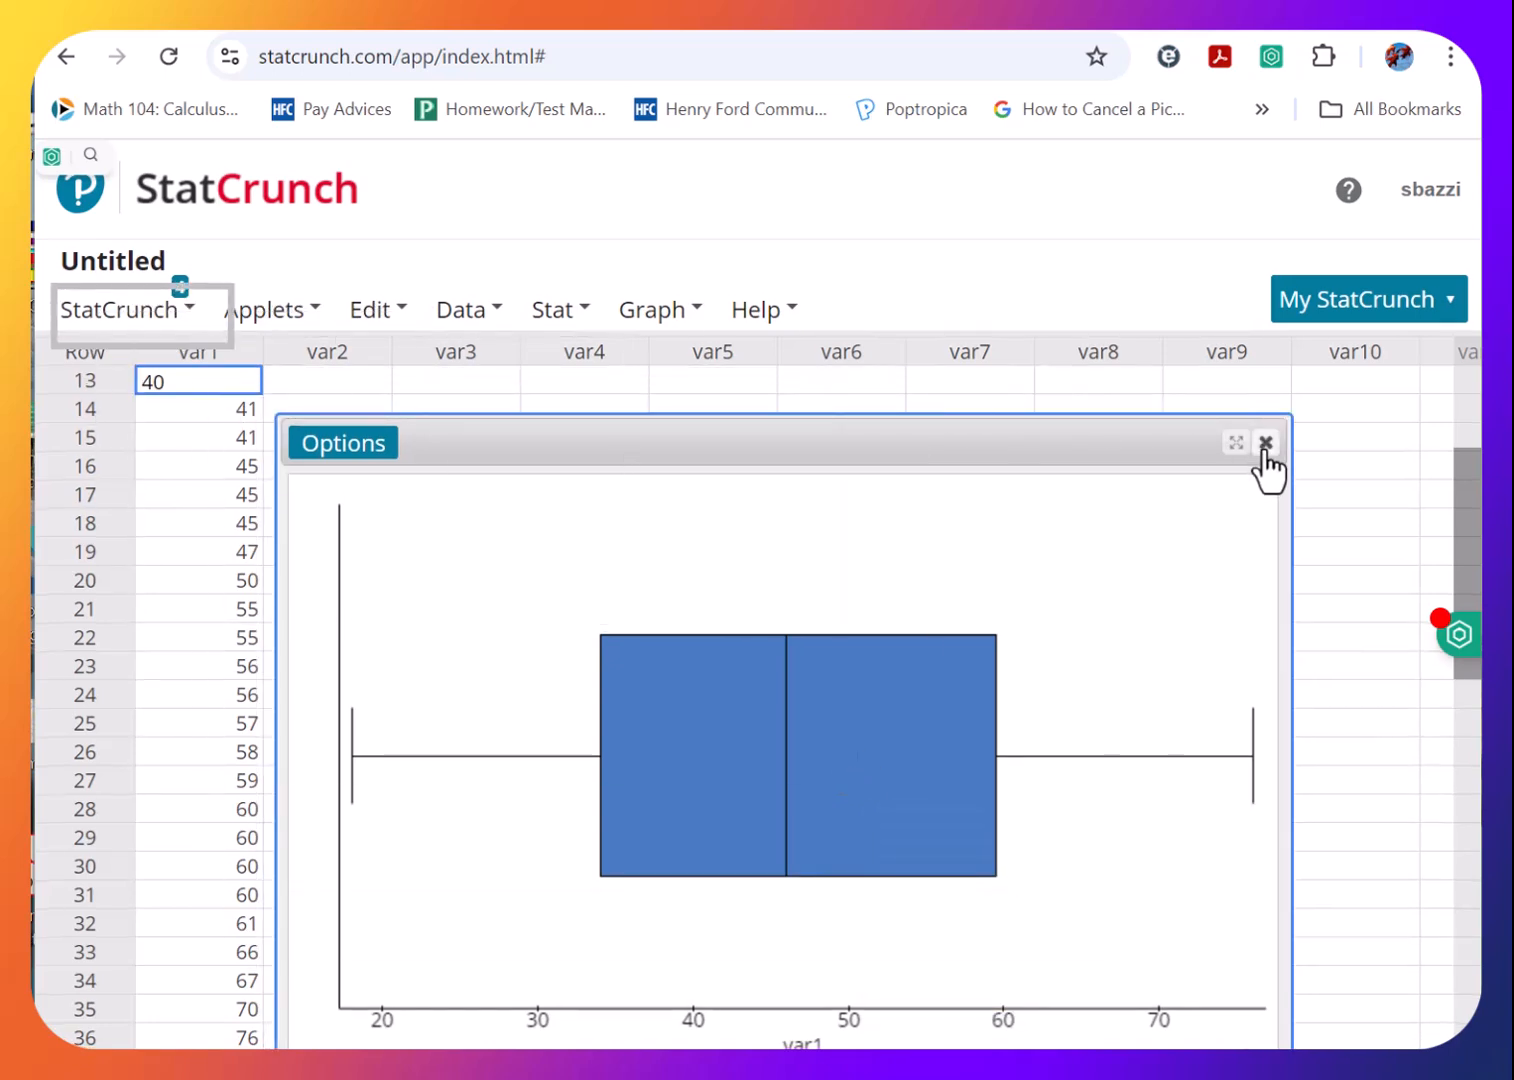
{"action": "left_click", "coordinate": [237, 1010]}
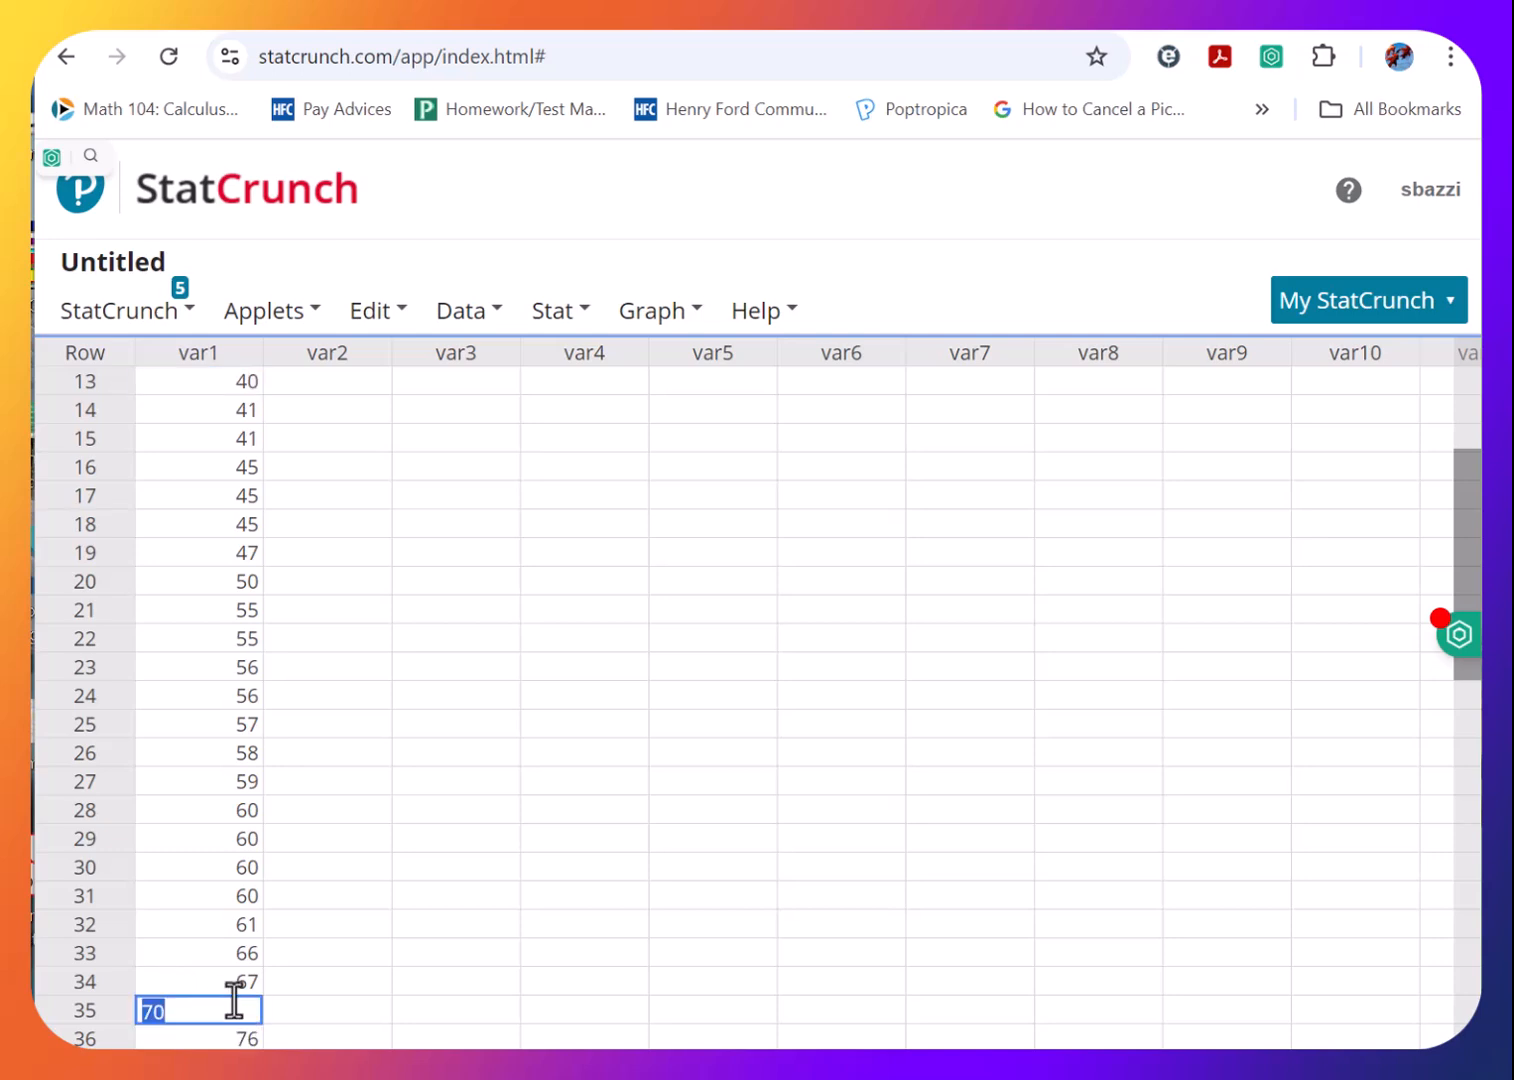
{"action": "key", "text": "Return"}
{"action": "key", "text": "Return"}
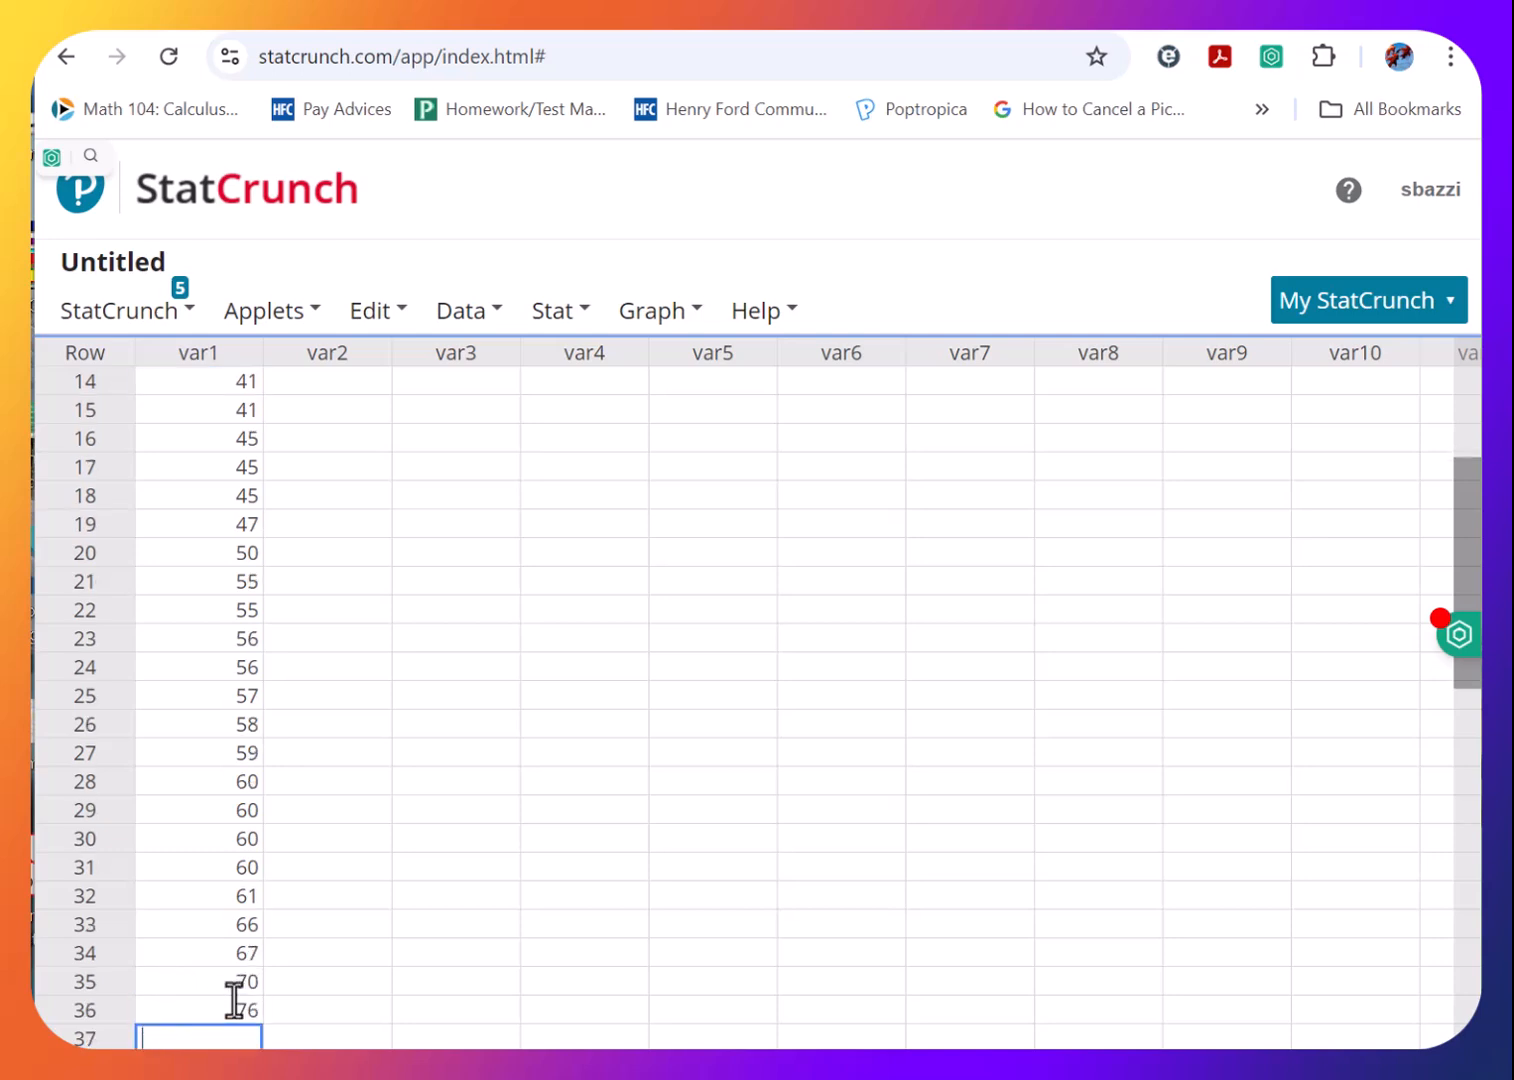
{"action": "type", "text": "134"}
{"action": "key", "text": "Return"}
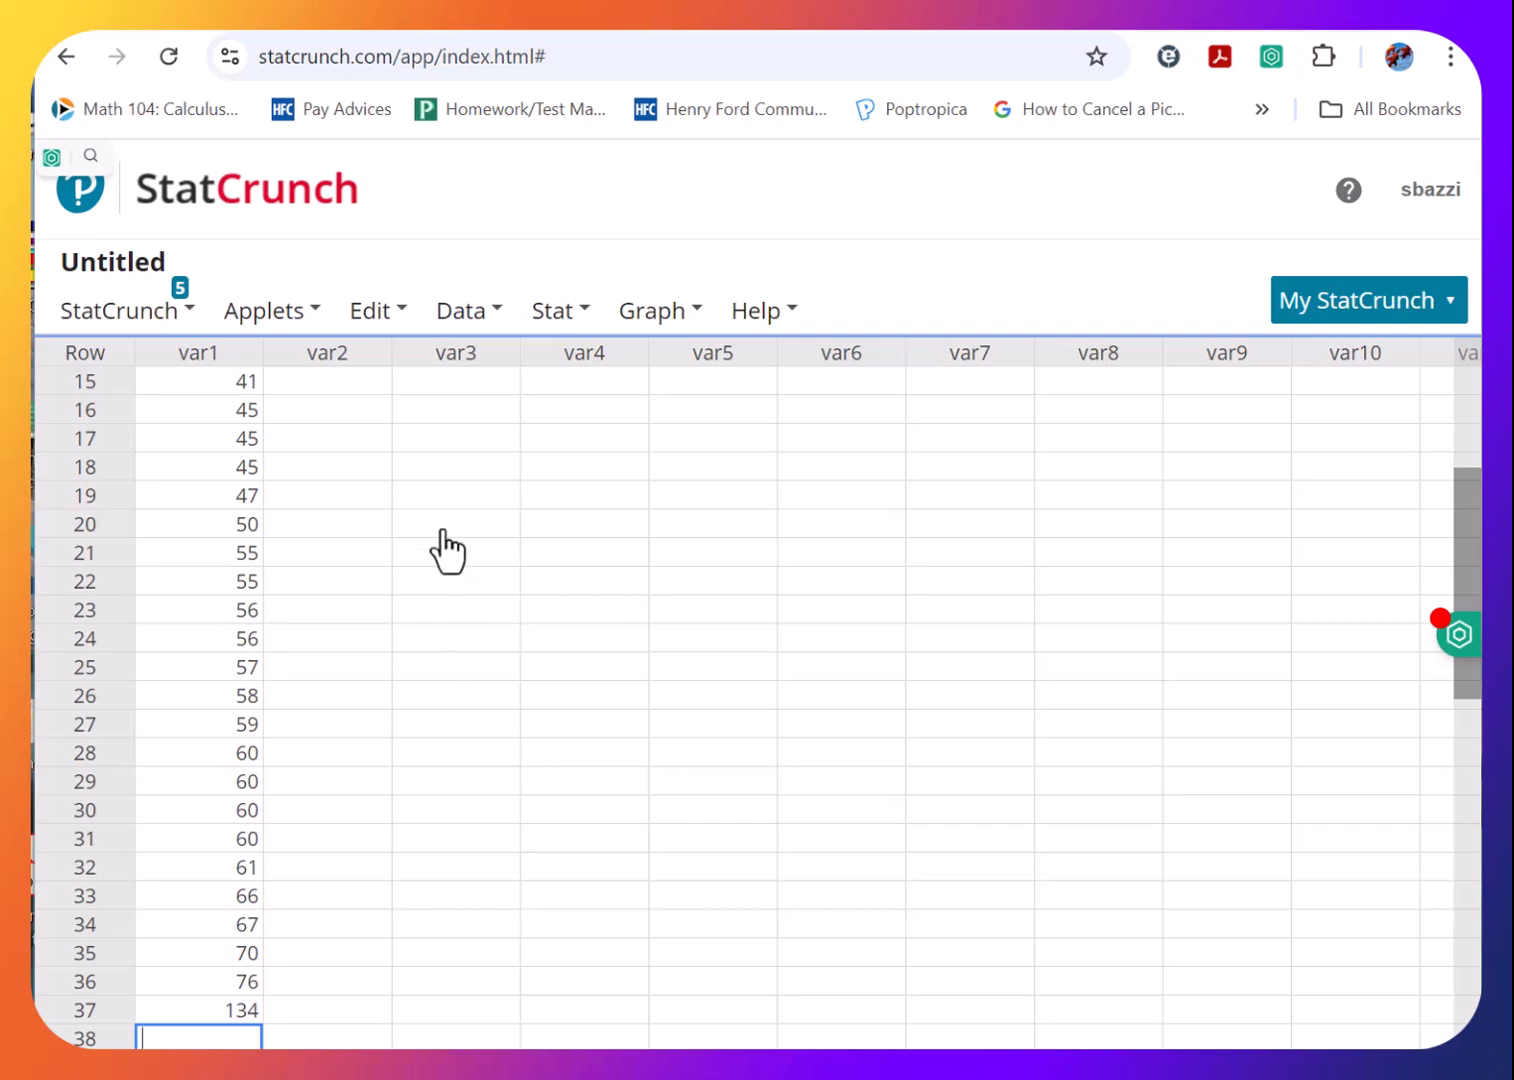
Create a horizontal boxplot of var1 with fences identifying outliers, and inspect the outlying point.
{"action": "left_click", "coordinate": [645, 312]}
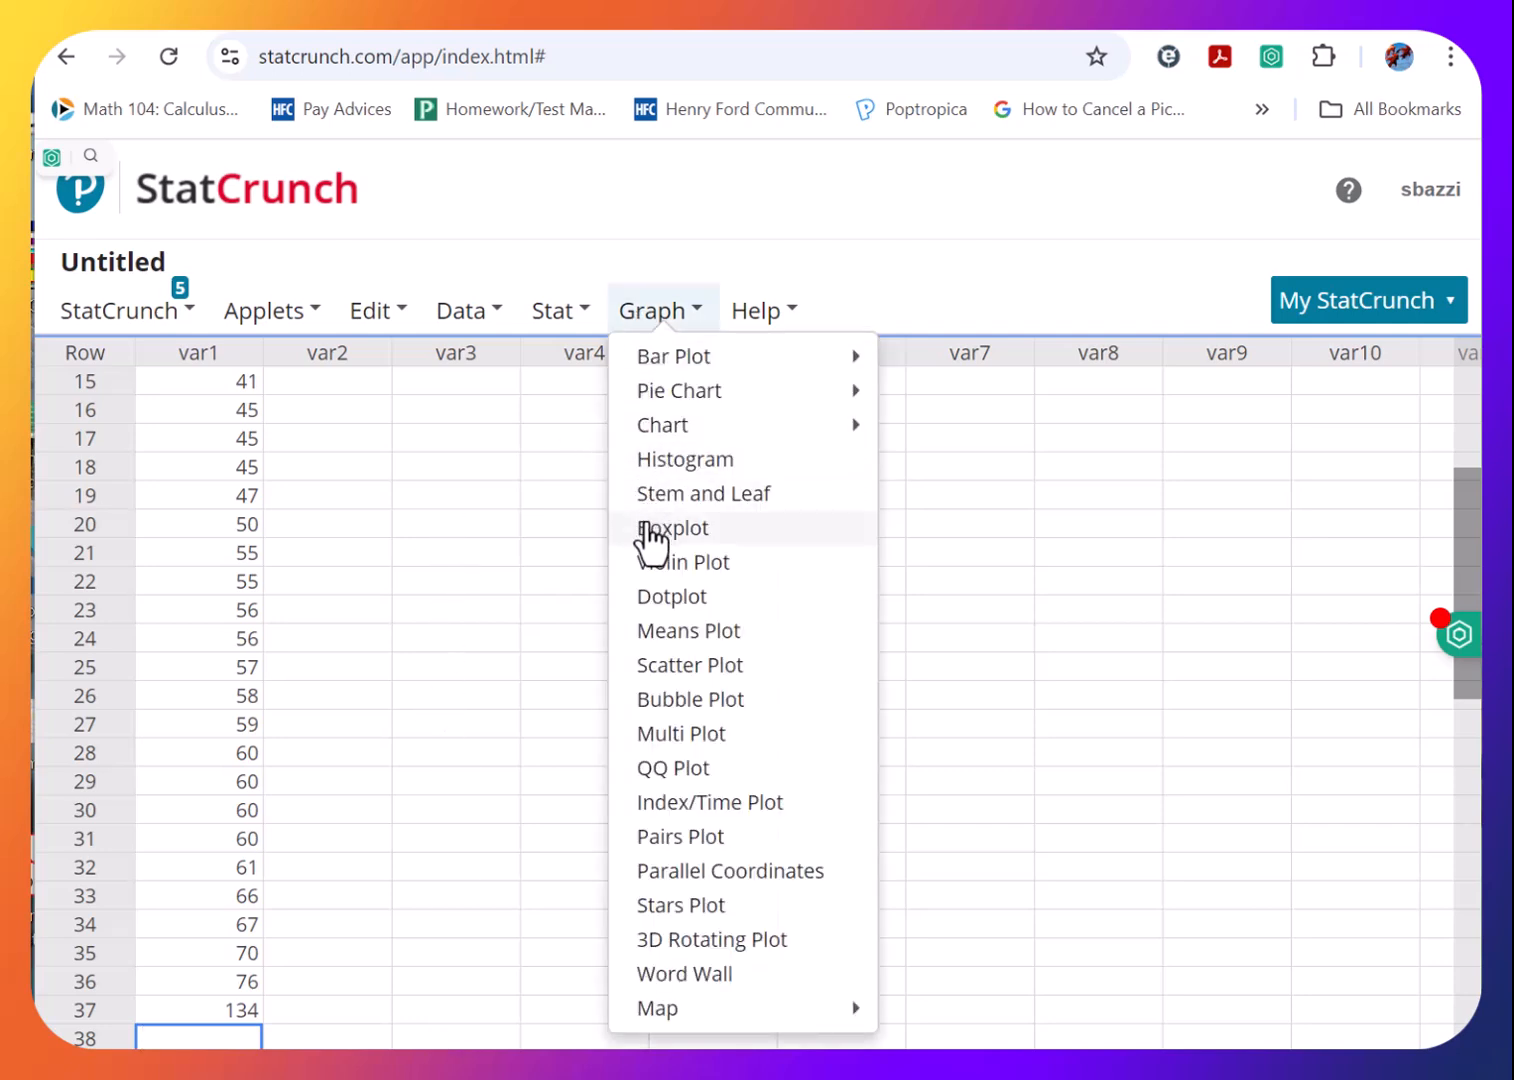
{"action": "left_click", "coordinate": [650, 527]}
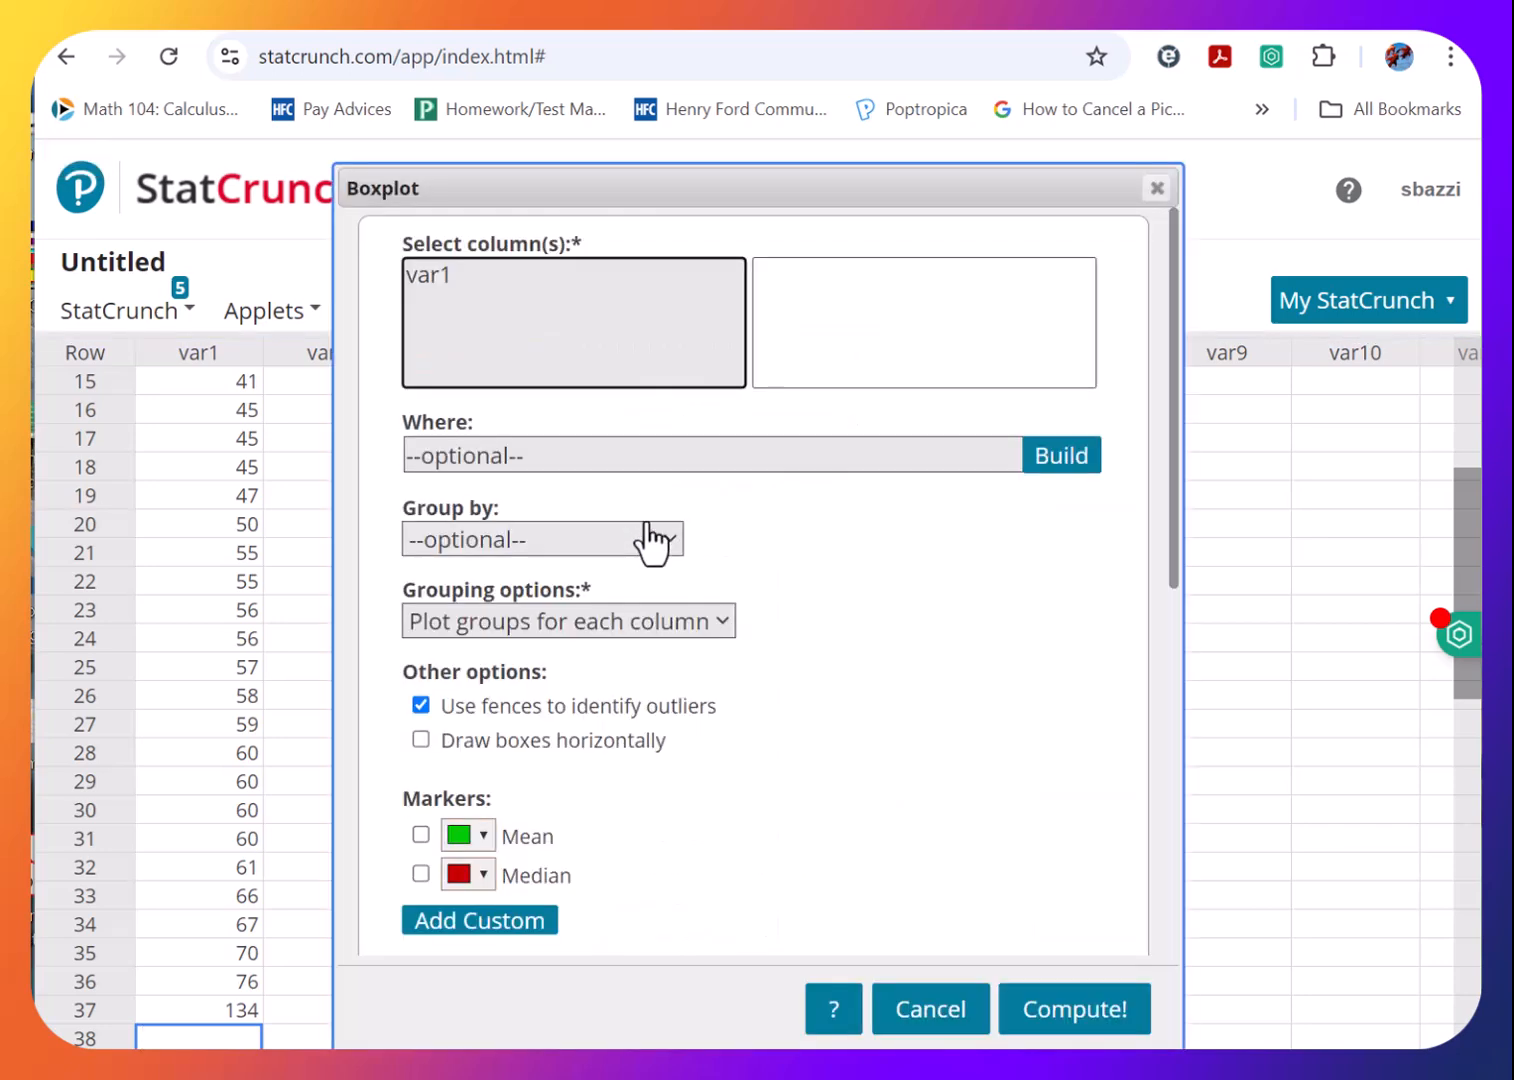
{"action": "left_click", "coordinate": [440, 274]}
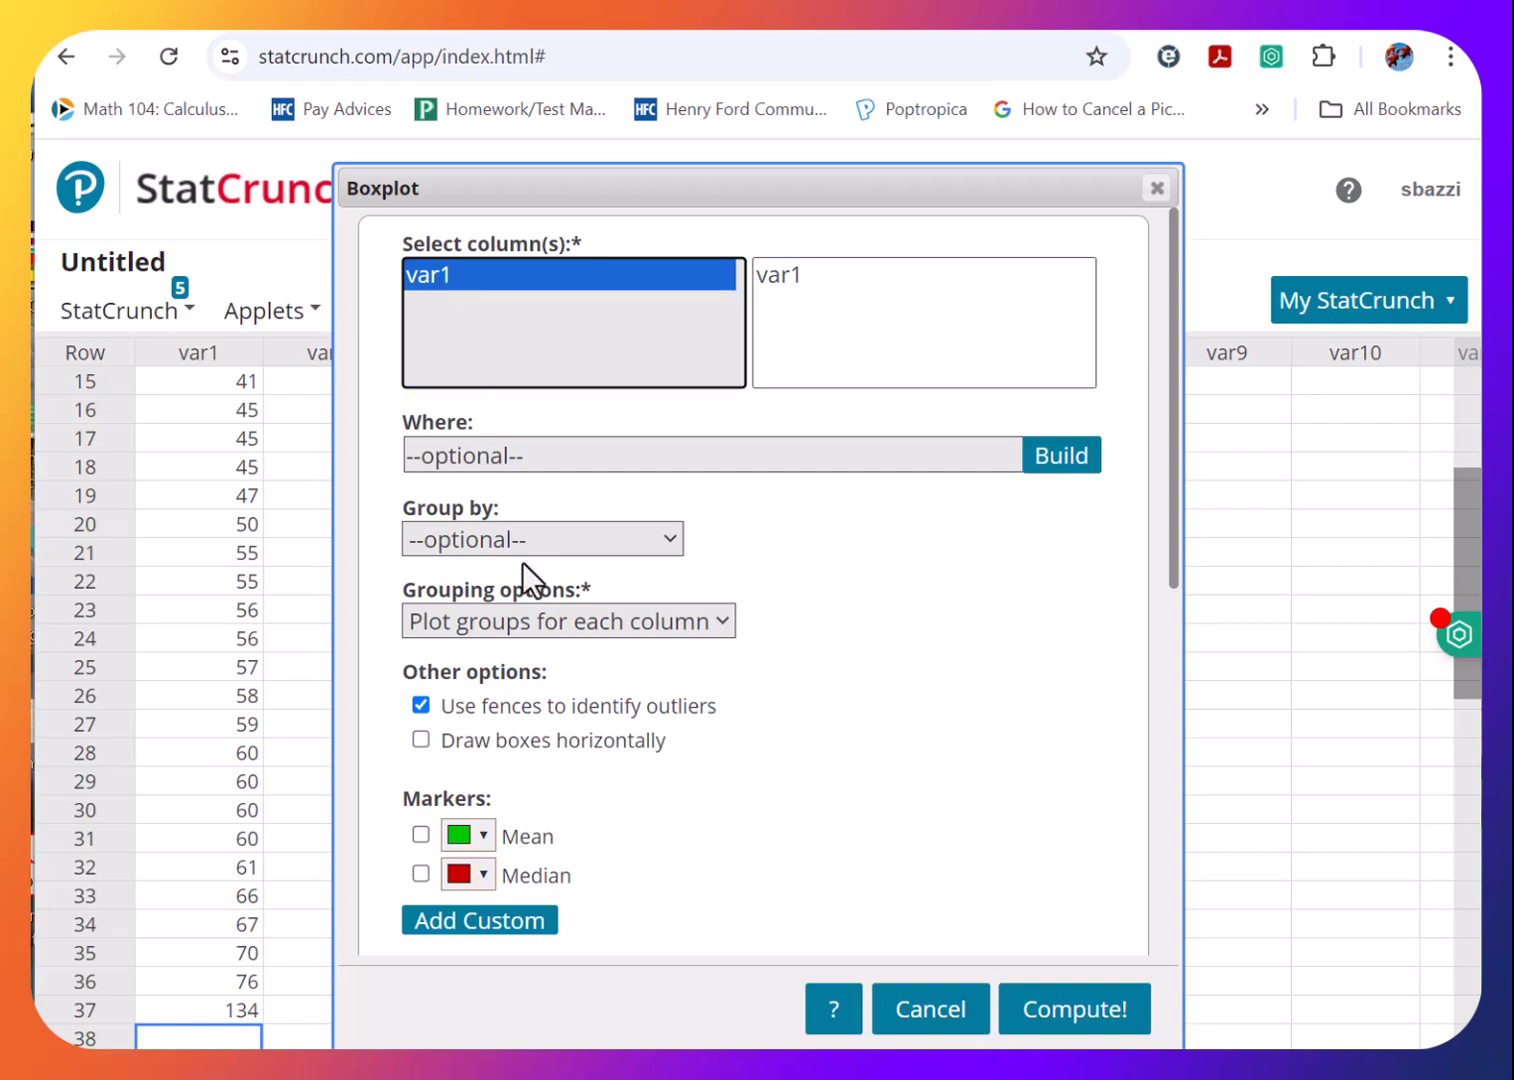
{"action": "left_click", "coordinate": [420, 739]}
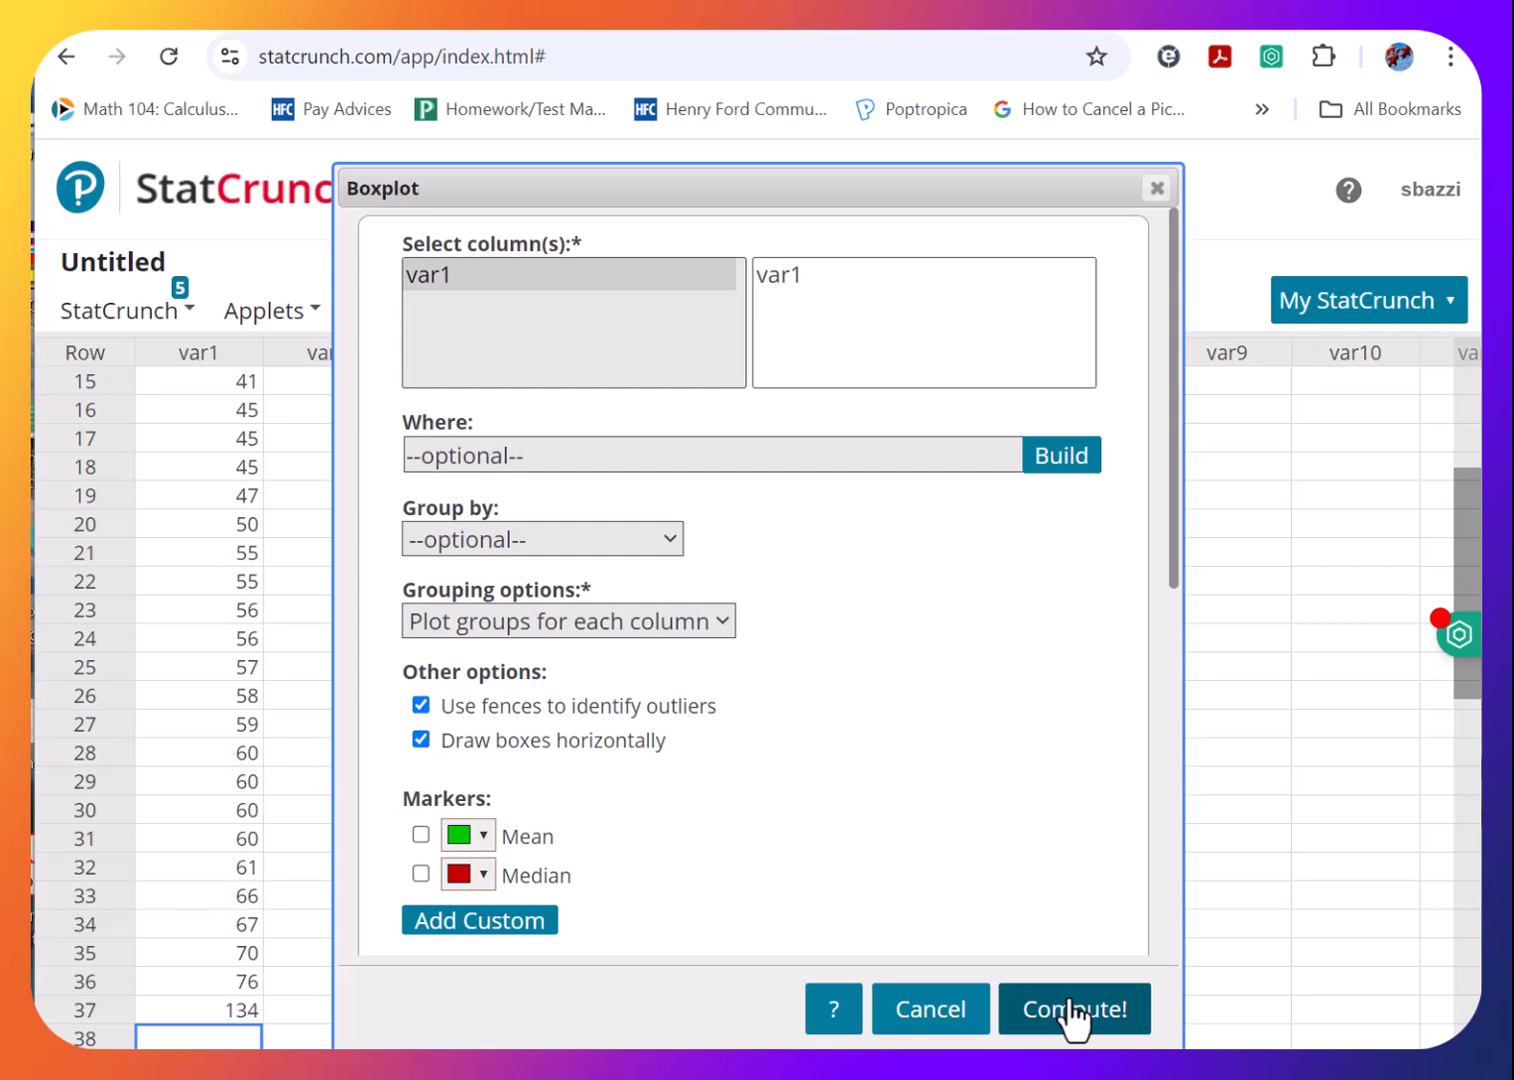
{"action": "left_click", "coordinate": [1073, 1015]}
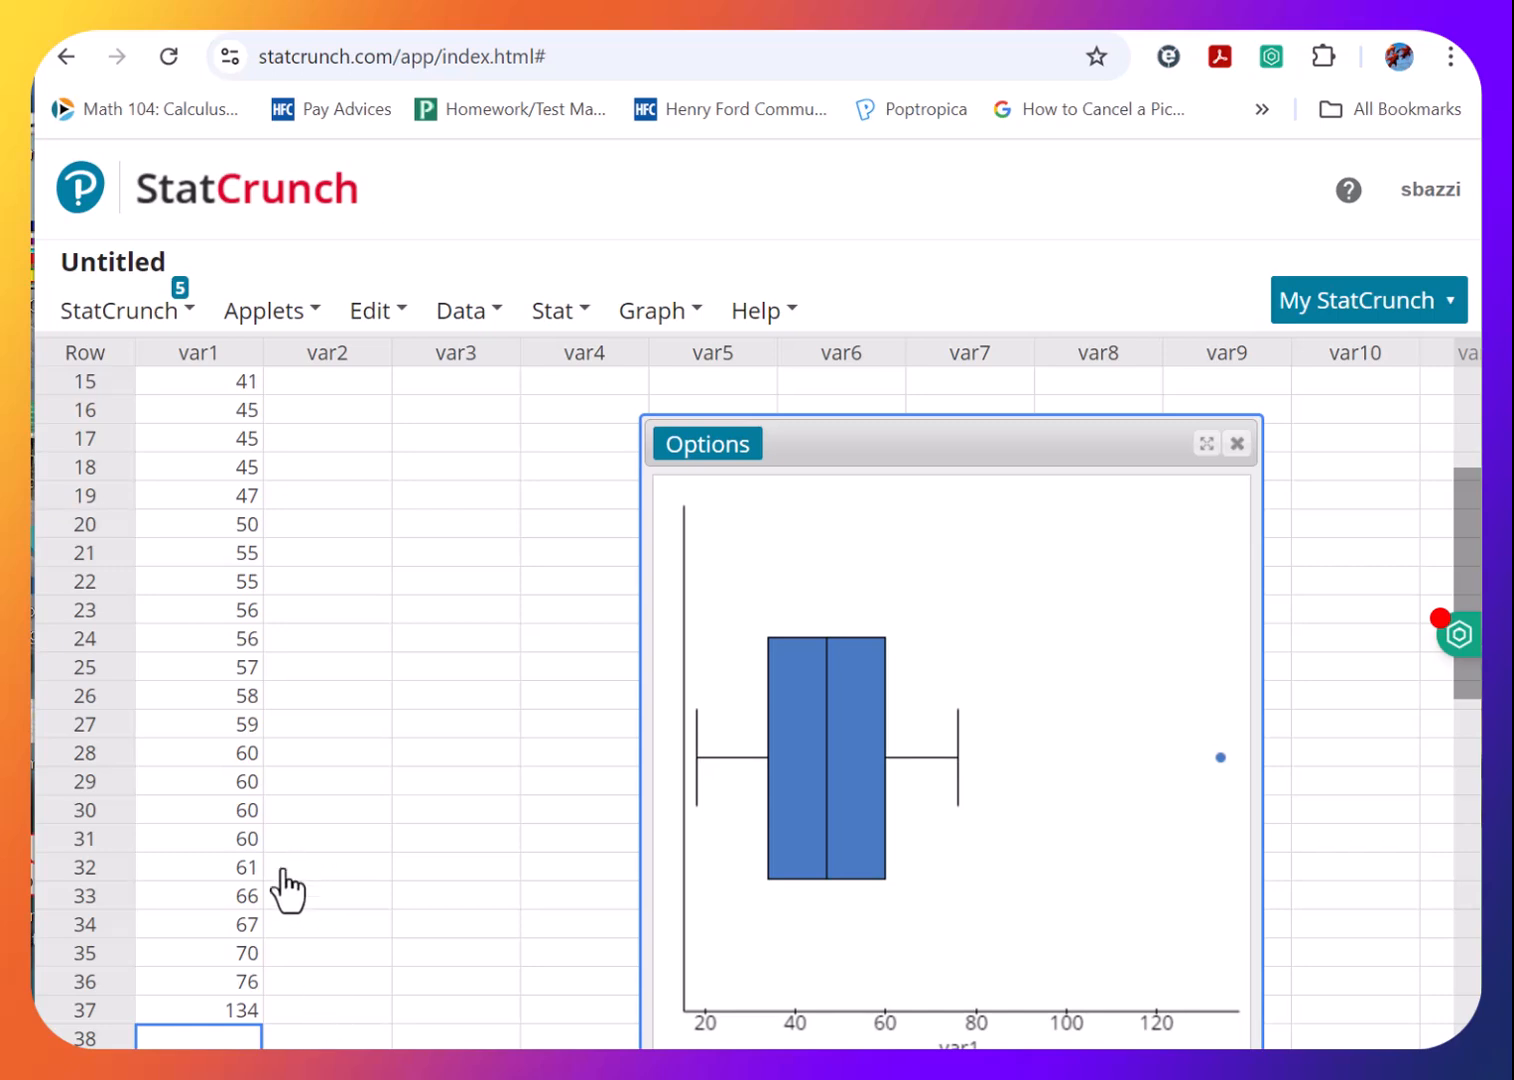
{"action": "left_click", "coordinate": [270, 724]}
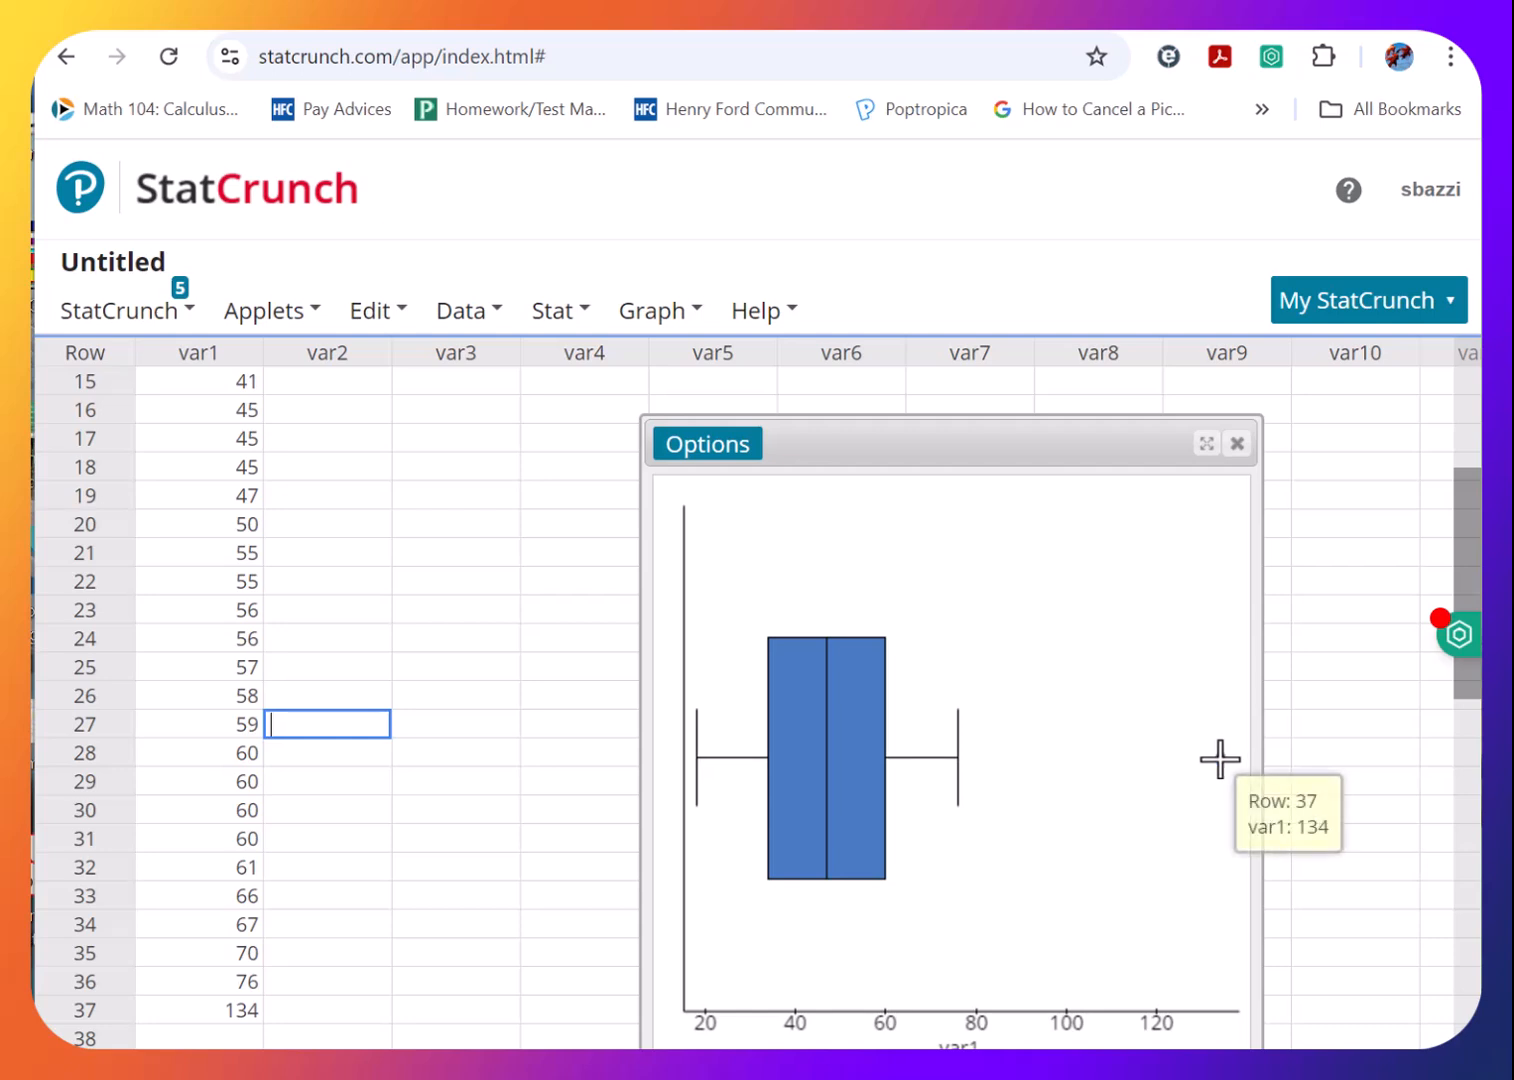
Delete the outlier from row 37 of var1 and close the boxplot.
{"action": "left_click", "coordinate": [240, 1008]}
{"action": "key", "text": "BackSpace"}
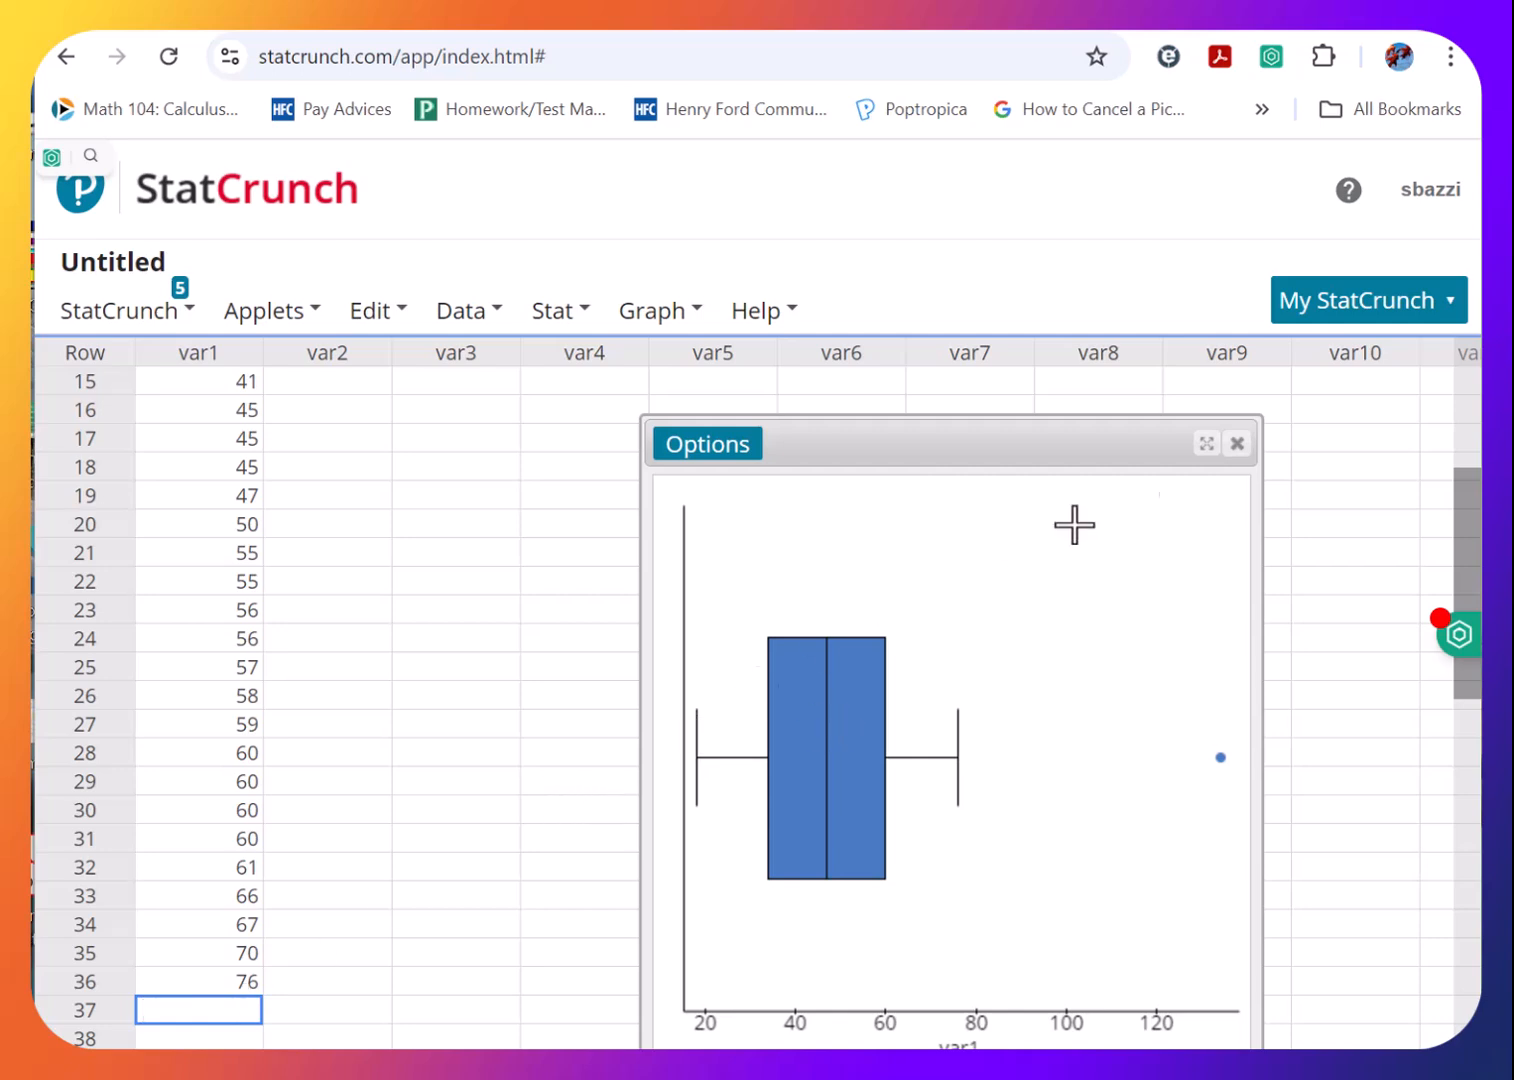
{"action": "left_click", "coordinate": [1237, 444]}
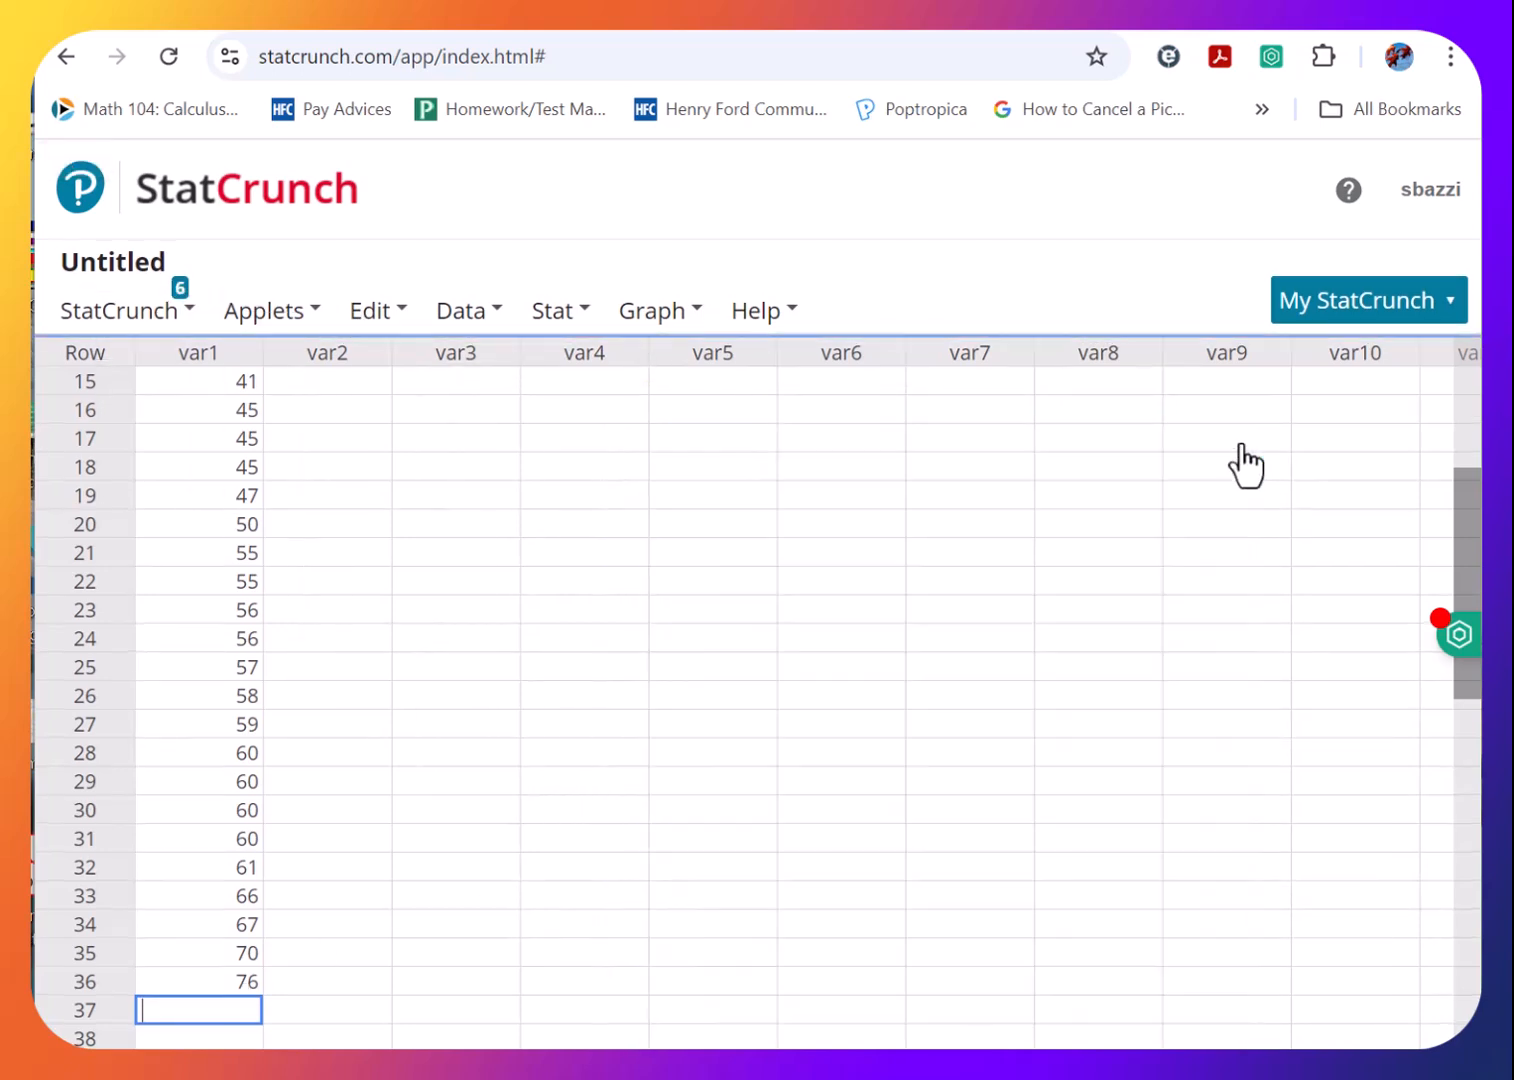
Create a histogram with sliders for the var1 column.
{"action": "left_click", "coordinate": [360, 315]}
{"action": "left_click", "coordinate": [312, 315]}
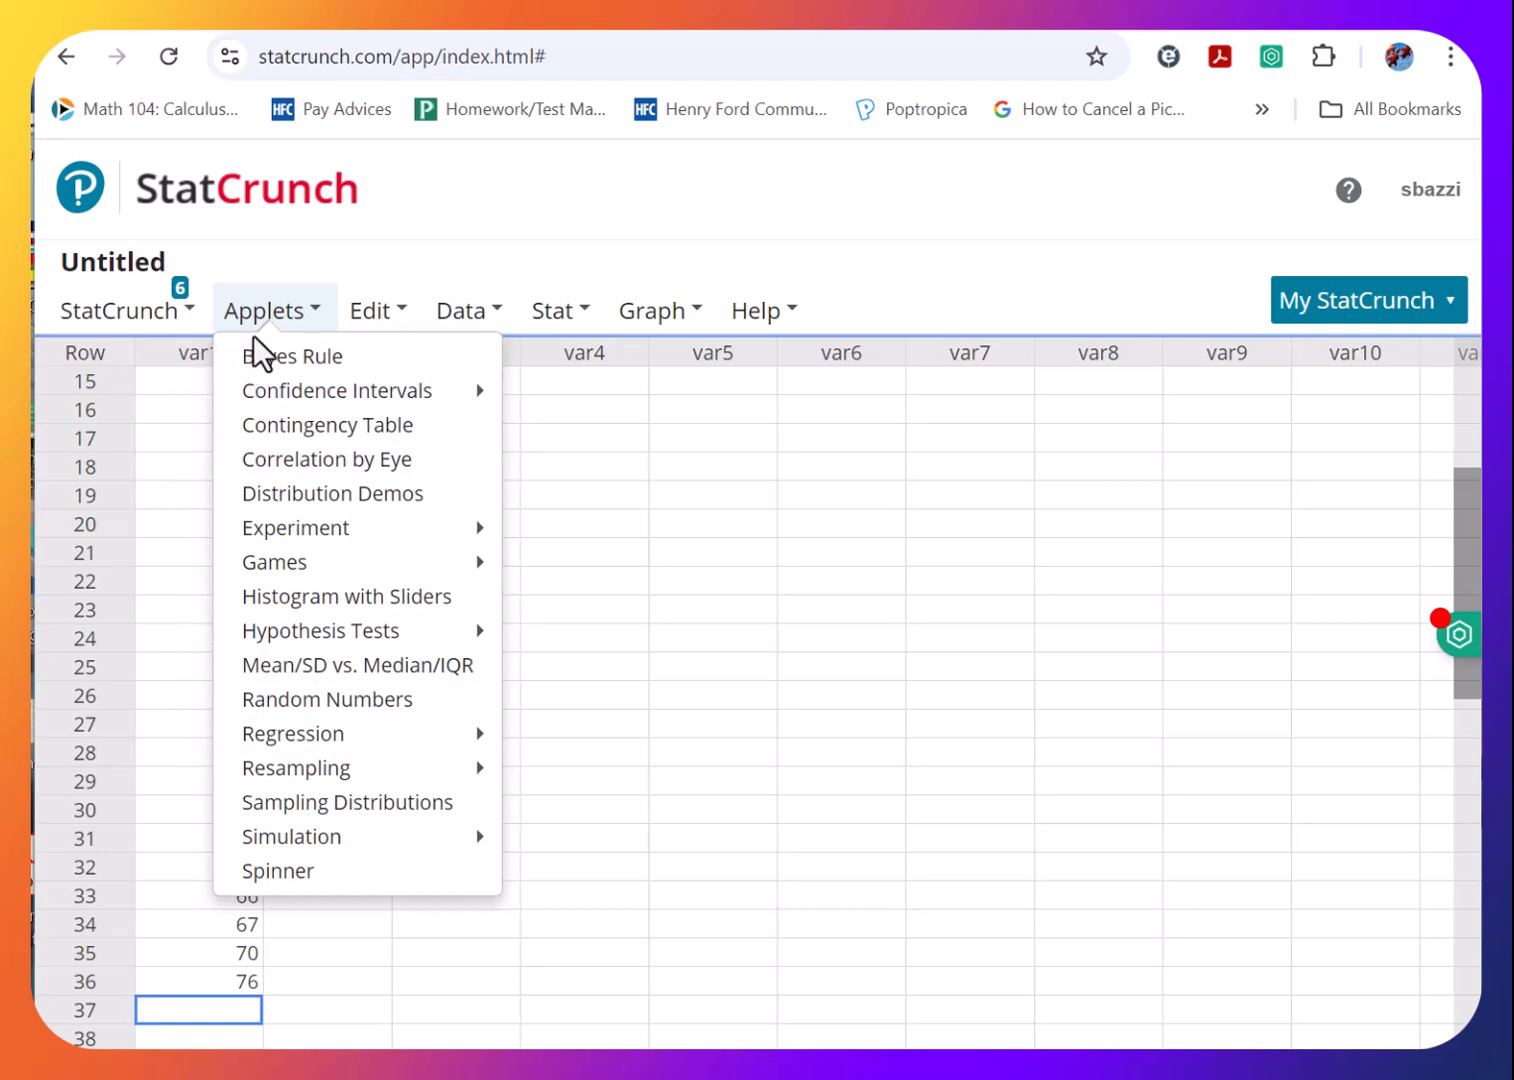
{"action": "left_click", "coordinate": [318, 600]}
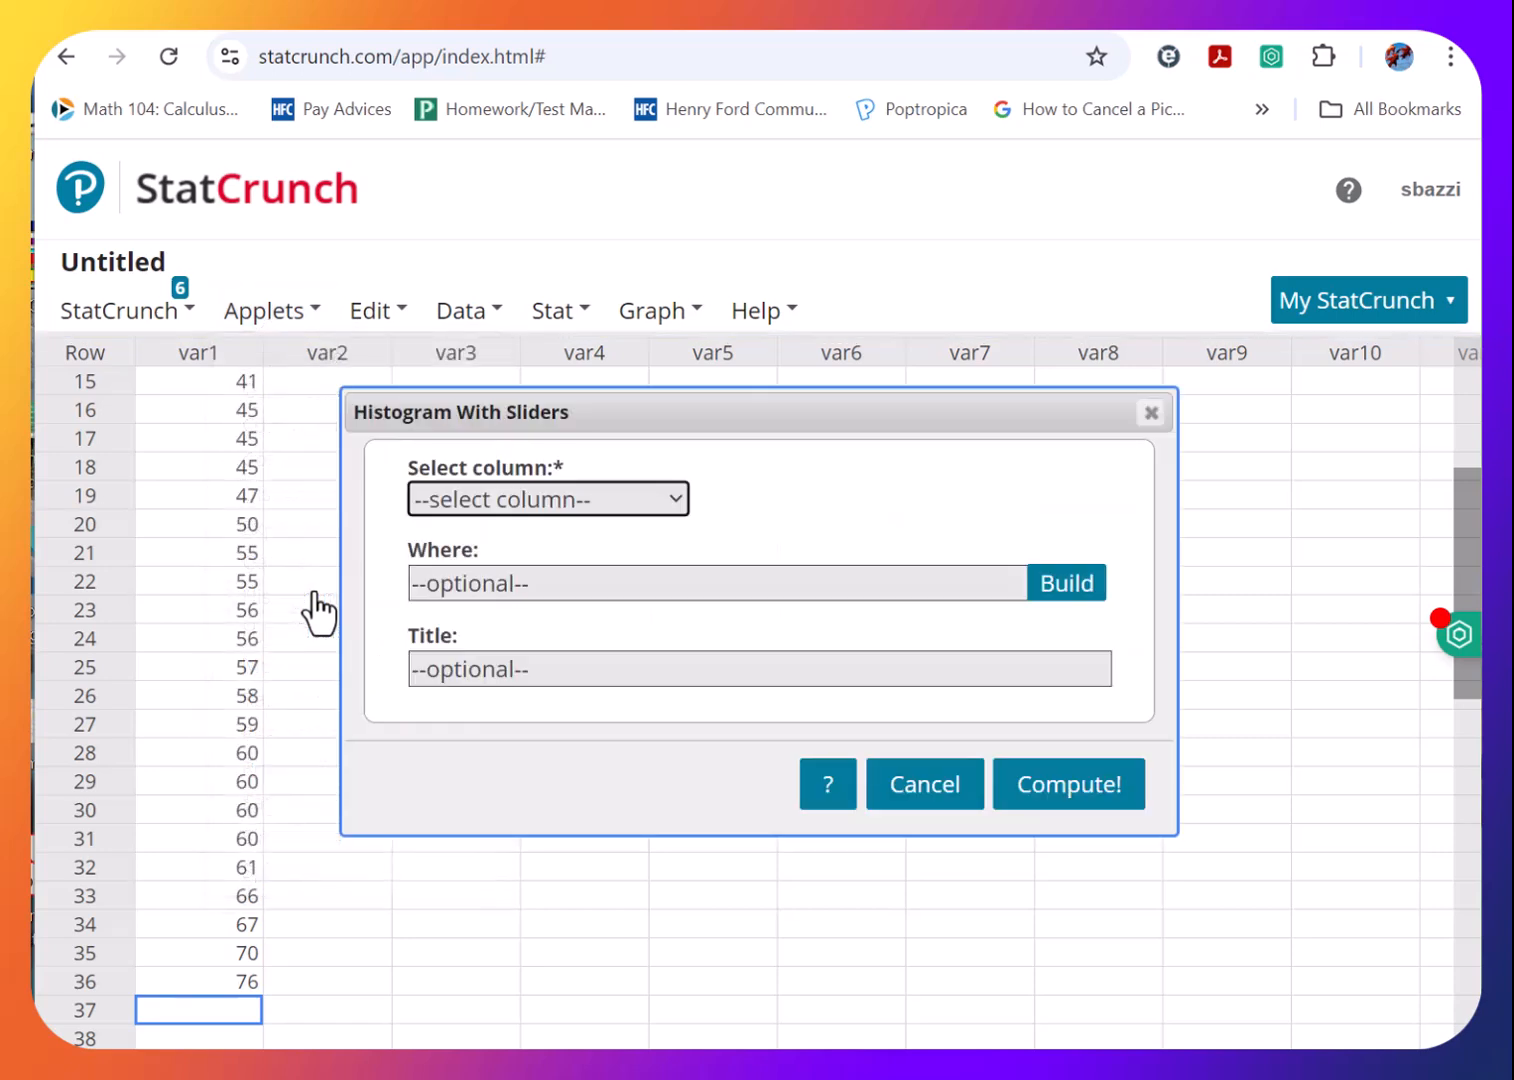
{"action": "left_click", "coordinate": [470, 493]}
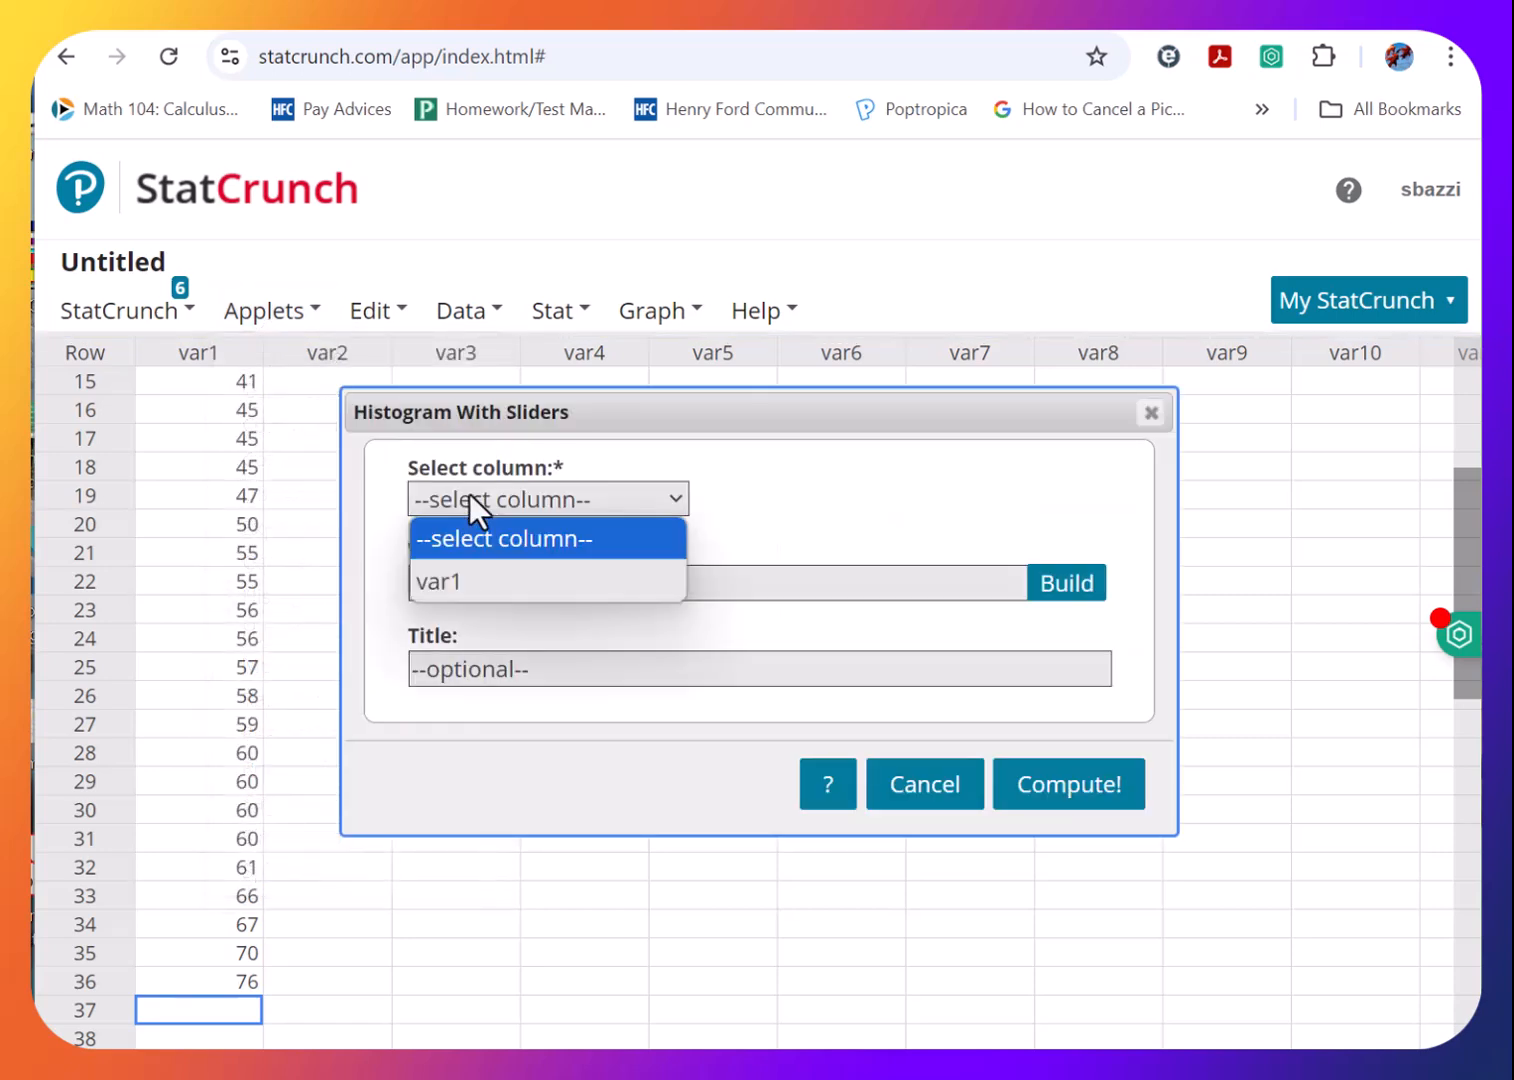
{"action": "left_click", "coordinate": [466, 584]}
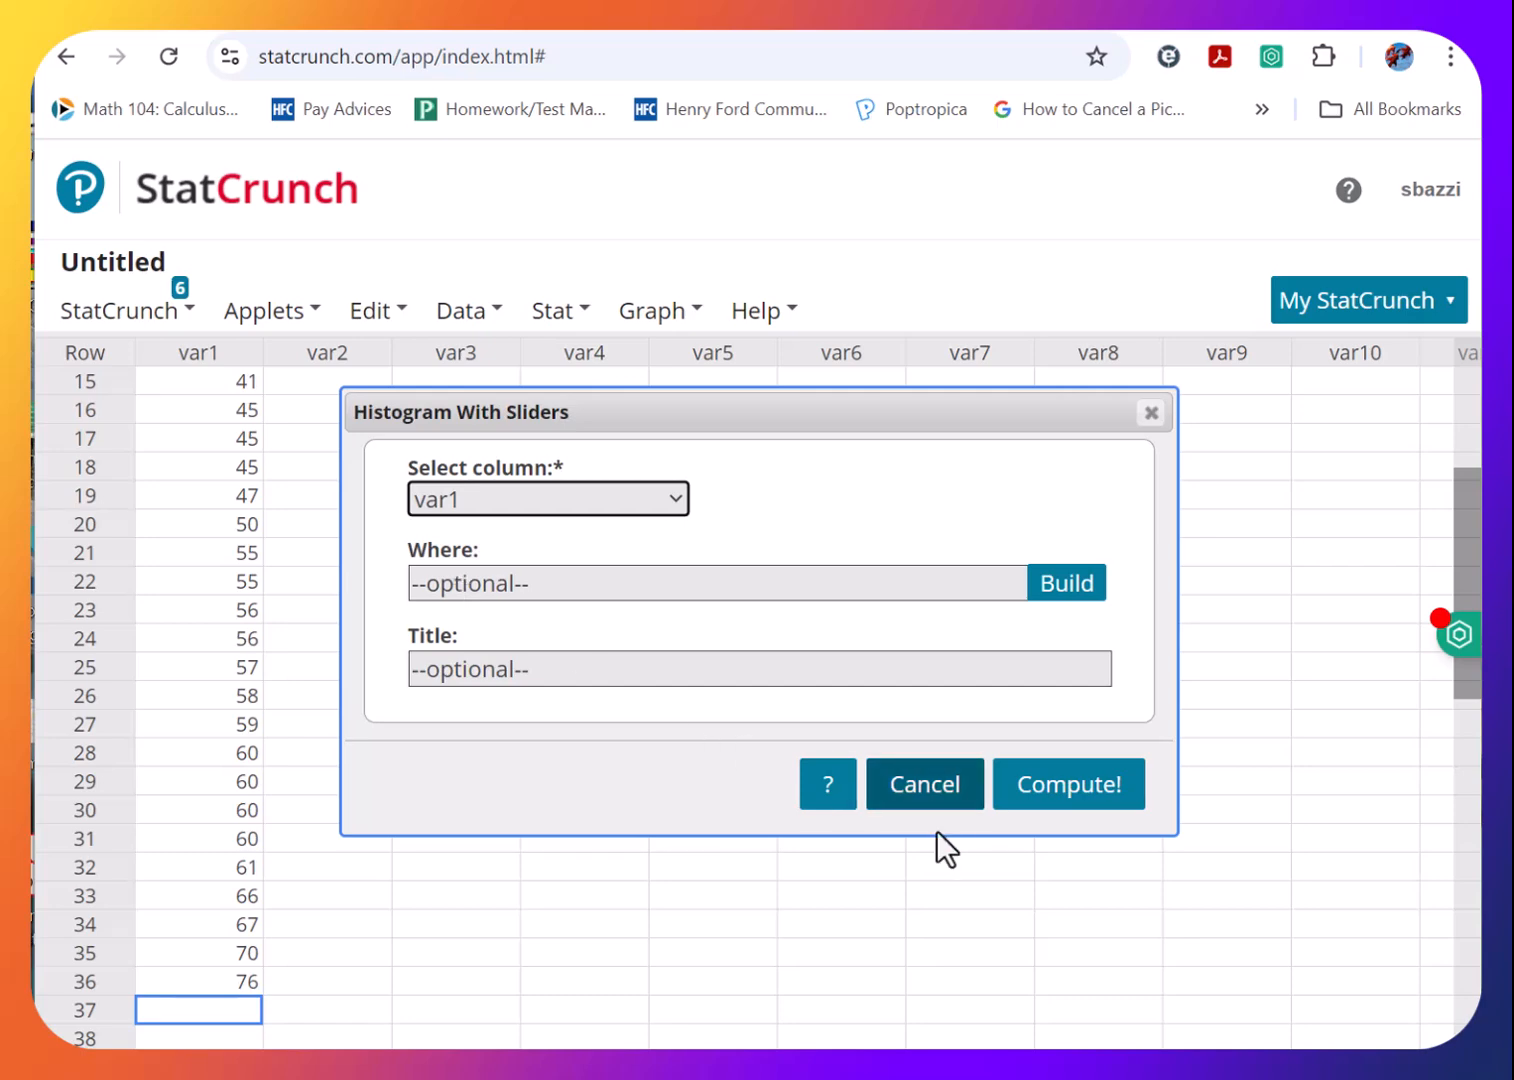
{"action": "left_click", "coordinate": [1050, 786]}
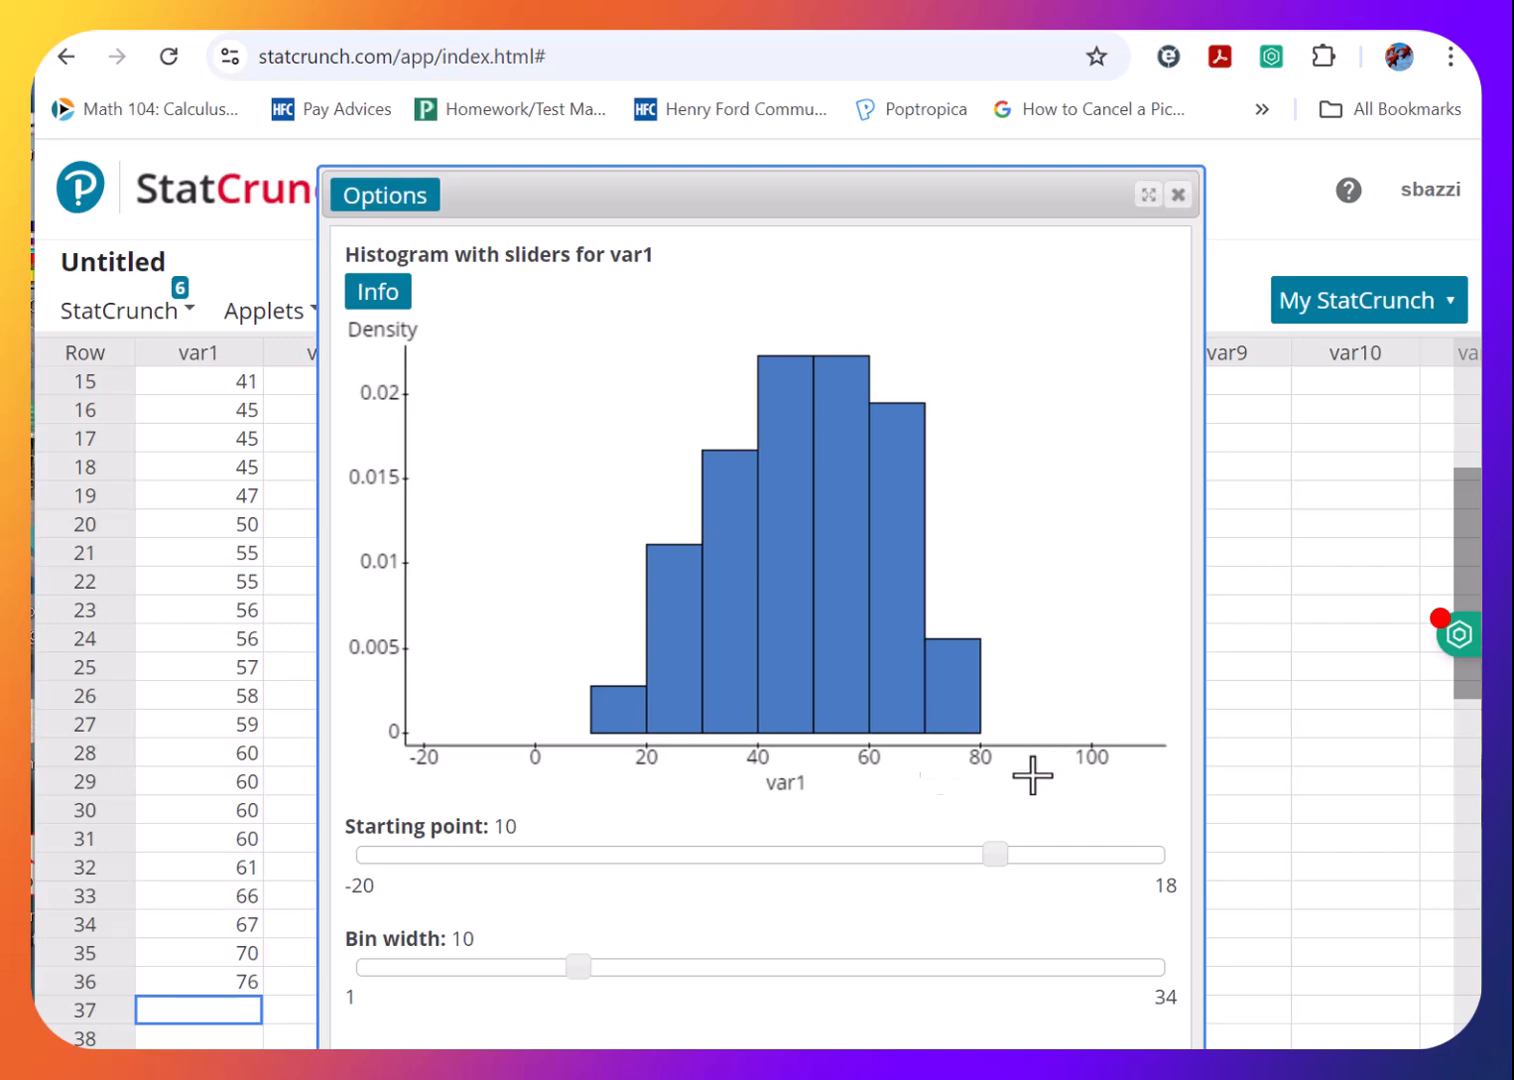
Adjust the histogram's bin width to 11, keeping the starting point at 10, and close the histogram.
{"action": "mouse_move", "coordinate": [801, 627]}
{"action": "mouse_move", "coordinate": [995, 858]}
{"action": "left_mouse_down"}
{"action": "mouse_move", "coordinate": [940, 863]}
{"action": "mouse_move", "coordinate": [998, 863]}
{"action": "left_mouse_up"}
{"action": "left_click_drag", "start_coordinate": [580, 970], "coordinate": [660, 979]}
{"action": "left_click_drag", "start_coordinate": [660, 979], "coordinate": [610, 978]}
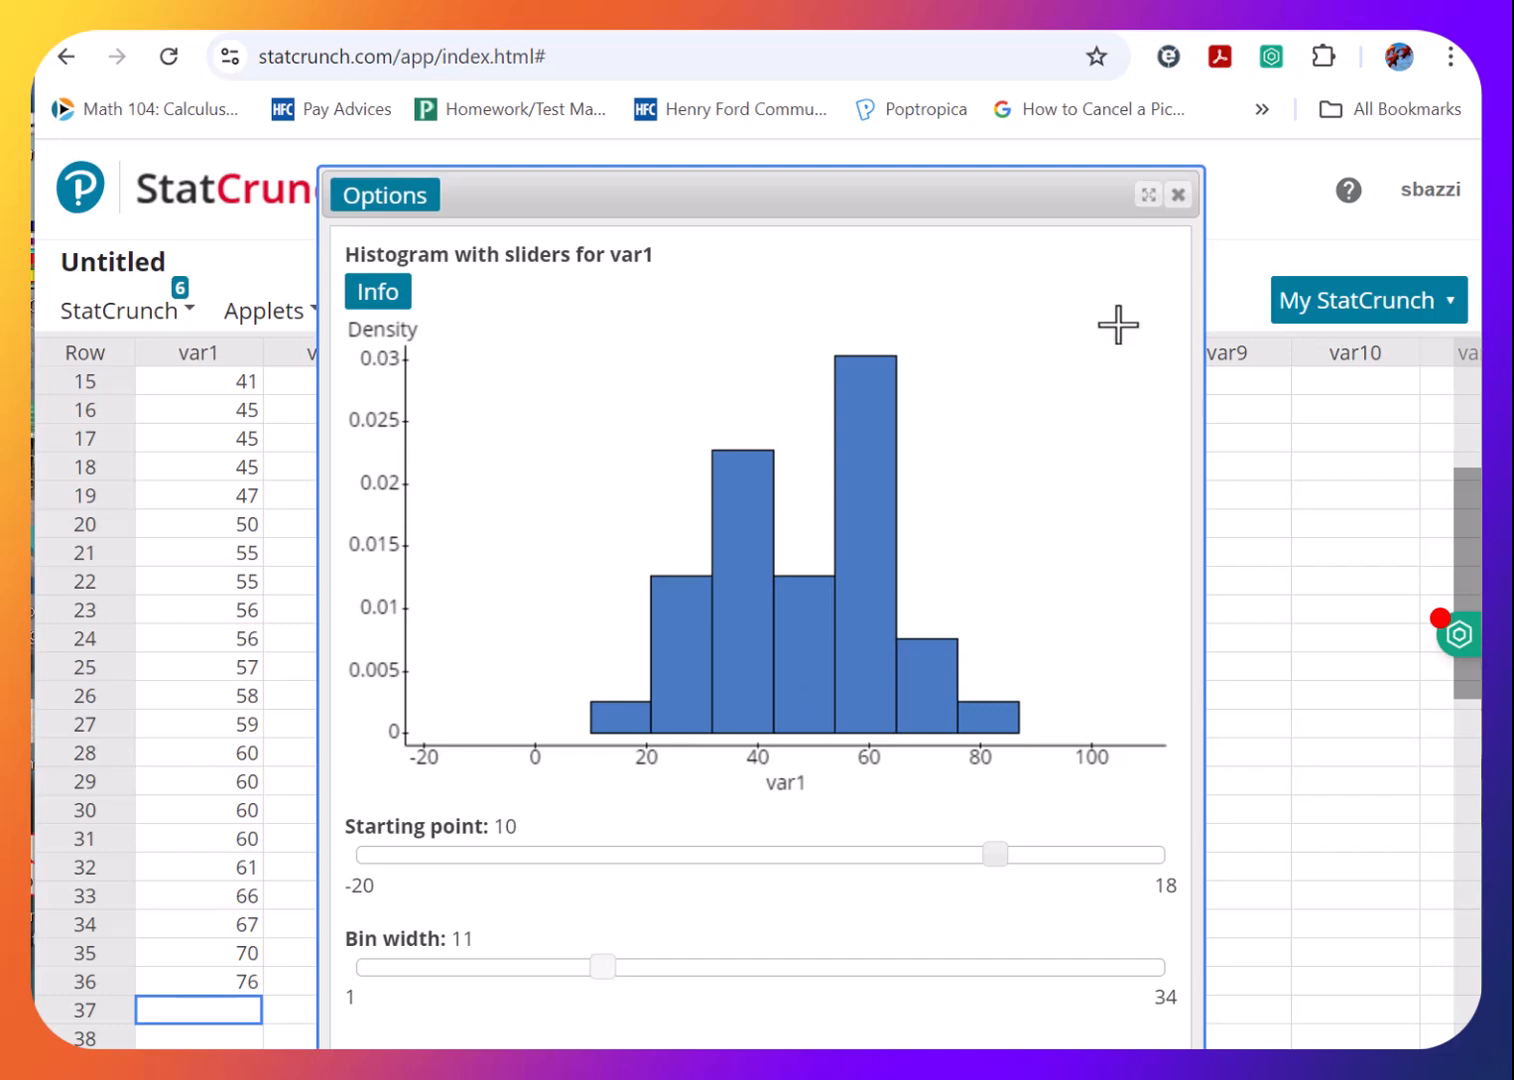
{"action": "left_click", "coordinate": [1179, 195]}
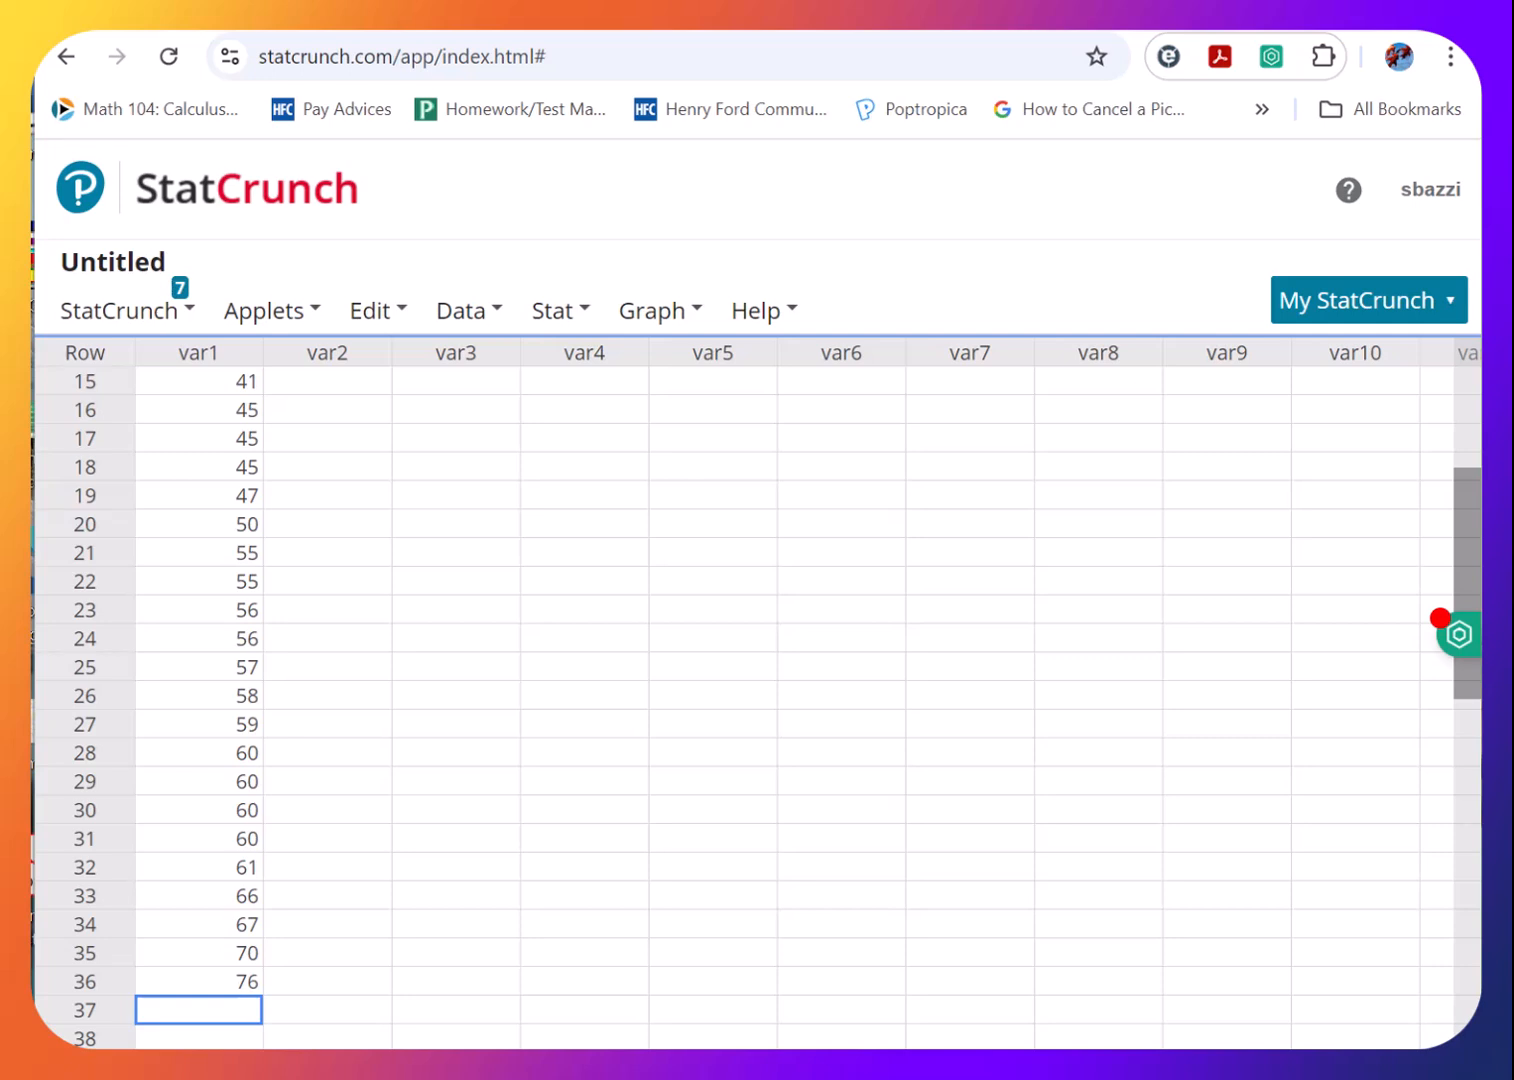
Enter 50 in row 18 and 4 in row 6 of var3.
{"action": "left_click", "coordinate": [614, 316]}
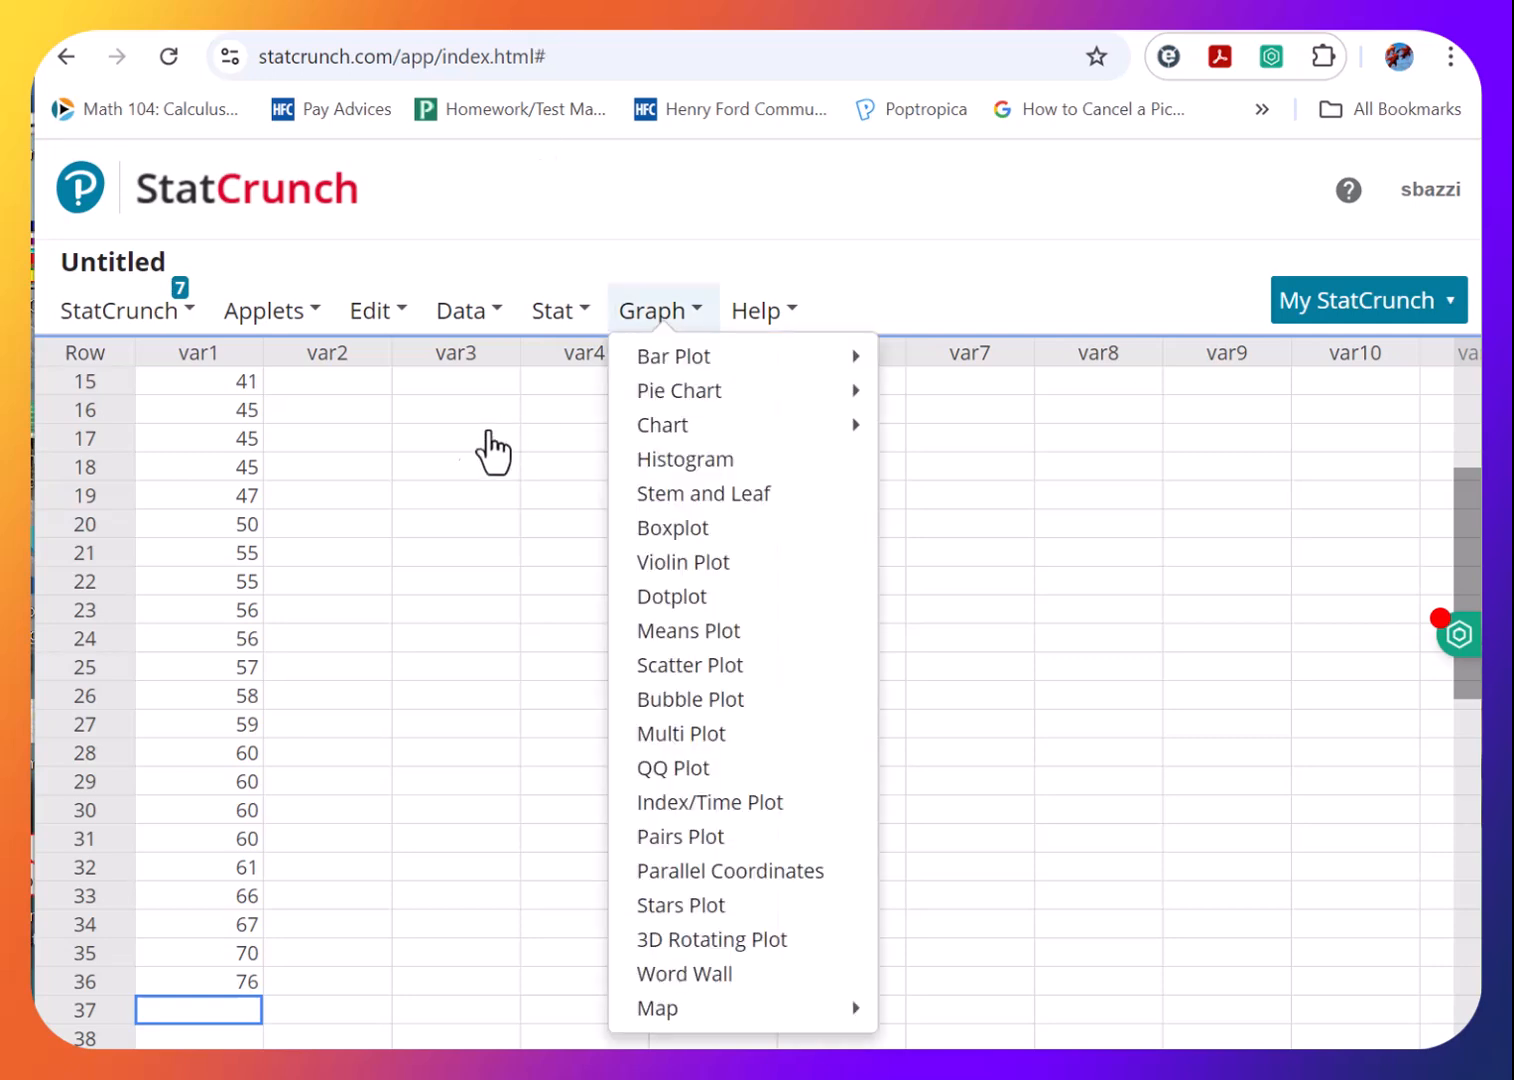
{"action": "left_click", "coordinate": [456, 467]}
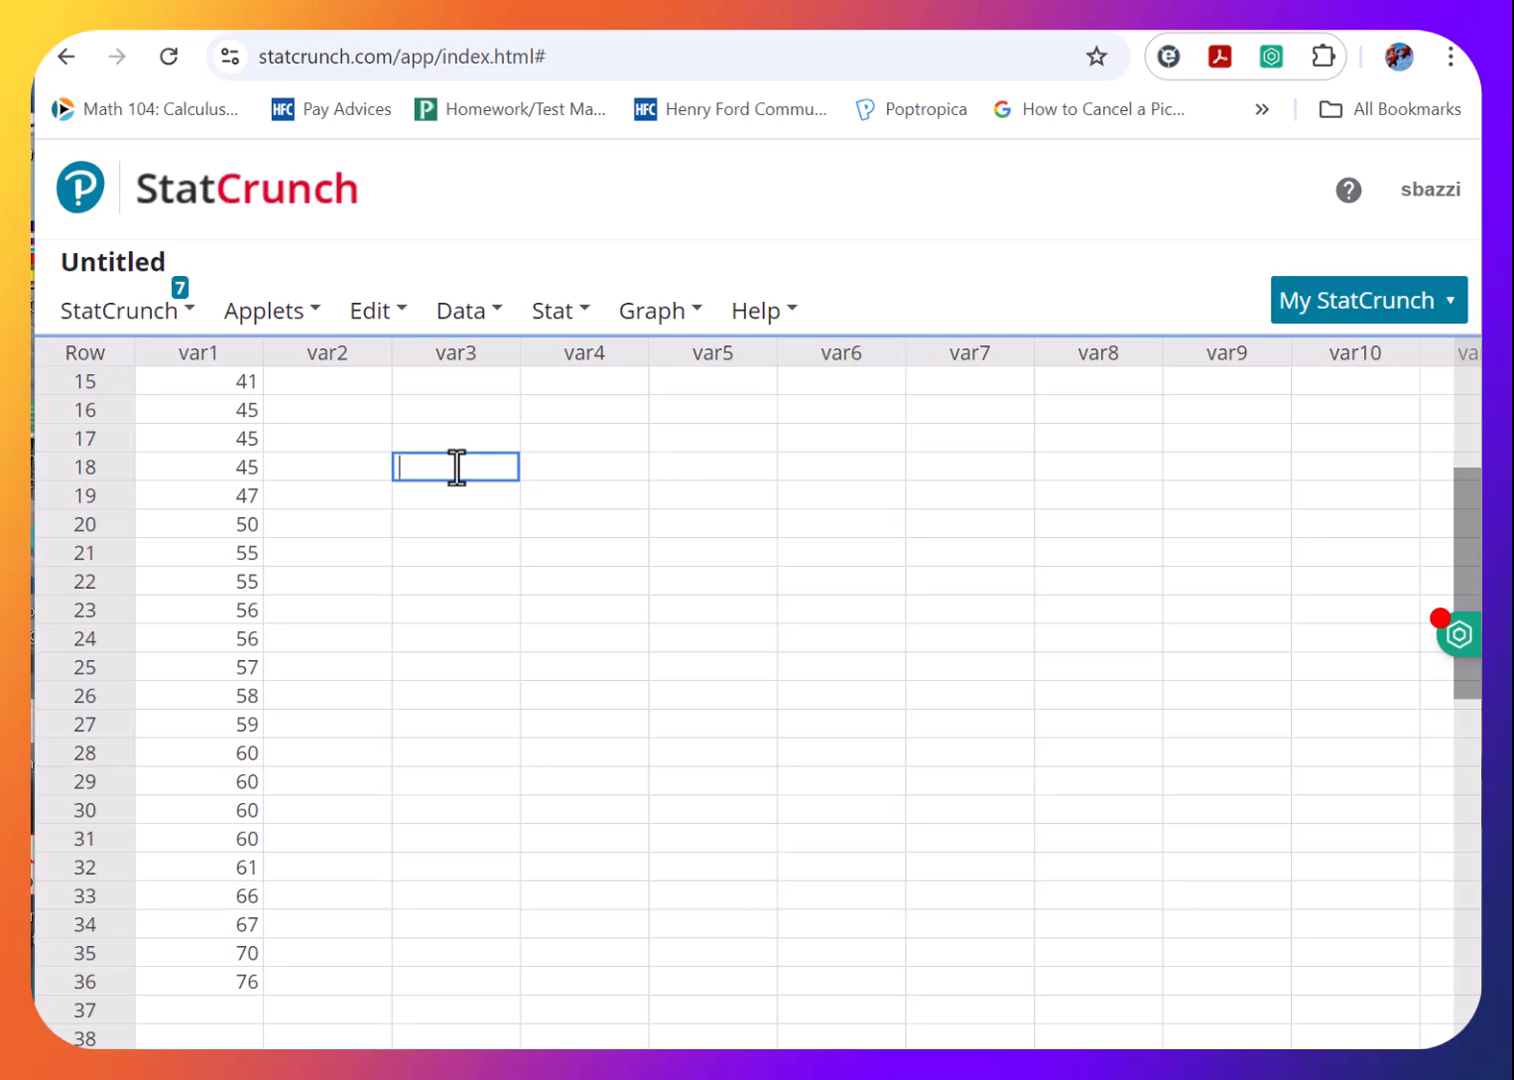
{"action": "type", "text": "50"}
{"action": "scroll", "coordinate": [440, 543], "scroll_direction": "up", "scroll_amount": 5}
{"action": "left_click", "coordinate": [437, 522]}
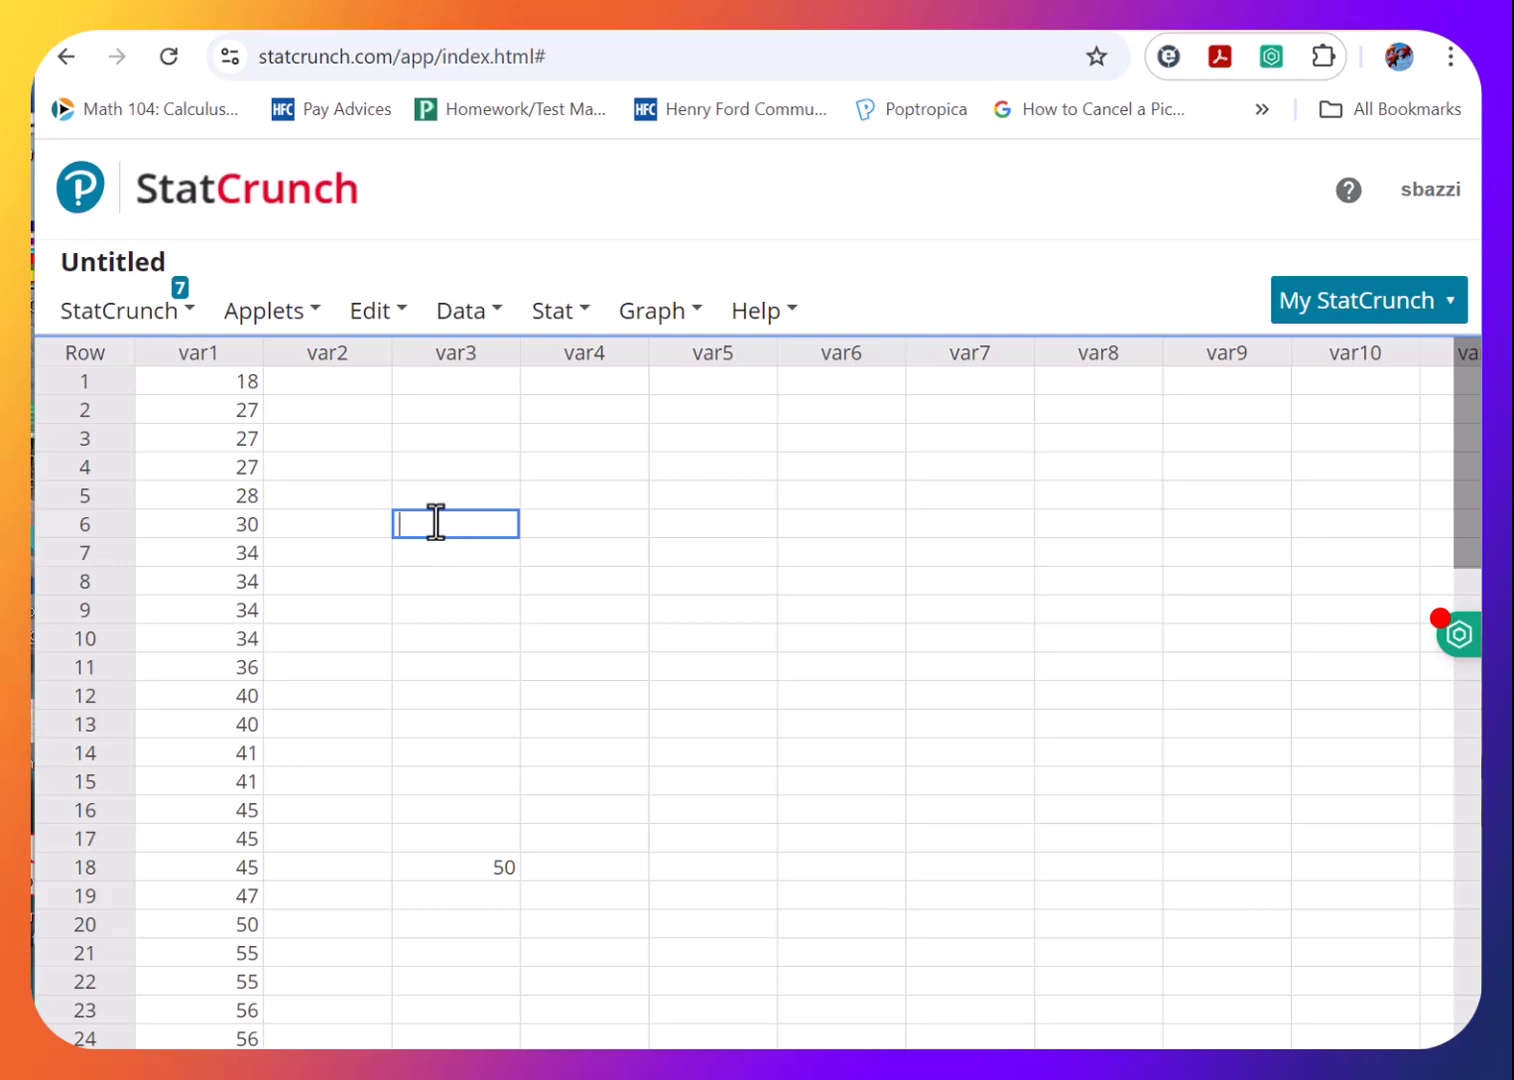
{"action": "type", "text": "4"}
Enter 54, 48 and 50 in rows 6, 9 and 12 of var5.
{"action": "left_click", "coordinate": [668, 520]}
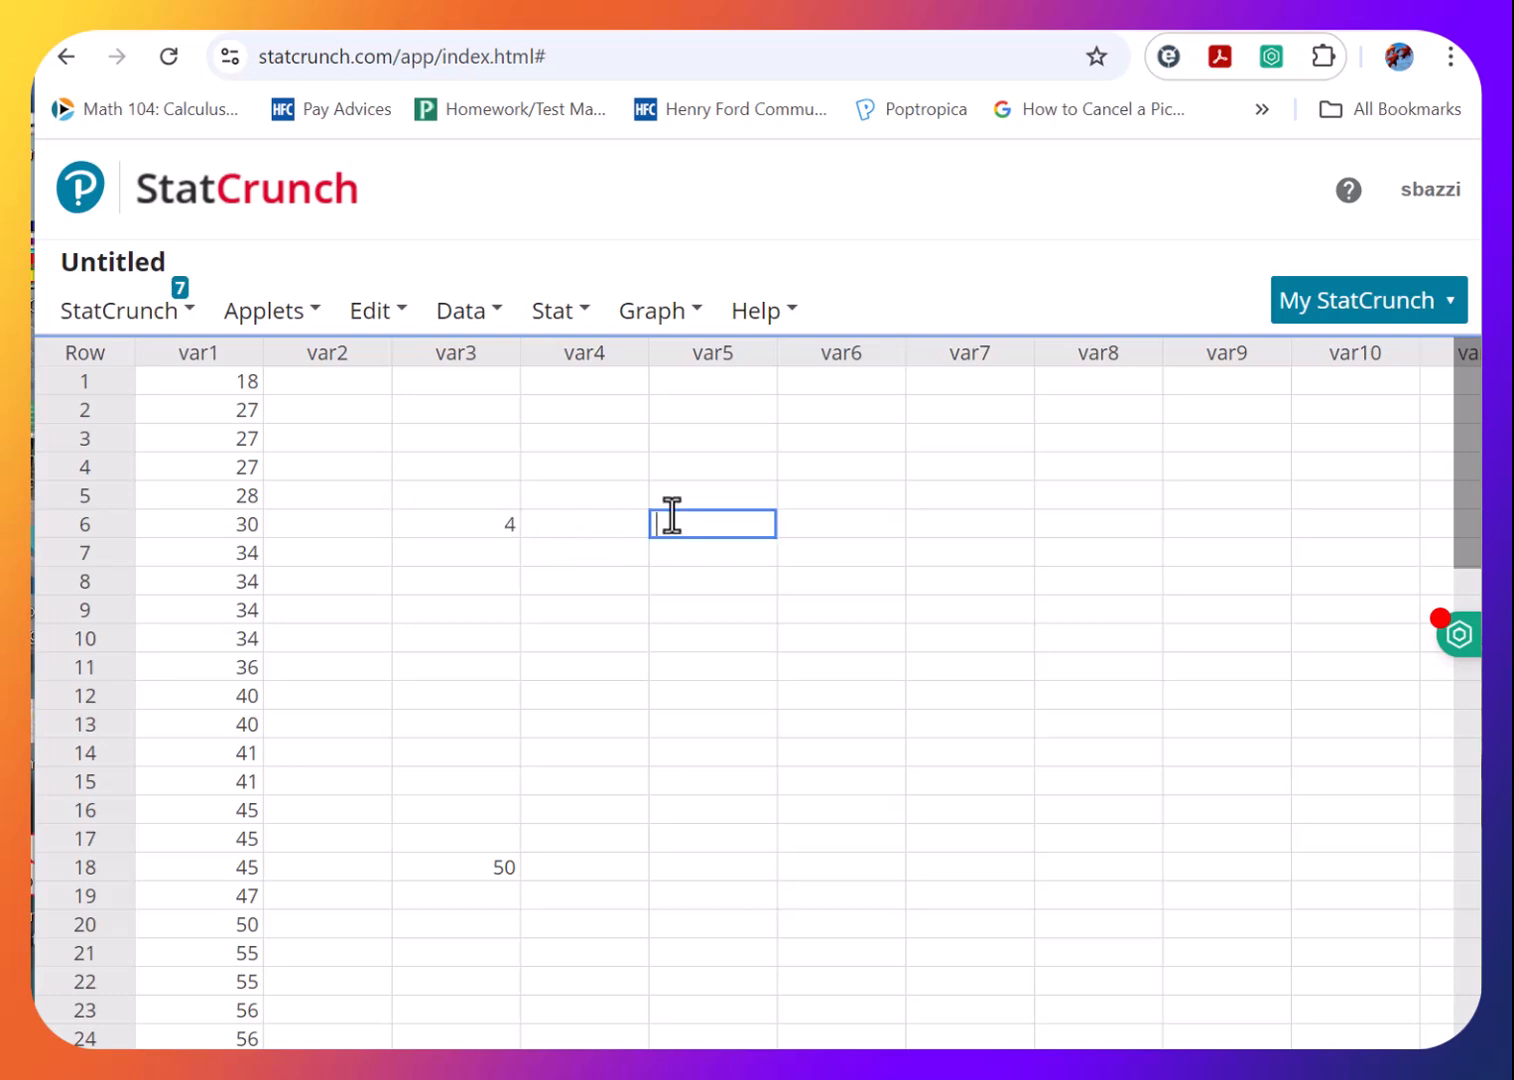
{"action": "type", "text": "54"}
{"action": "left_click", "coordinate": [689, 609]}
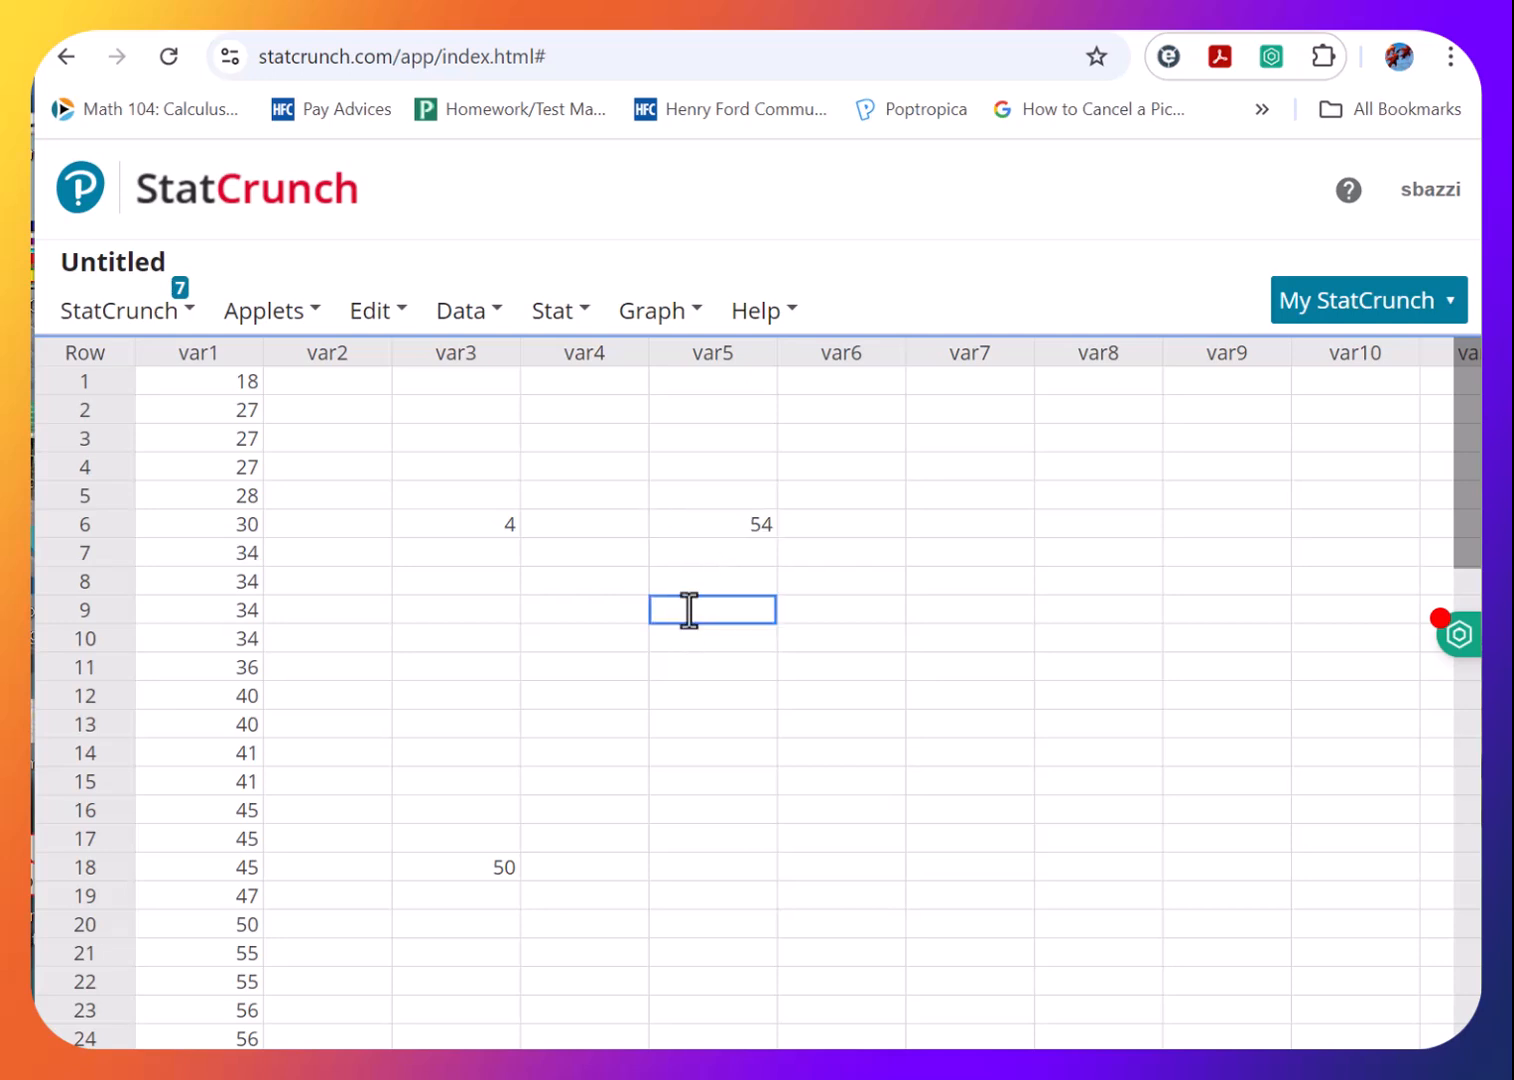
{"action": "type", "text": "48"}
{"action": "left_click", "coordinate": [622, 695]}
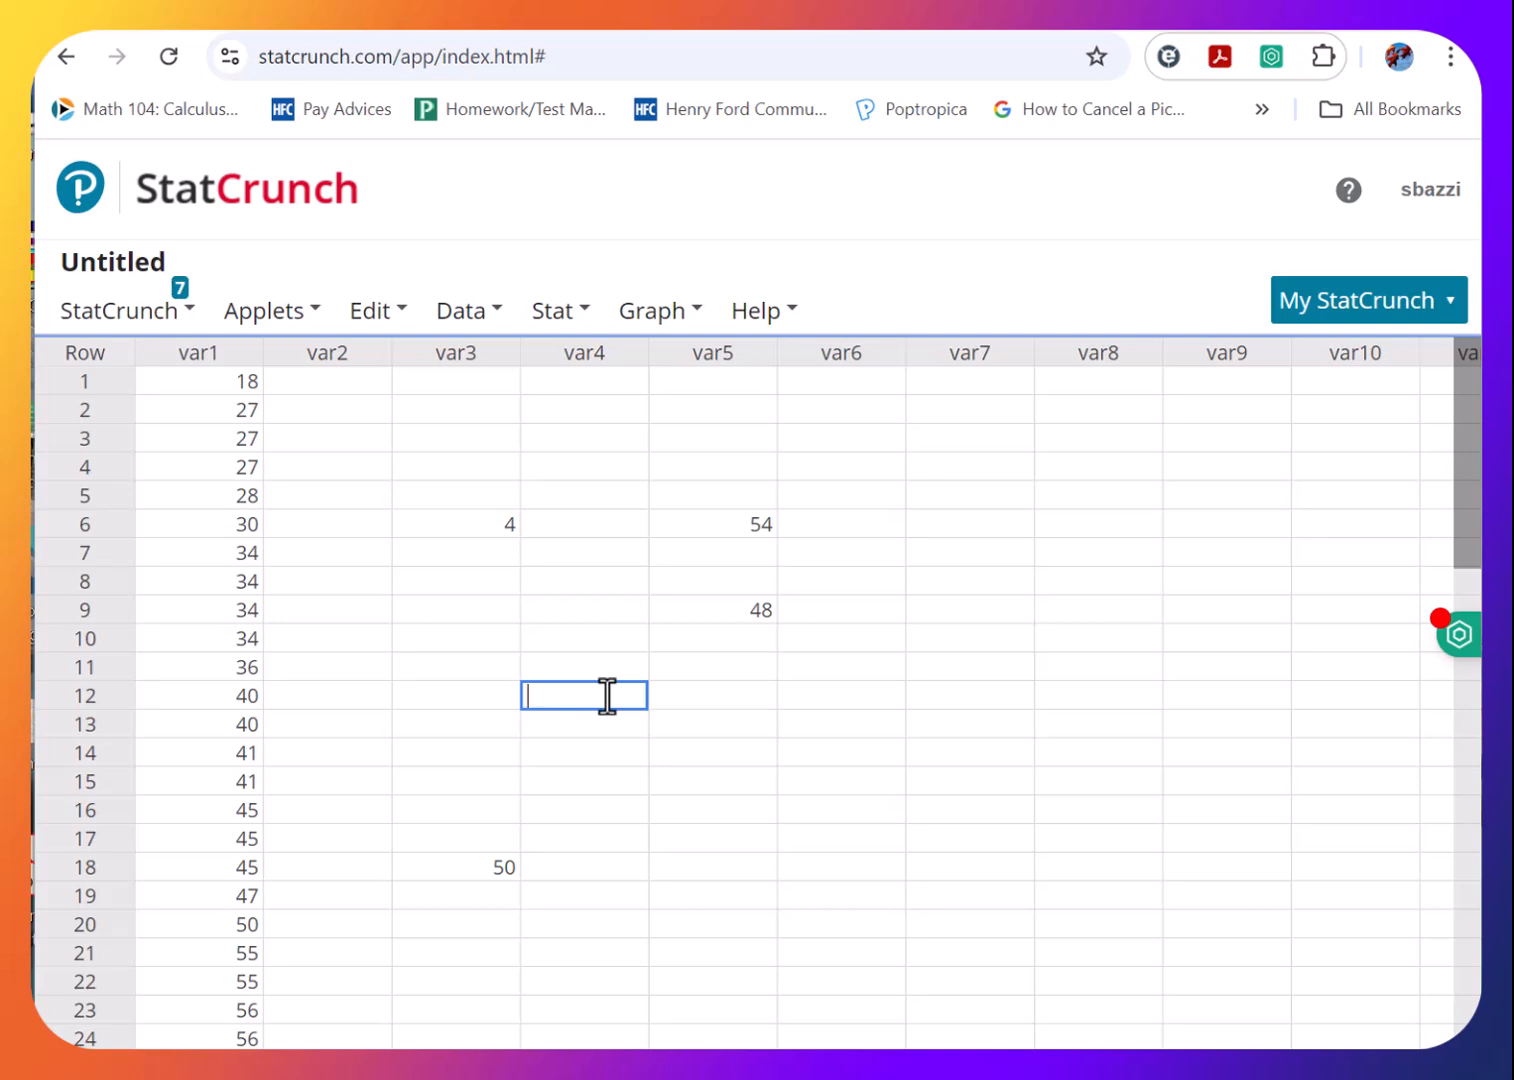
{"action": "left_click", "coordinate": [758, 701]}
{"action": "type", "text": "50"}
{"action": "left_click", "coordinate": [712, 783]}
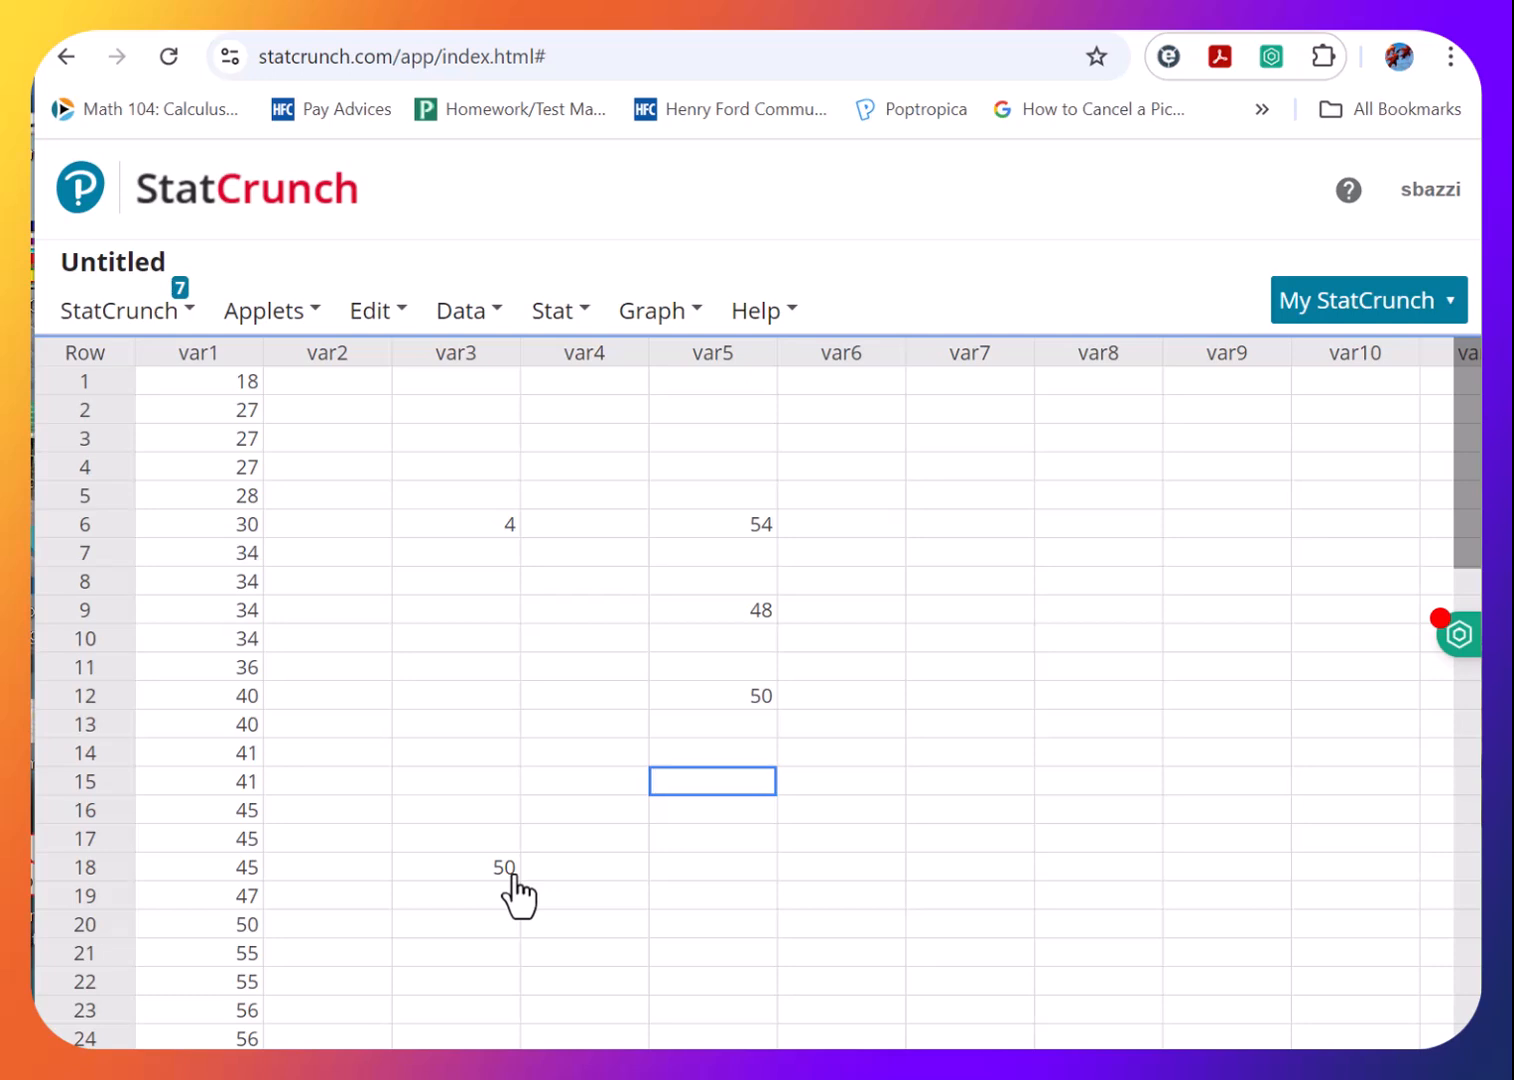
Write the z-score formula text "z = value - mean" in row 3 of var4.
{"action": "left_click", "coordinate": [567, 430]}
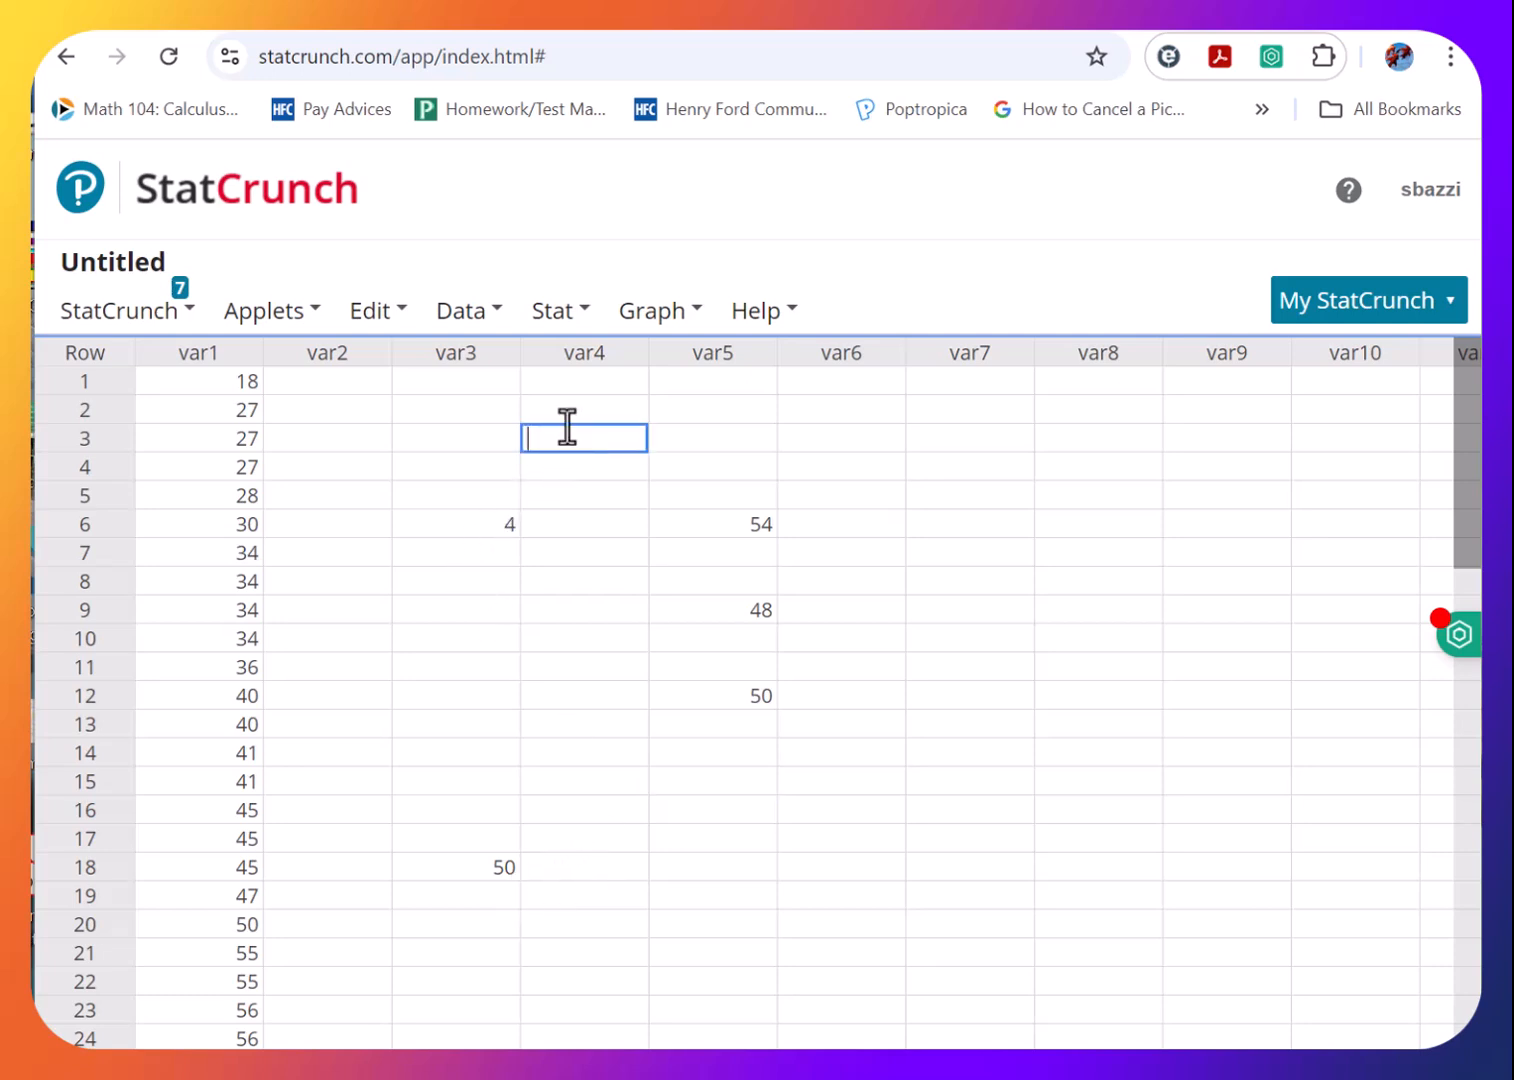
{"action": "type", "text": "z = "}
{"action": "type", "text": "value"}
{"action": "type", "text": " - mean"}
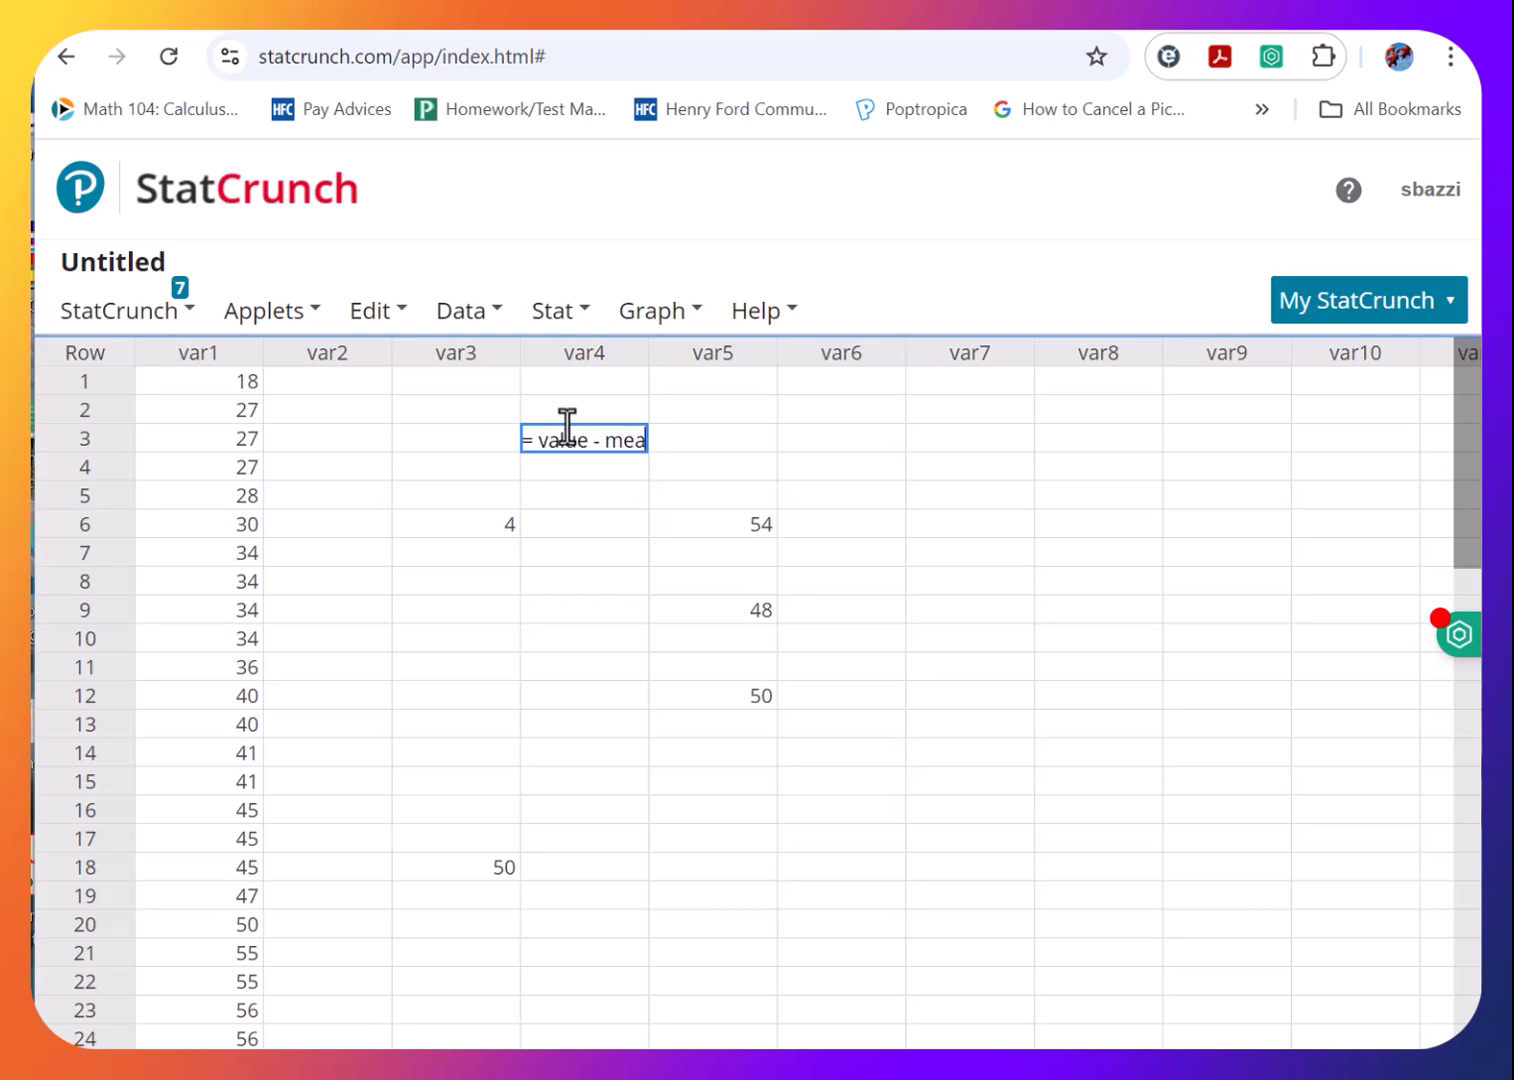